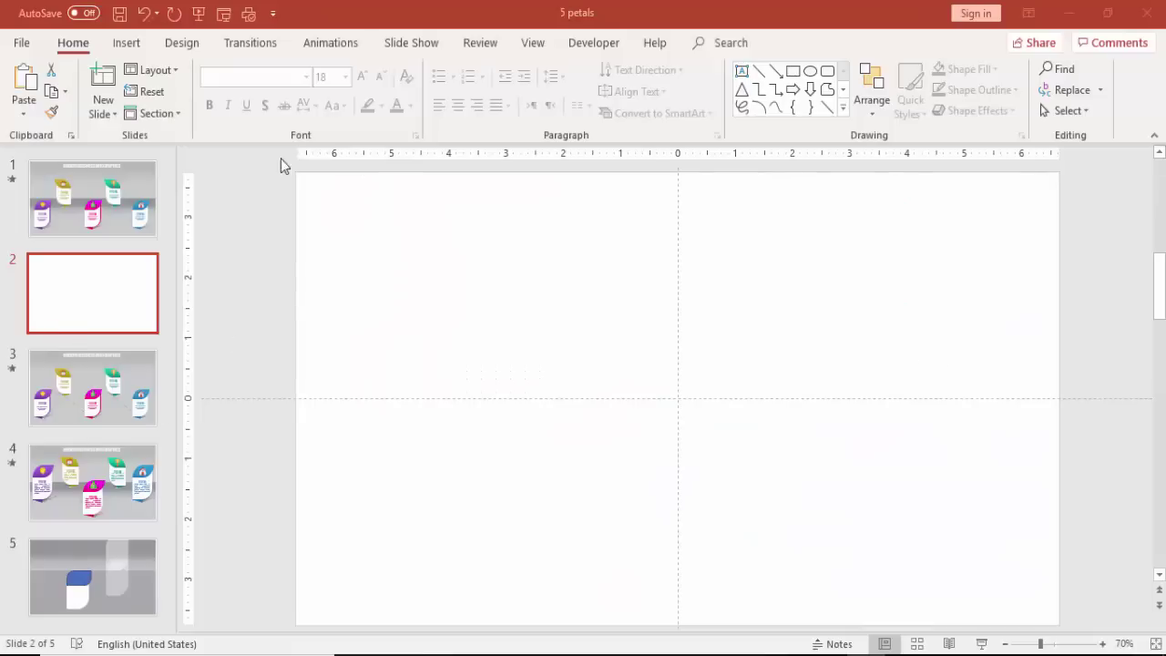
Step: Draw a Rectangle: Diagonal Corners Rounded shape near the slide centre
{"action": "left_click", "coordinate": [126, 44]}
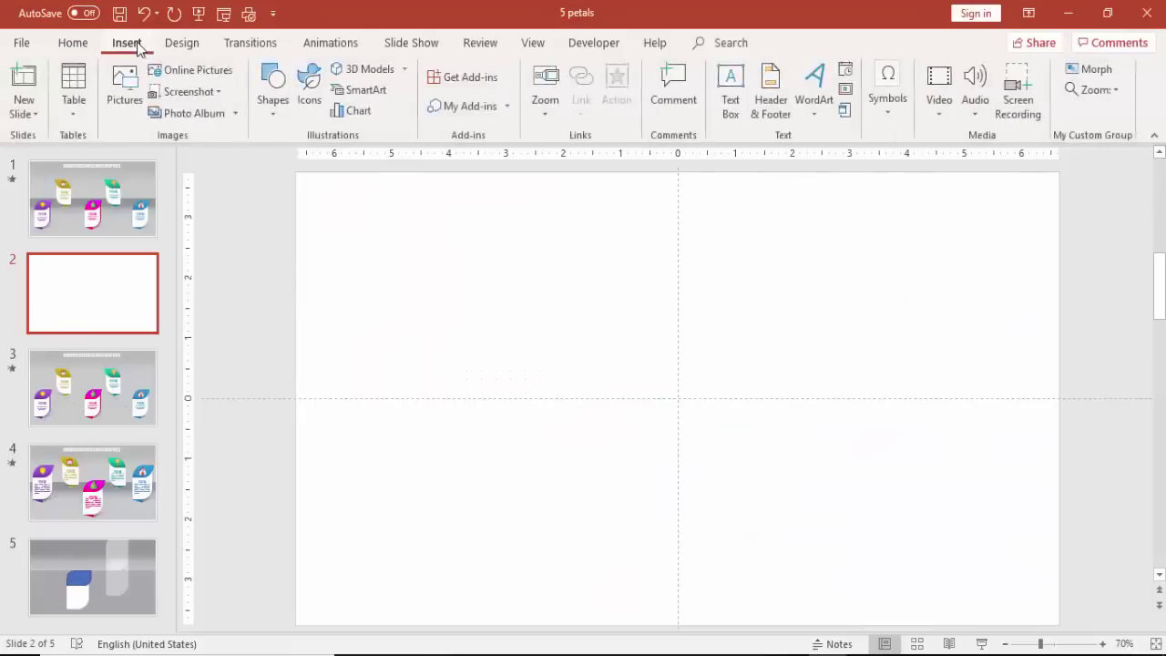
{"action": "left_click", "coordinate": [266, 111]}
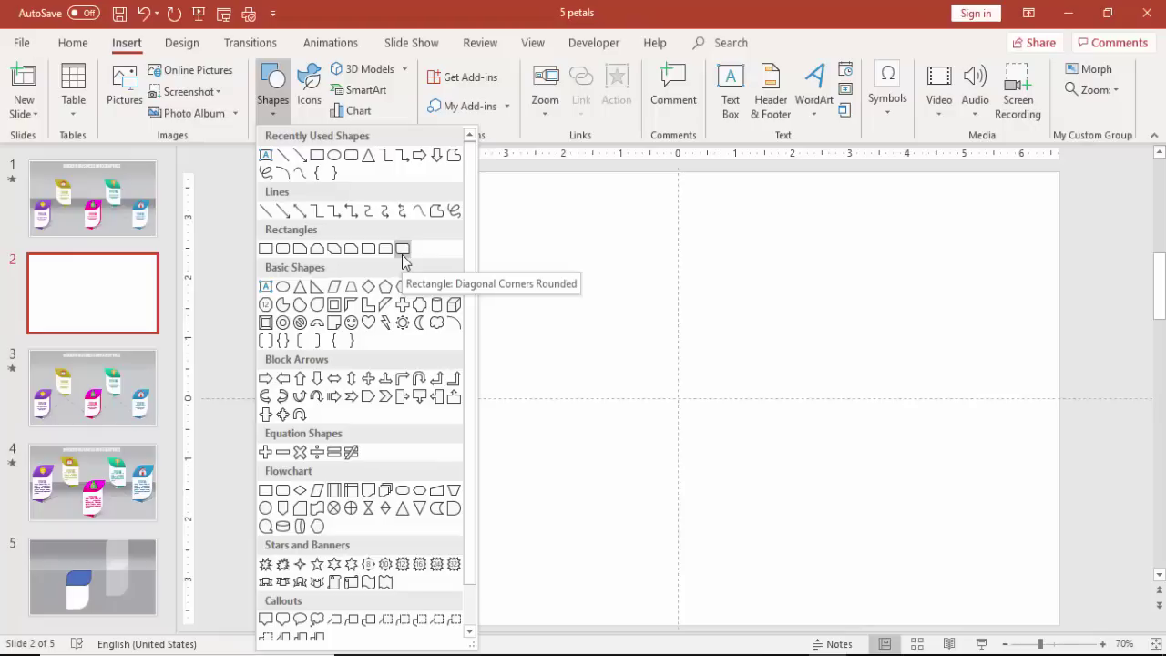
{"action": "left_click", "coordinate": [402, 249]}
{"action": "left_click_drag", "start_coordinate": [547, 243], "coordinate": [693, 454]}
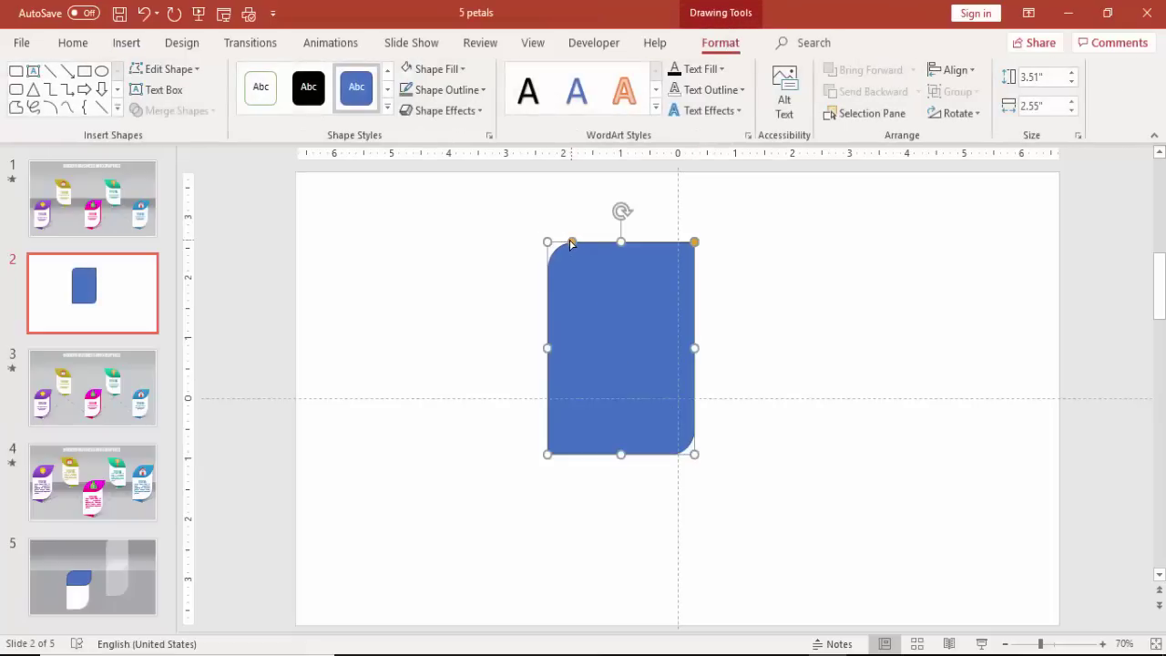
Step: Enlarge the rounded corners into a petal curve, stretch it to 3.87" tall, and move it slightly lower
{"action": "left_click_drag", "start_coordinate": [572, 244], "coordinate": [638, 251]}
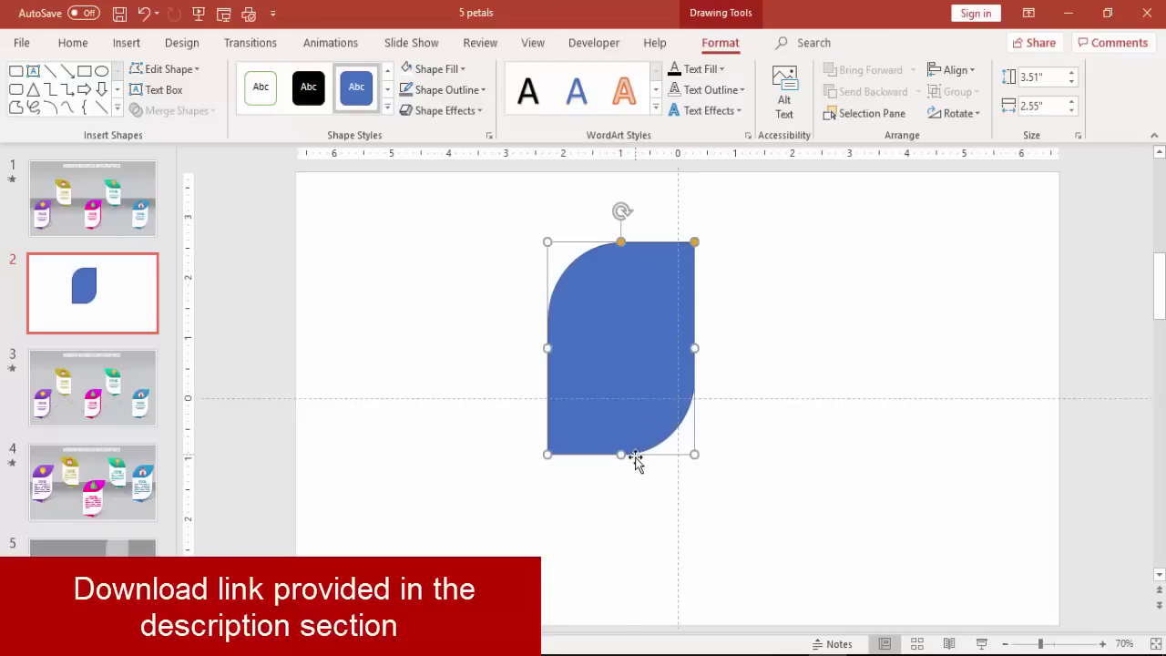
{"action": "left_click_drag", "start_coordinate": [626, 468], "coordinate": [626, 490]}
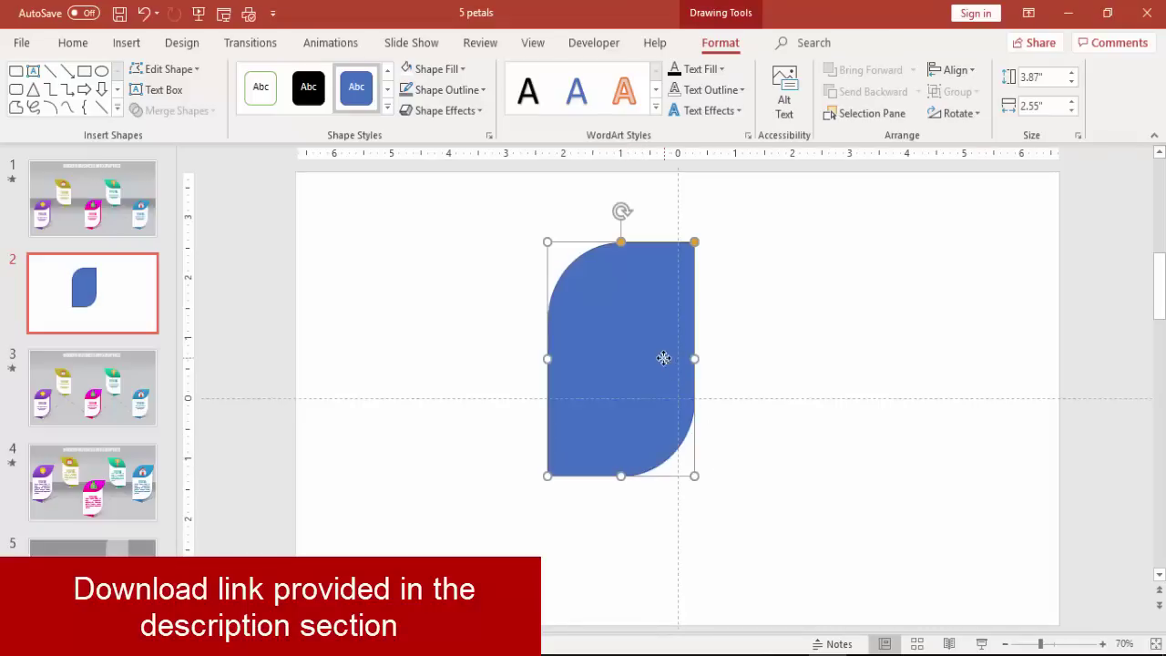
{"action": "left_click_drag", "start_coordinate": [664, 354], "coordinate": [662, 392]}
Step: Make the slide background grey through Format Background
{"action": "left_click", "coordinate": [805, 314]}
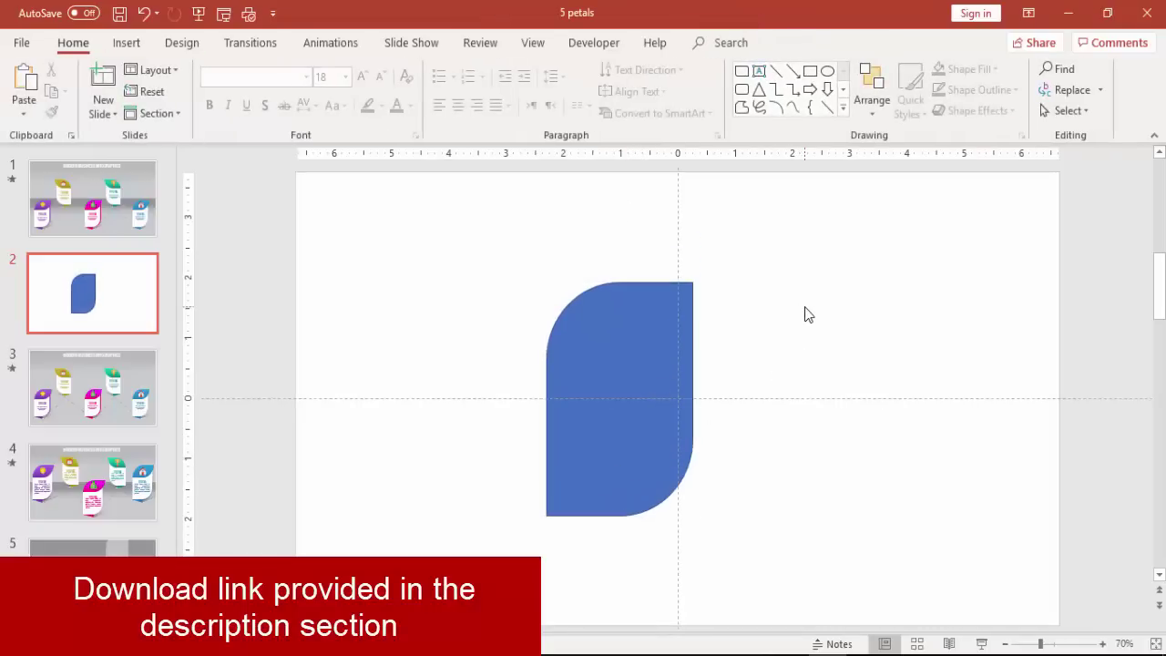
{"action": "right_click", "coordinate": [805, 314]}
{"action": "left_click", "coordinate": [888, 449]}
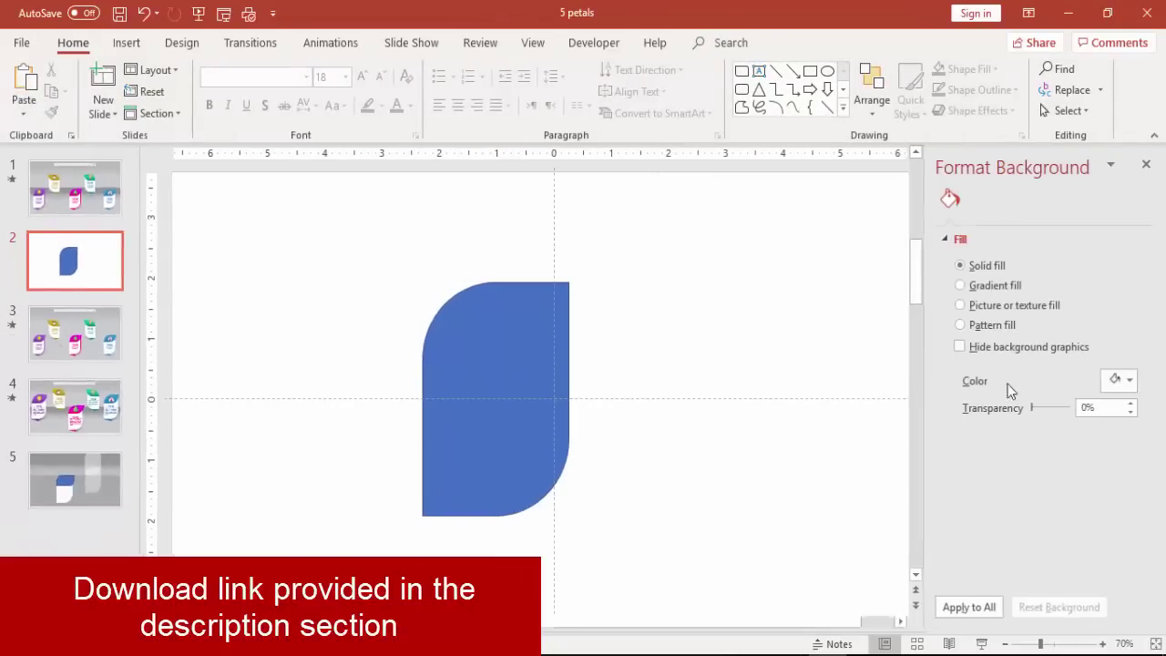
{"action": "left_click", "coordinate": [1122, 380]}
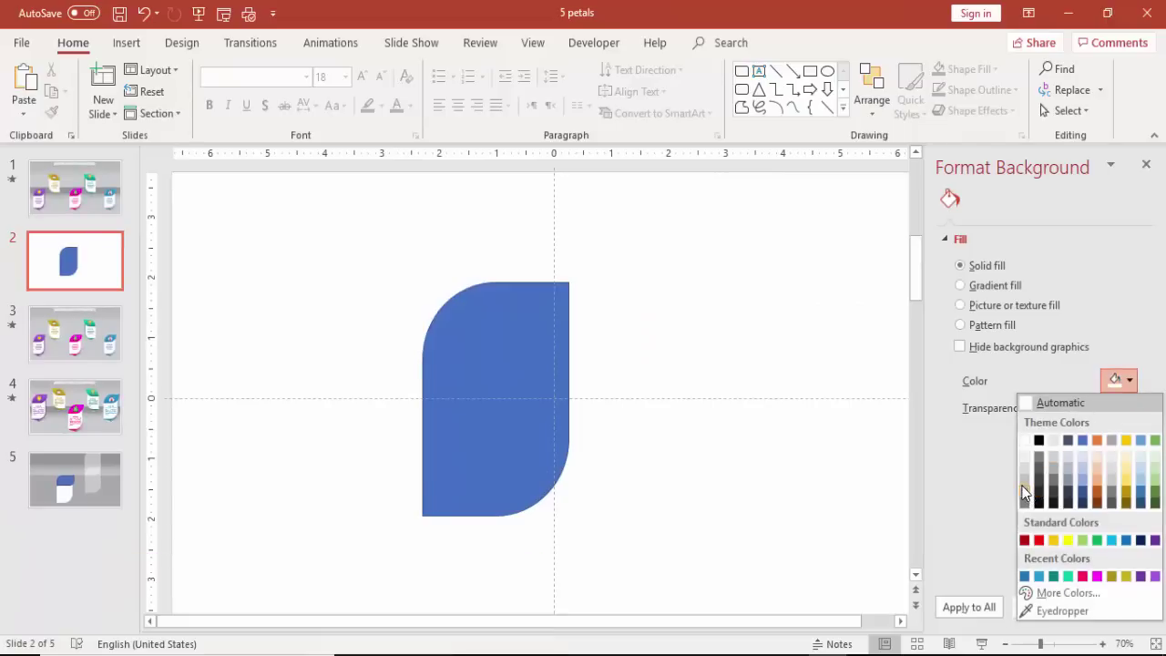
{"action": "left_click", "coordinate": [1023, 491]}
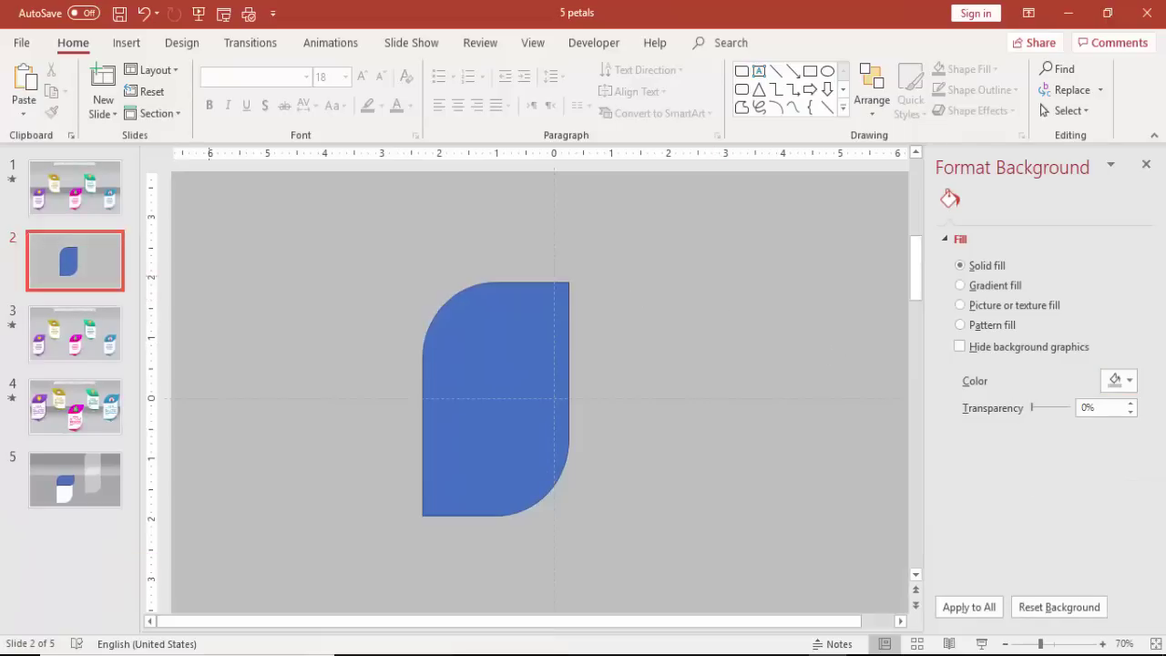
Step: Give the petal No Outline and 34% transparency, then place a copy to its left
{"action": "left_click", "coordinate": [524, 309]}
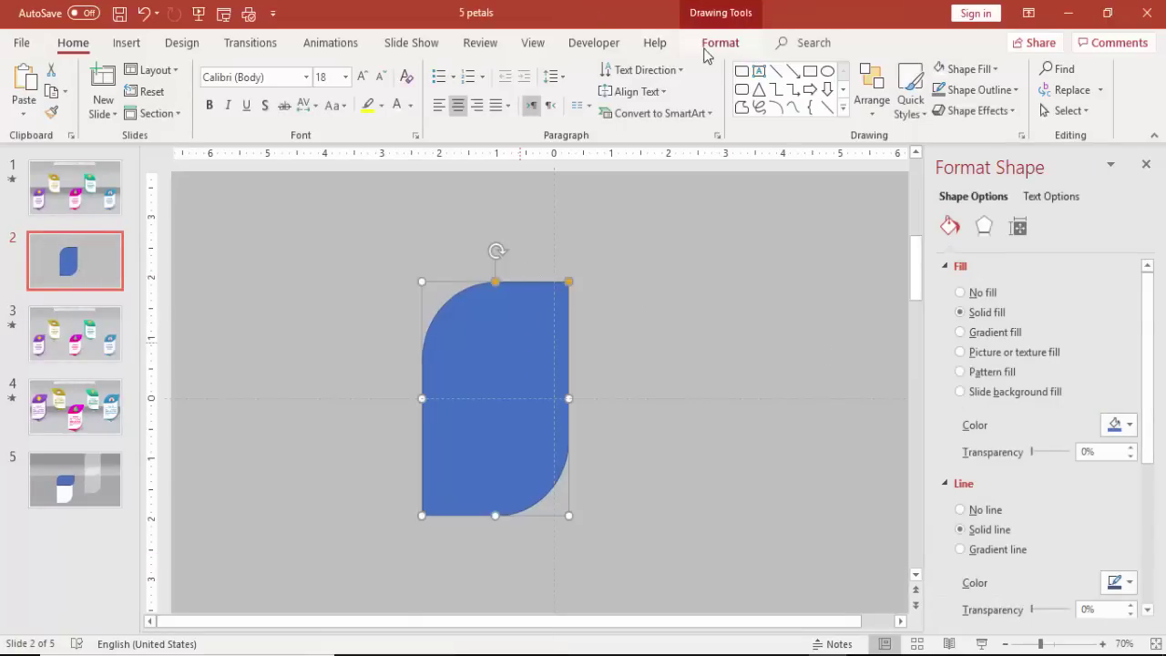
{"action": "left_click", "coordinate": [707, 47]}
{"action": "left_click", "coordinate": [469, 90]}
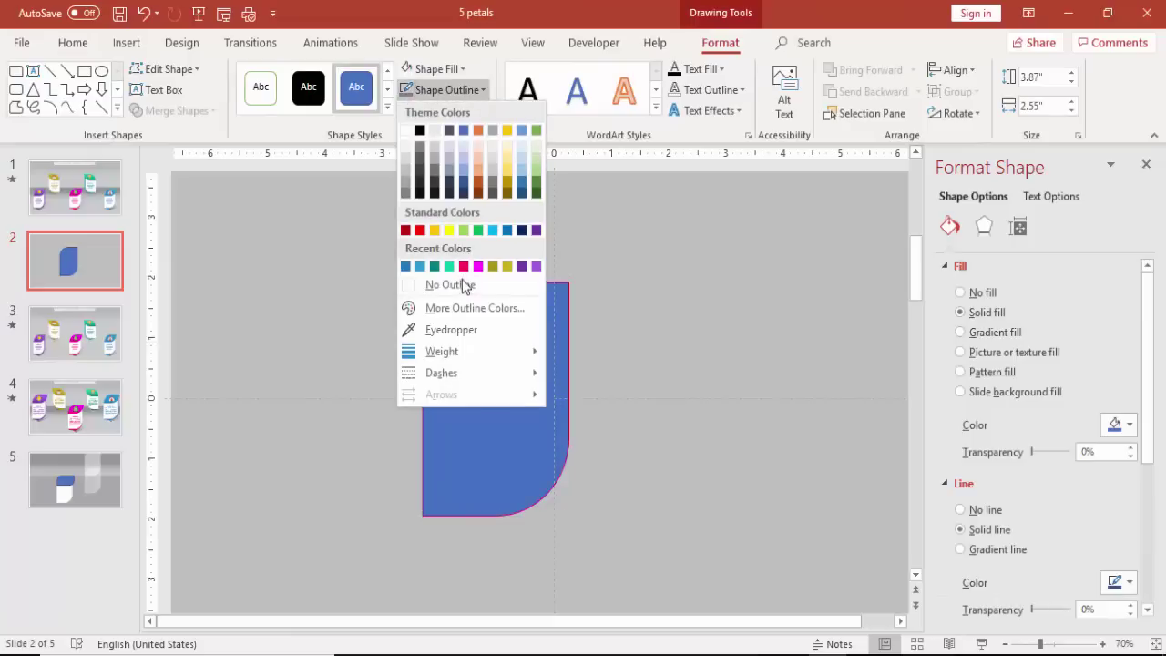
{"action": "left_click", "coordinate": [463, 285]}
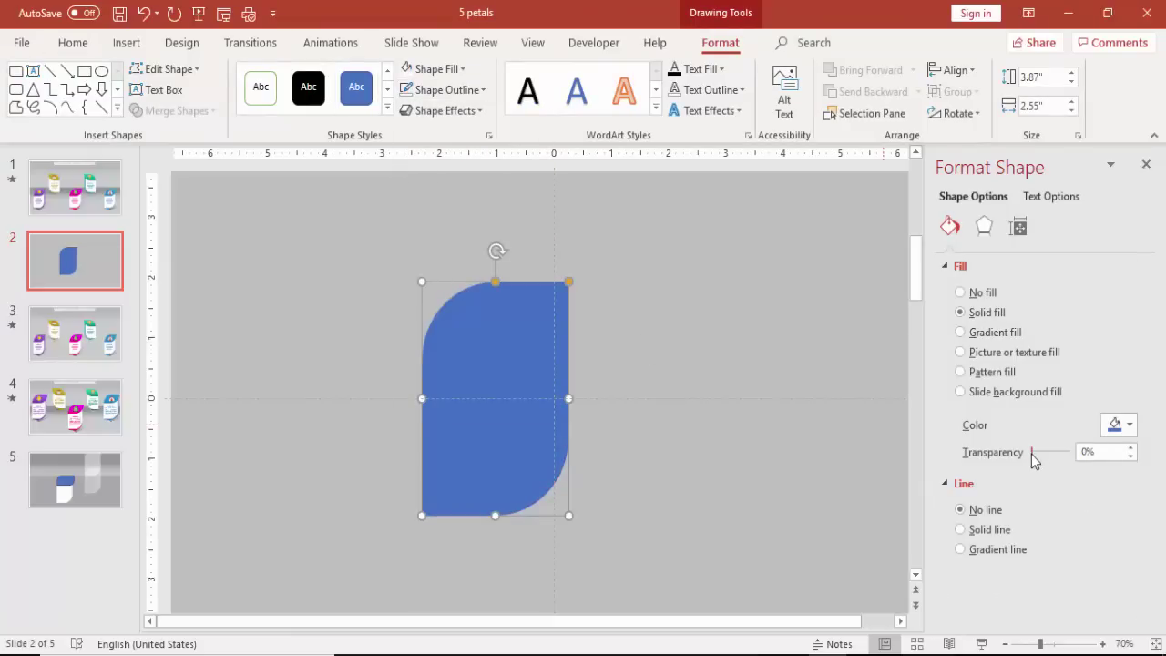
{"action": "left_click_drag", "start_coordinate": [1035, 454], "coordinate": [1039, 455]}
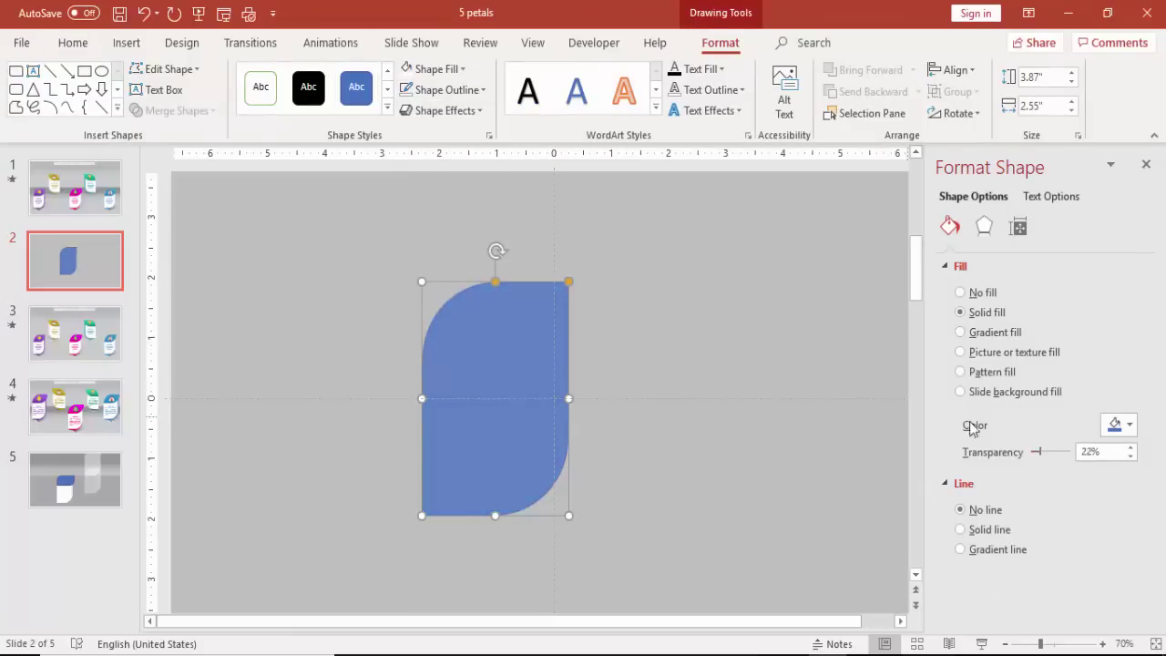
{"action": "left_click_drag", "start_coordinate": [1044, 460], "coordinate": [1048, 460]}
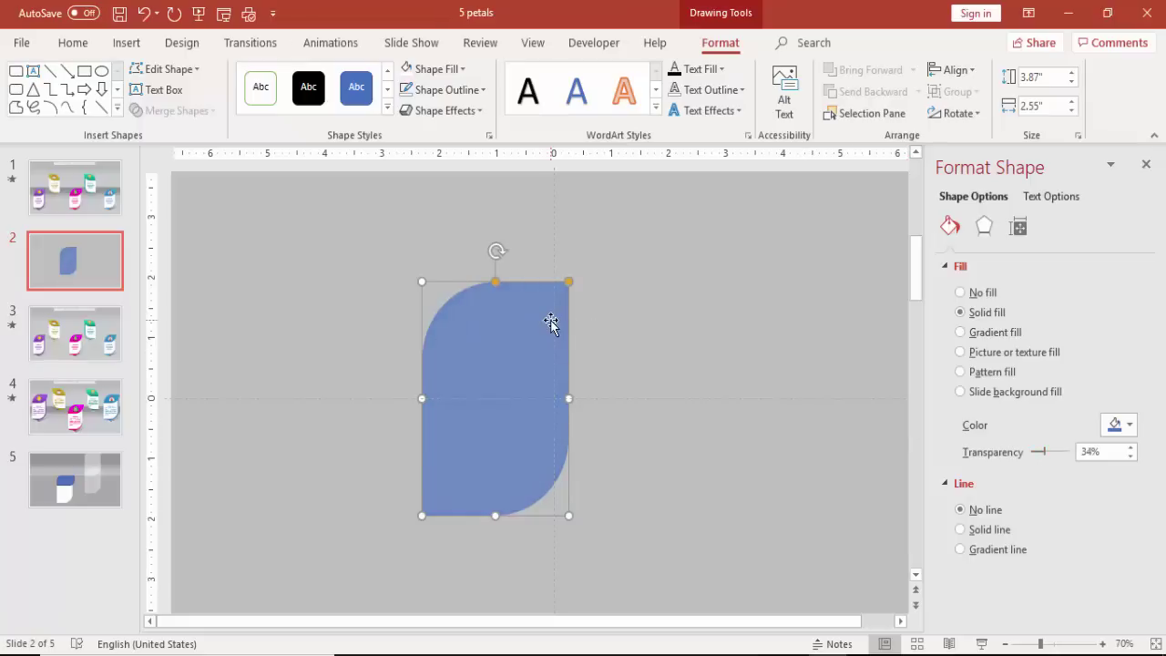
{"action": "left_click_drag", "start_coordinate": [551, 321], "coordinate": [330, 342]}
{"action": "left_click", "coordinate": [524, 360]}
Step: Overlap a petal copy on the original's top, Intersect the two into a leaf, and set 0% transparency
{"action": "left_click_drag", "start_coordinate": [525, 361], "coordinate": [519, 285]}
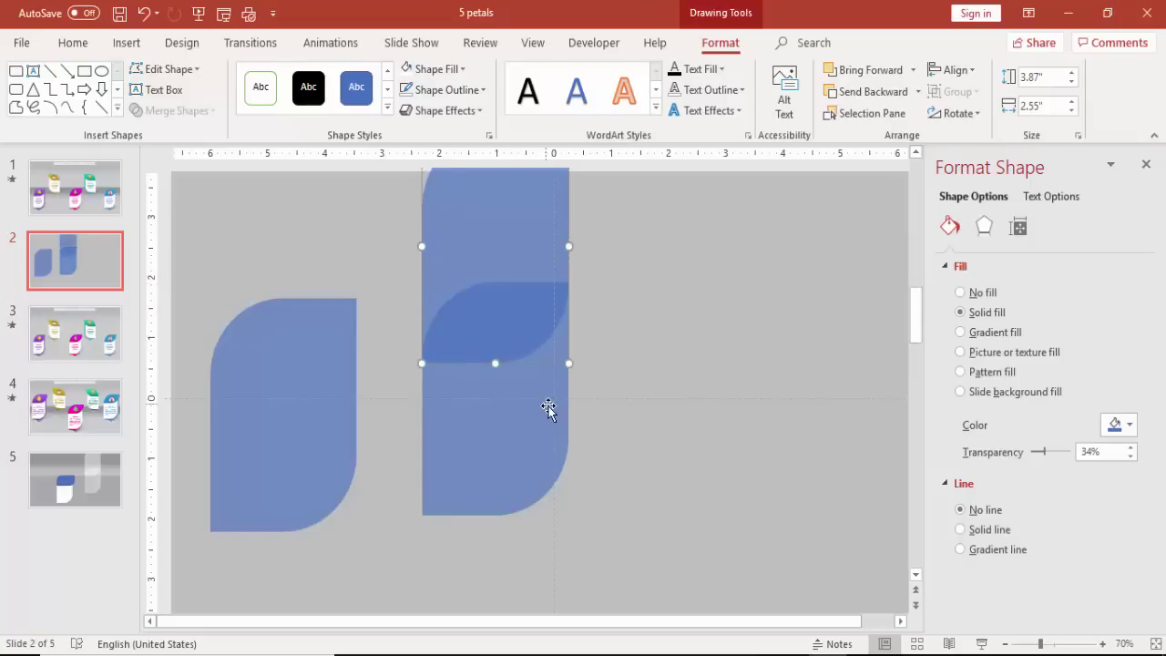
{"action": "left_click", "coordinate": [528, 424]}
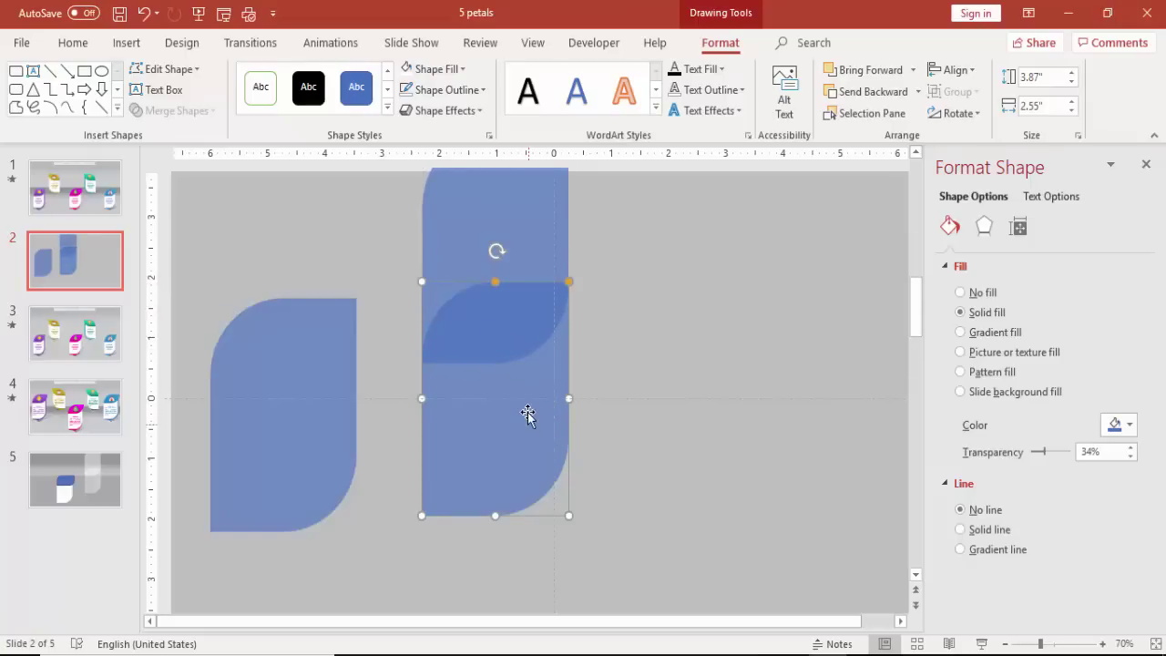
{"action": "left_click", "coordinate": [530, 250], "text": "shift"}
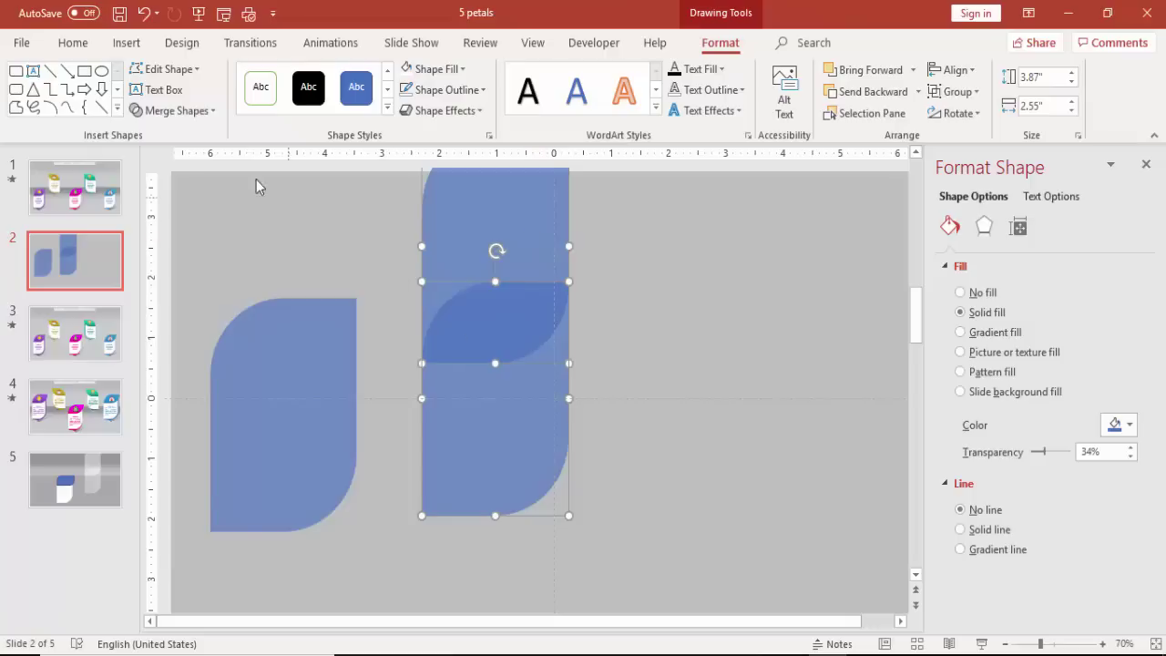
{"action": "left_click", "coordinate": [207, 116]}
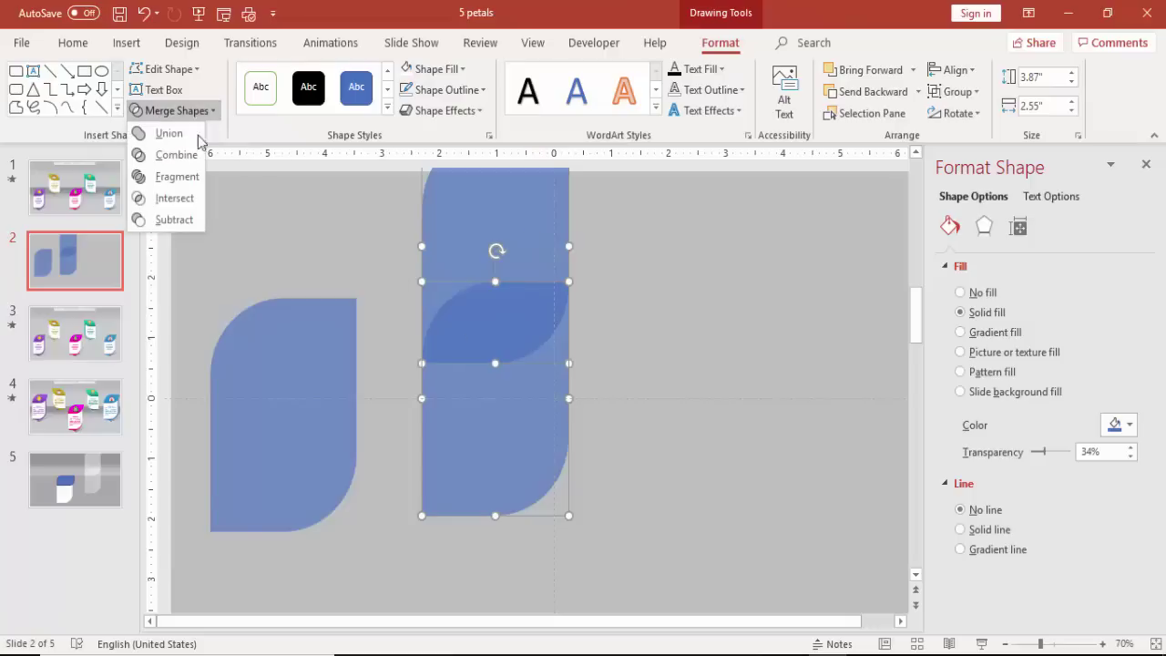
{"action": "left_click", "coordinate": [174, 198]}
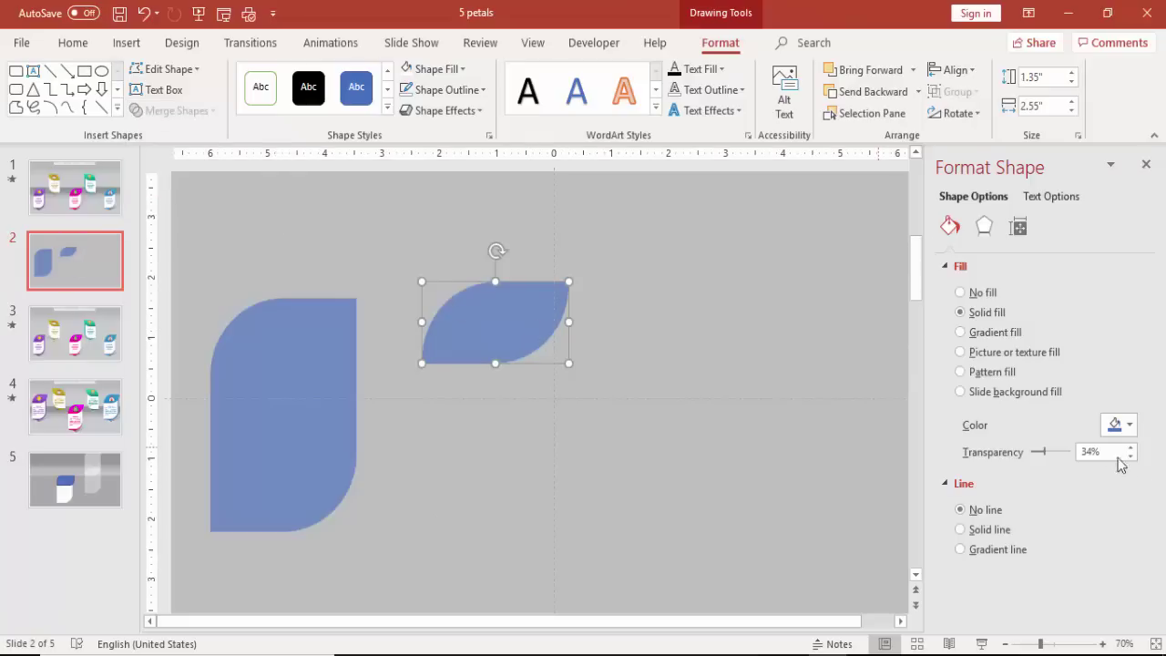
{"action": "left_click_drag", "start_coordinate": [1045, 459], "coordinate": [1017, 458]}
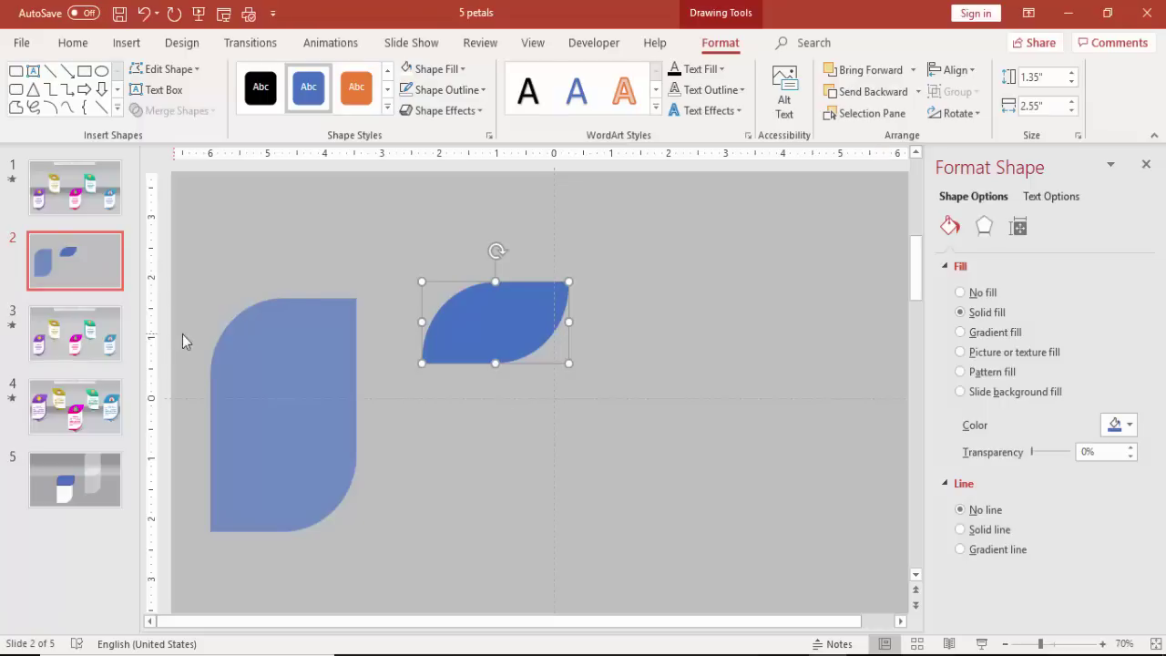
Step: Fill the left petal solid white at 0% transparency and place it behind the blue leaf
{"action": "left_click", "coordinate": [270, 337]}
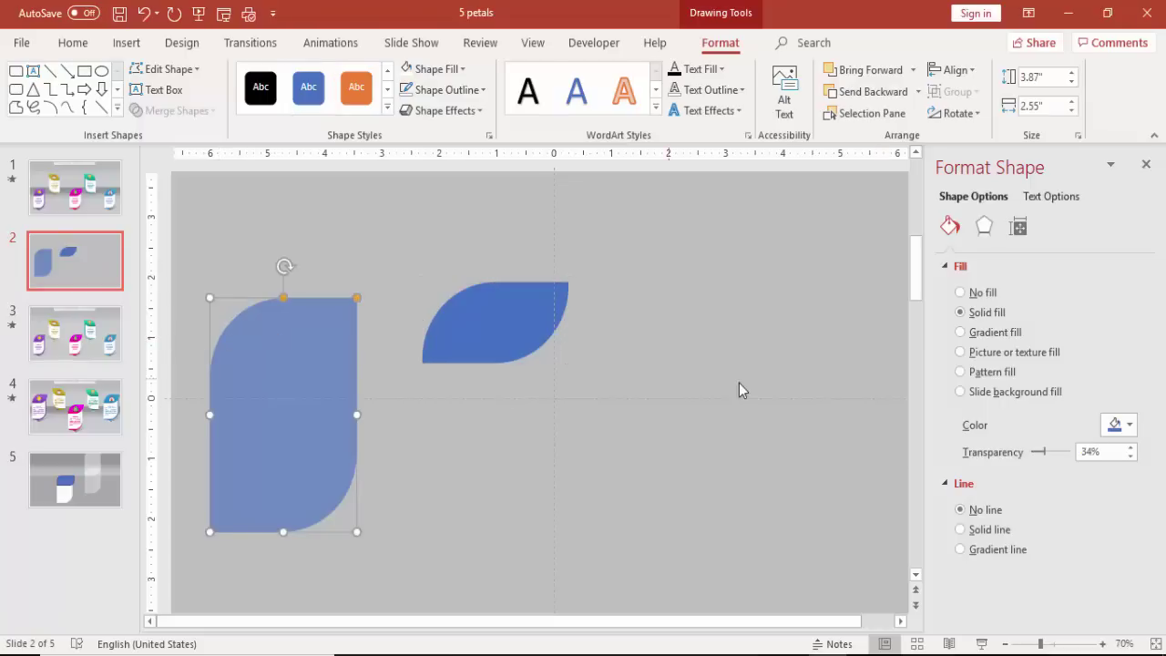
{"action": "left_click", "coordinate": [1119, 426]}
{"action": "left_click", "coordinate": [1026, 466]}
{"action": "left_click_drag", "start_coordinate": [1043, 453], "coordinate": [1014, 457]}
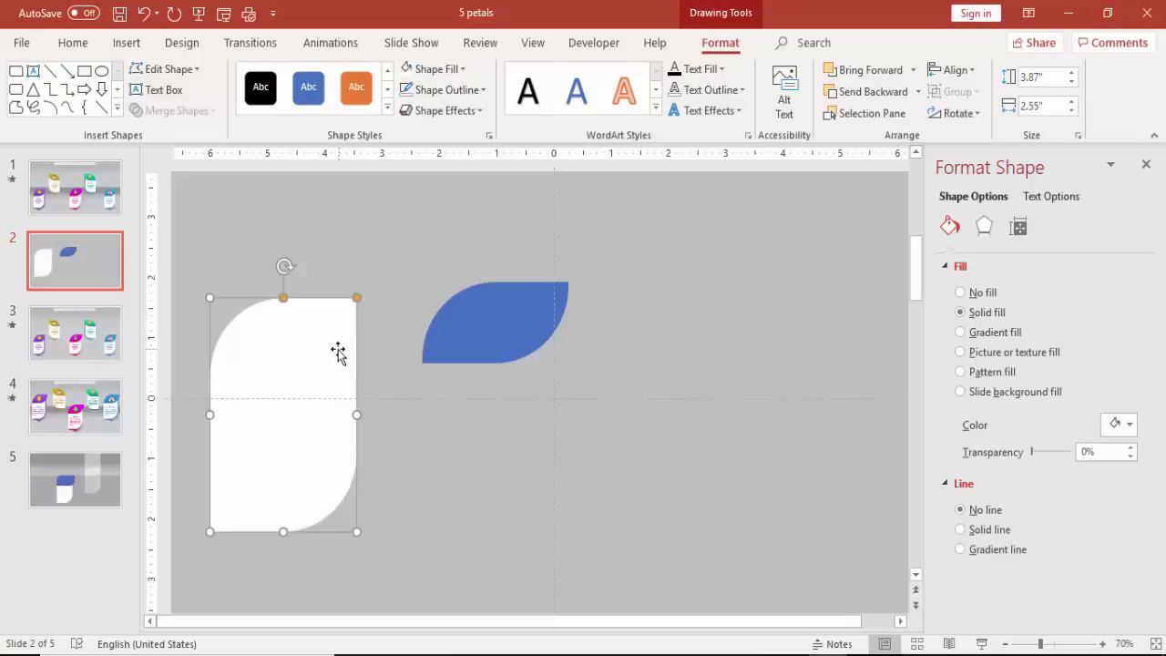
{"action": "left_click_drag", "start_coordinate": [340, 351], "coordinate": [537, 346]}
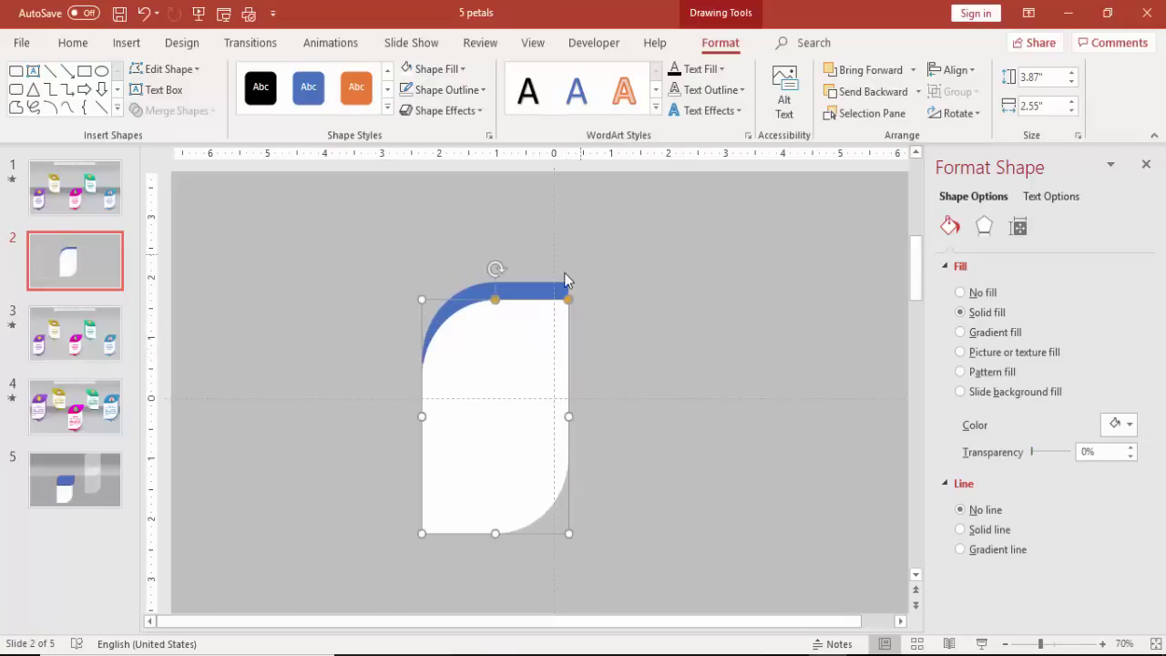
{"action": "left_click", "coordinate": [876, 92]}
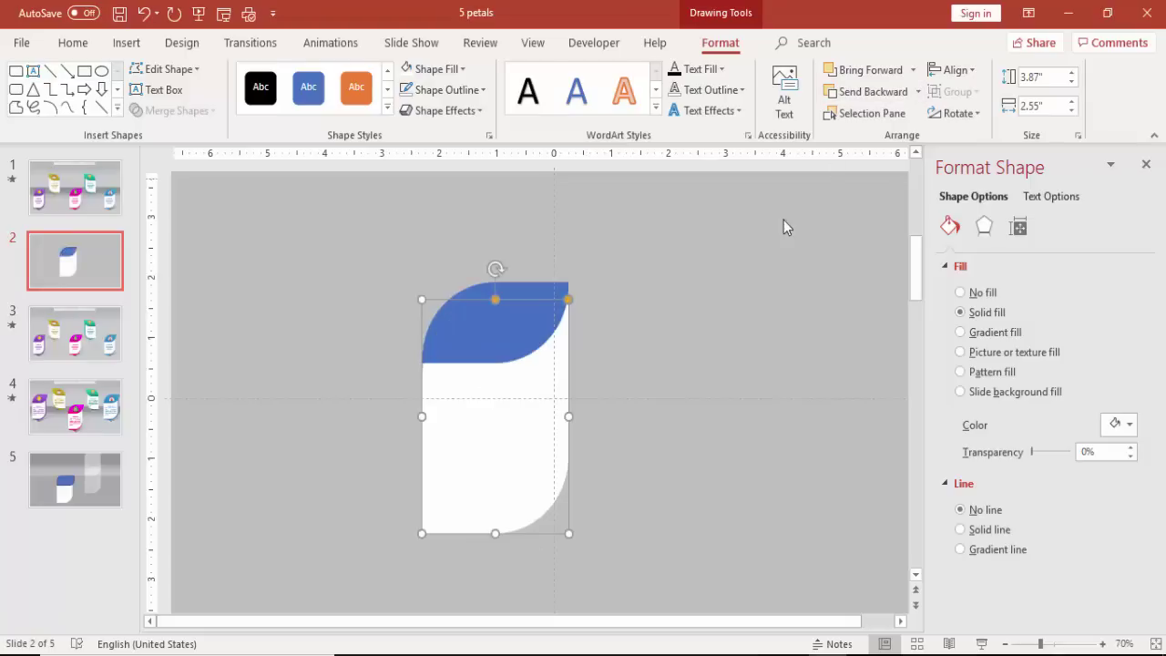
Step: Enlarge the blue leaf so it caps the top of the white card
{"action": "left_click", "coordinate": [712, 281]}
{"action": "left_click", "coordinate": [550, 298]}
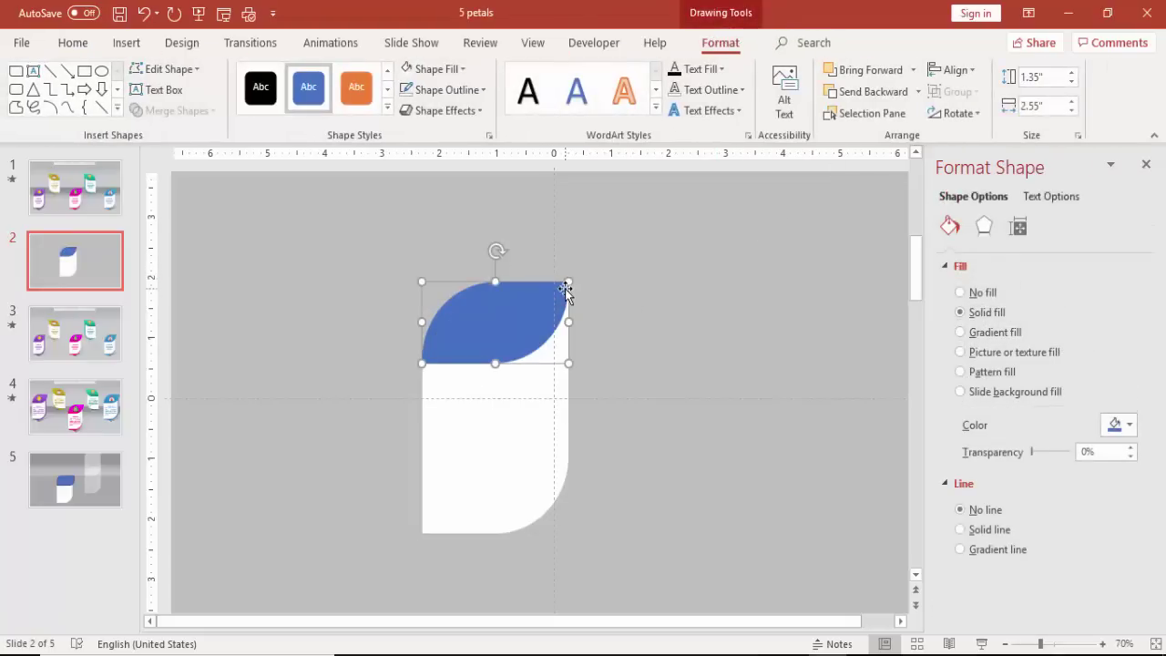
{"action": "left_click_drag", "start_coordinate": [569, 280], "coordinate": [583, 274]}
{"action": "left_click", "coordinate": [642, 360]}
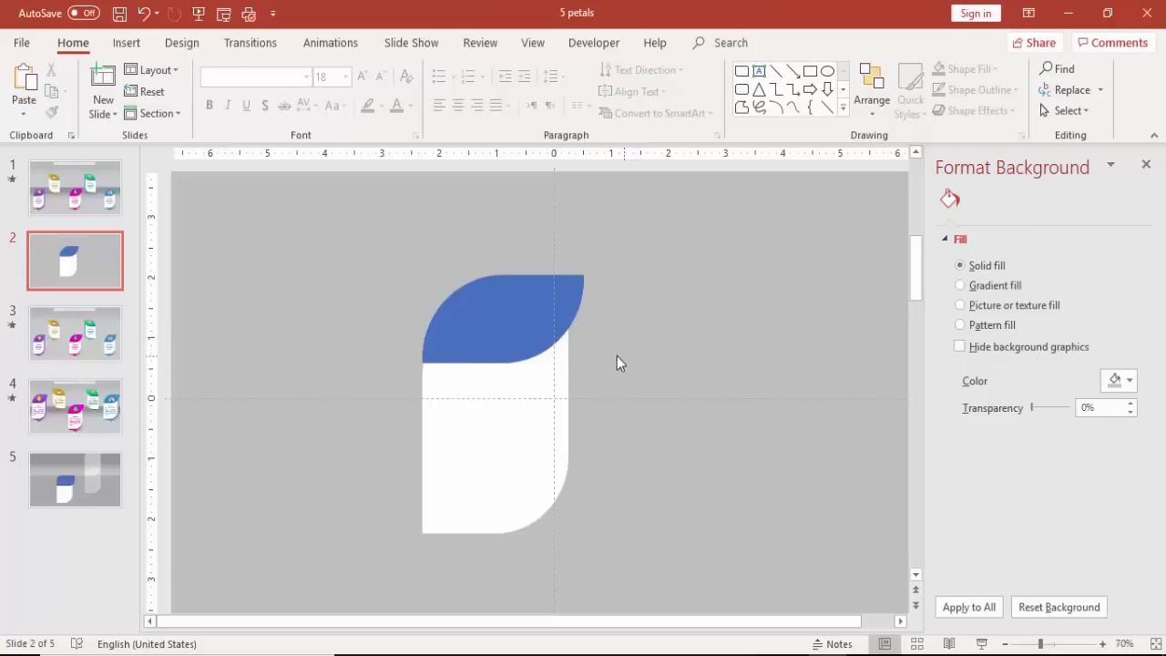
Step: Give the leaf a gradient fill with its right stop coloured deep pink
{"action": "left_click", "coordinate": [534, 307]}
{"action": "left_click", "coordinate": [1015, 335]}
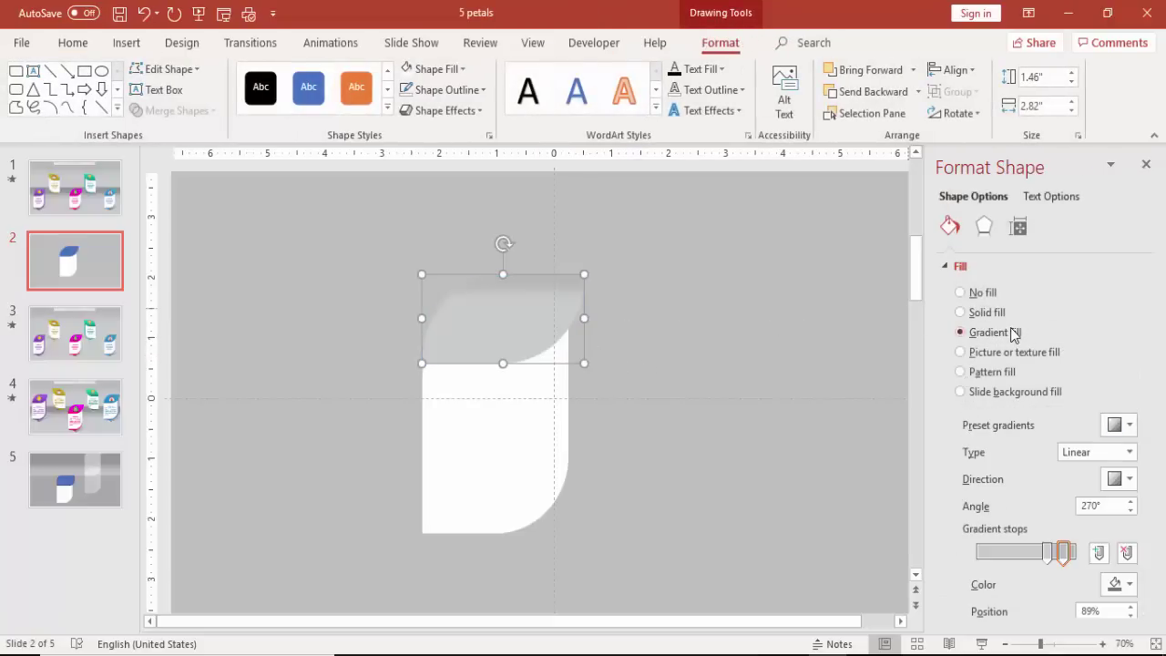
{"action": "left_click_drag", "start_coordinate": [1054, 559], "coordinate": [971, 555]}
{"action": "left_click", "coordinate": [1064, 553]}
{"action": "left_click", "coordinate": [1120, 583]}
{"action": "left_click", "coordinate": [1083, 530]}
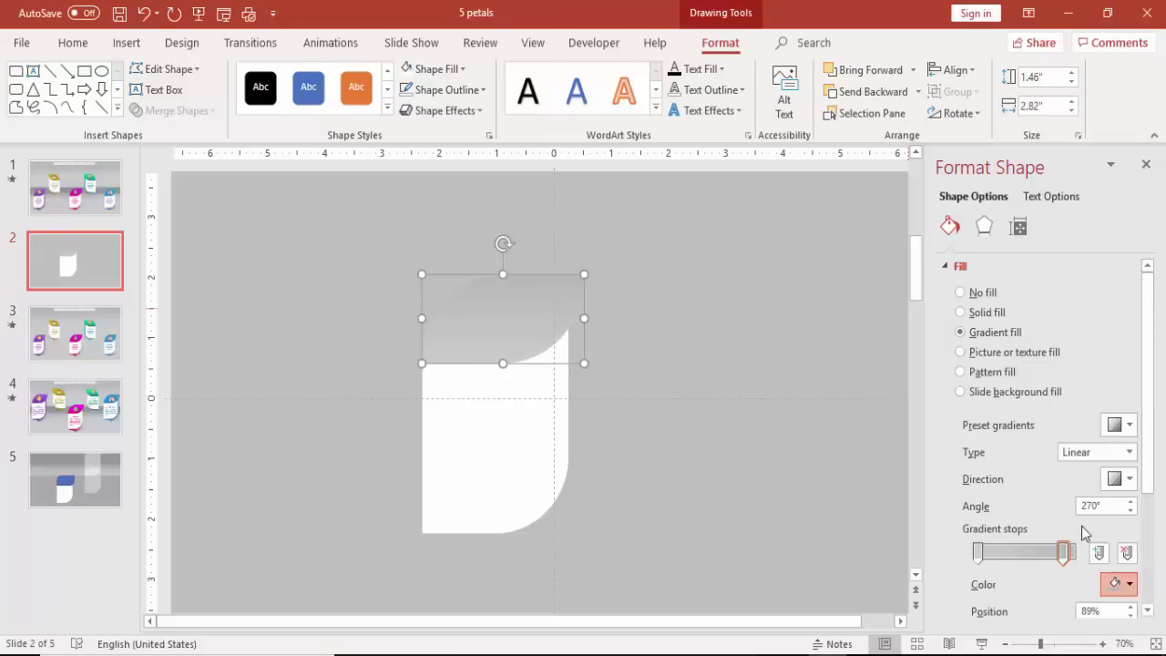
Step: Set the gradient's left stop to magenta and its direction to a vertical 90° angle
{"action": "left_click", "coordinate": [977, 551]}
{"action": "left_click", "coordinate": [1118, 581]}
{"action": "left_click", "coordinate": [1098, 528]}
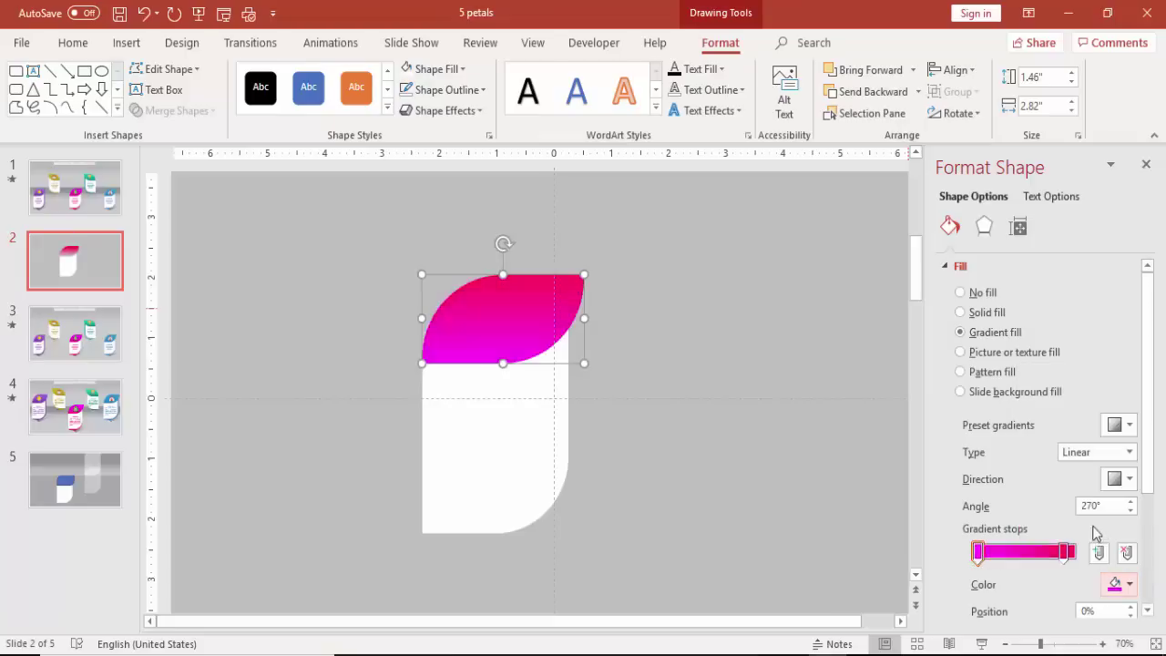
{"action": "left_click", "coordinate": [1120, 478]}
{"action": "left_click", "coordinate": [1059, 524]}
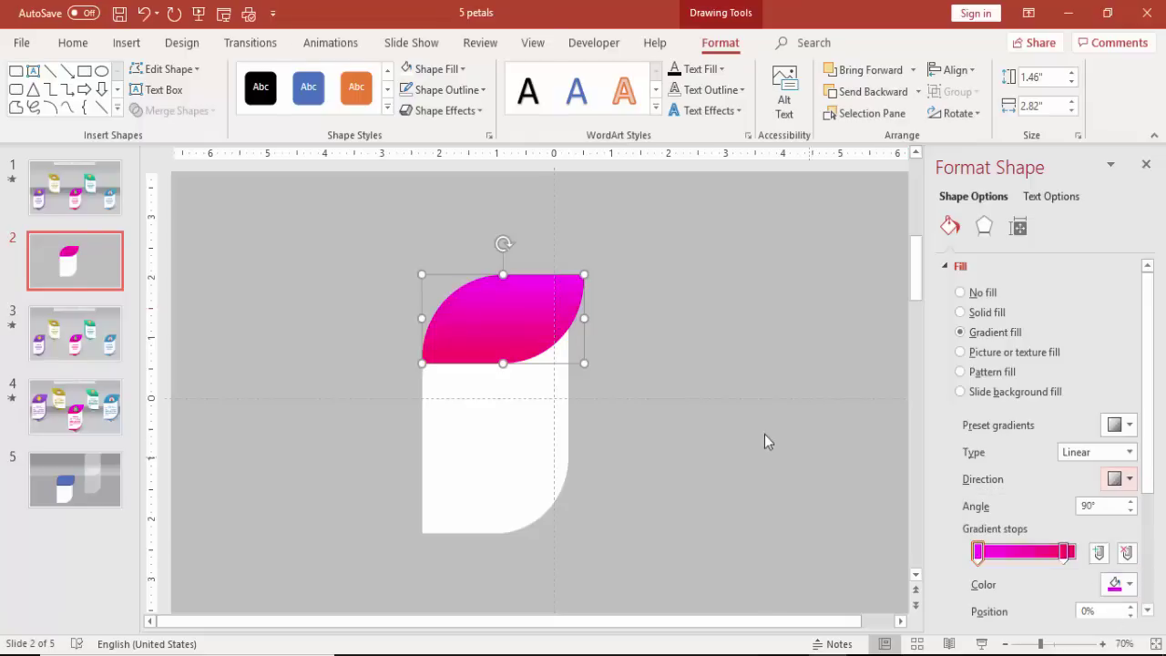
Step: Duplicate the white card, fill the copy pink, and send it behind the white card
{"action": "left_click", "coordinate": [700, 341]}
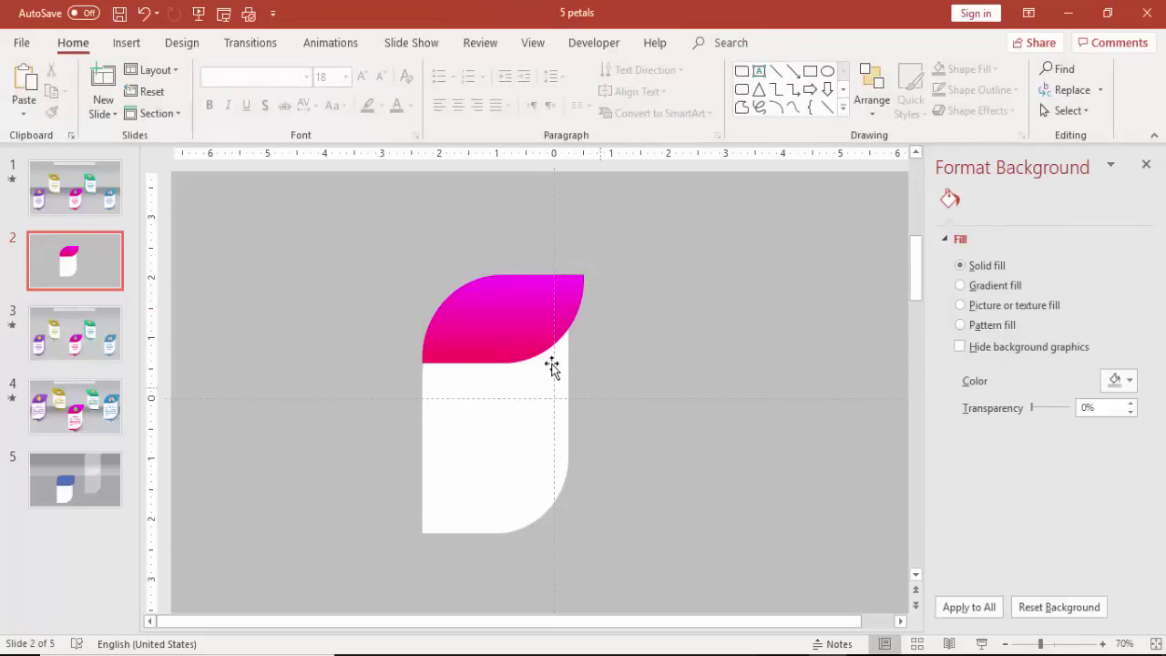
{"action": "left_click", "coordinate": [511, 377]}
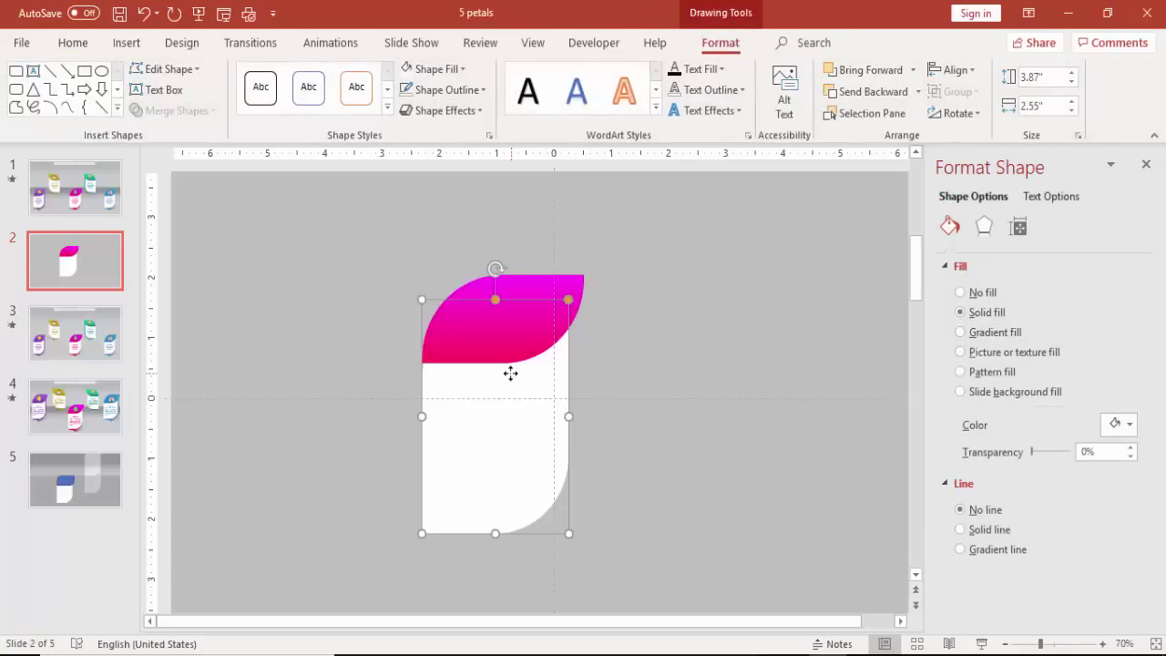
{"action": "left_click_drag", "start_coordinate": [511, 376], "coordinate": [564, 394]}
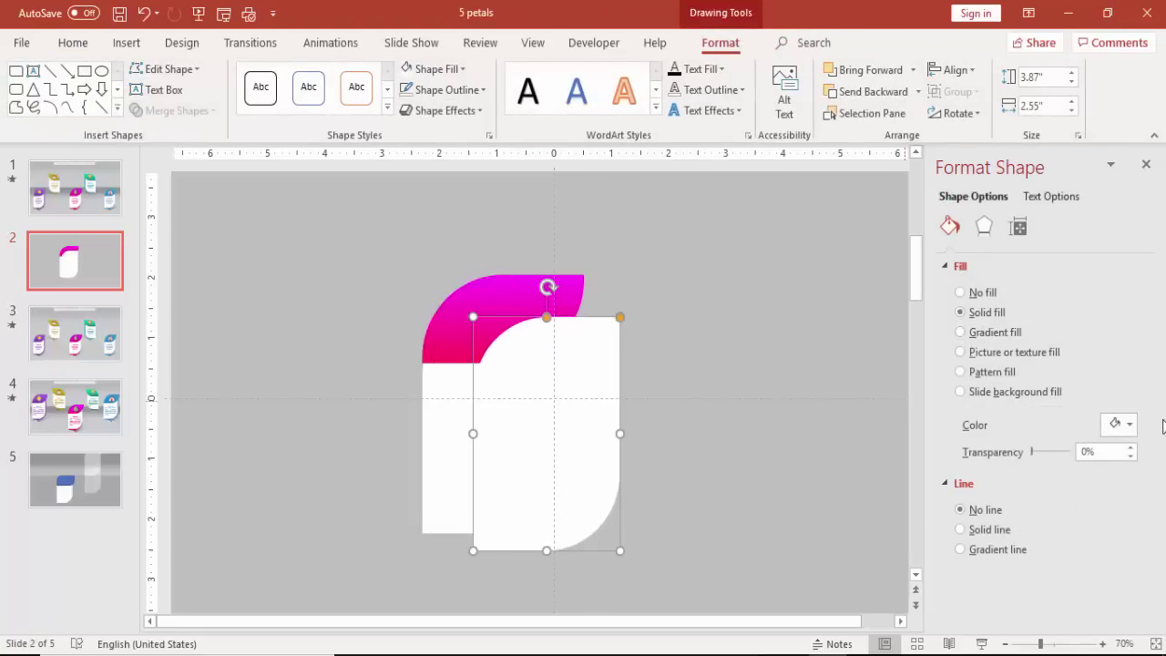
{"action": "left_click", "coordinate": [1129, 426]}
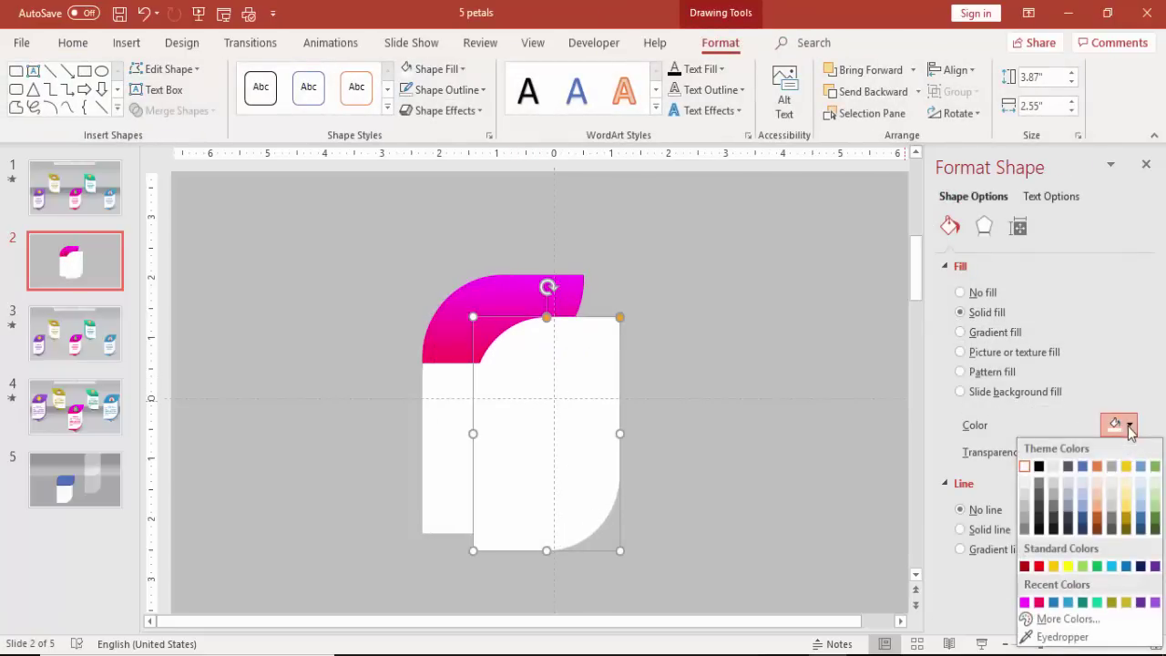
{"action": "left_click", "coordinate": [1042, 605]}
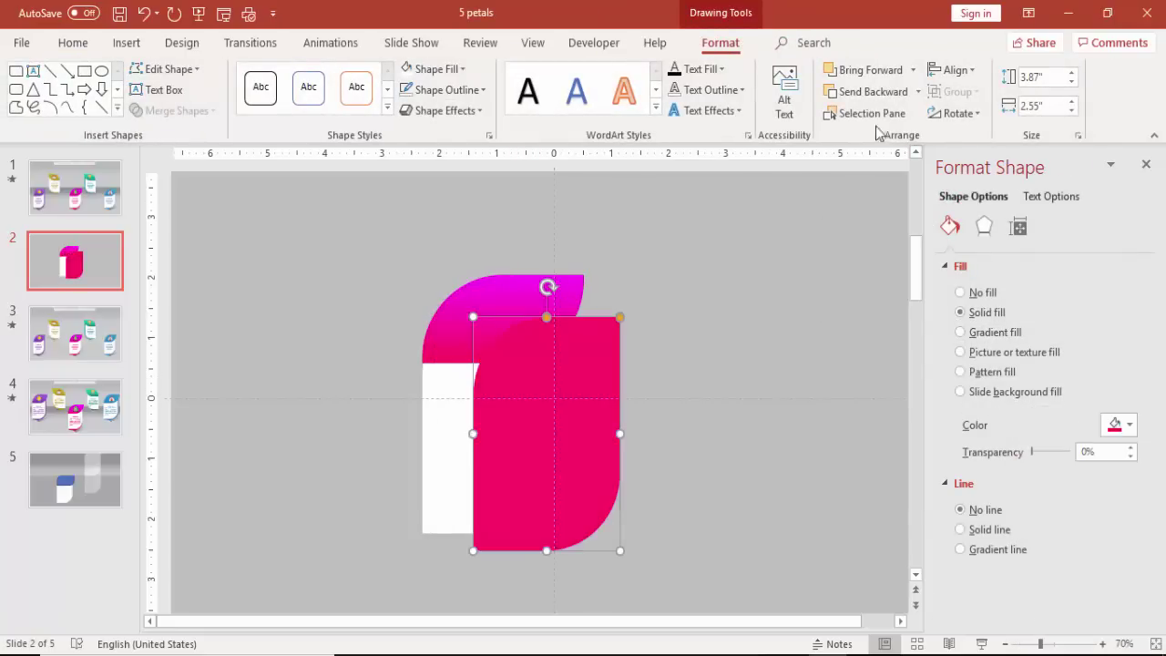
{"action": "left_click", "coordinate": [875, 95]}
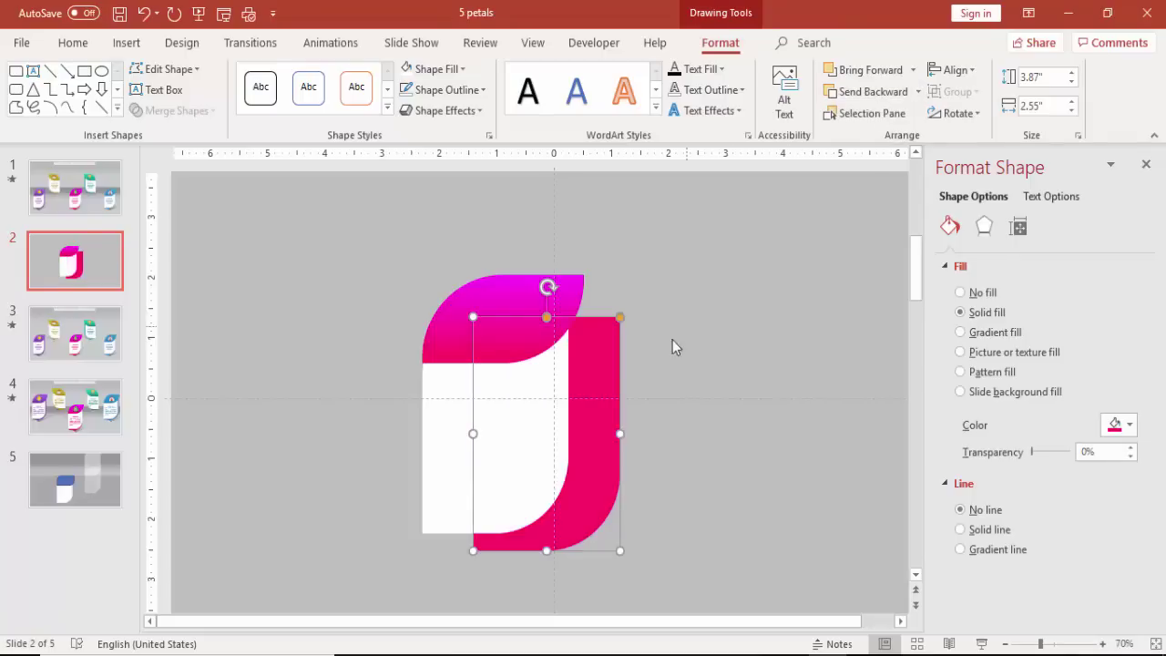
Step: Position the pink copy so a thin pink rim shows along the card's right and bottom edges
{"action": "left_click_drag", "start_coordinate": [604, 369], "coordinate": [559, 356]}
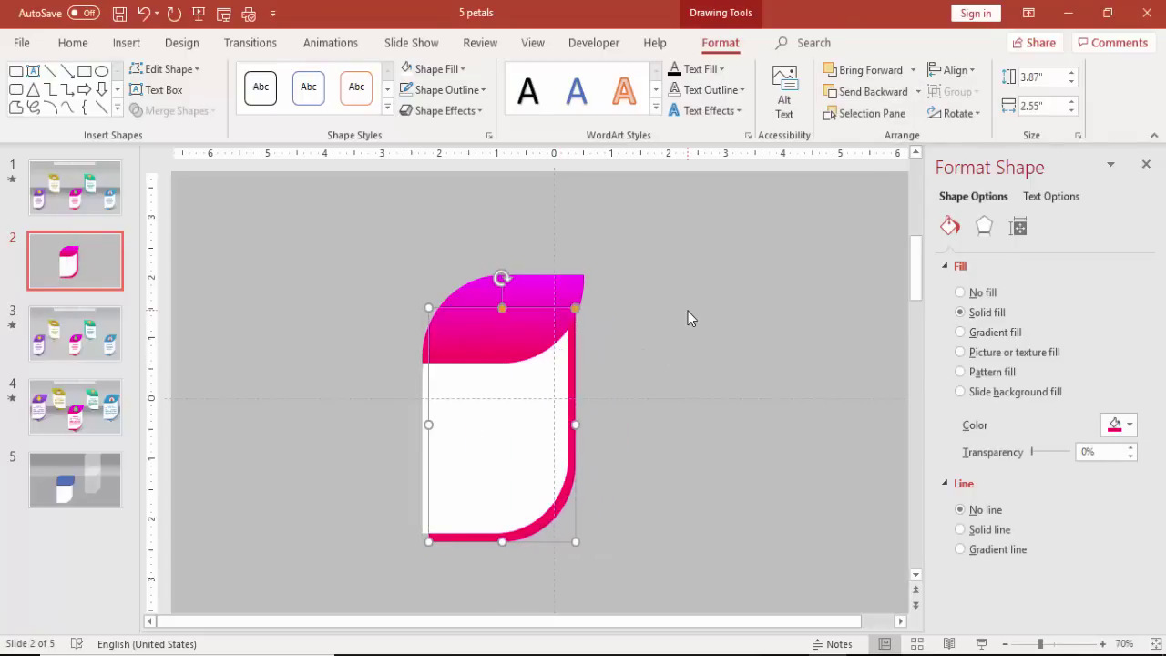
{"action": "key", "text": "Left"}
{"action": "key", "text": "Up"}
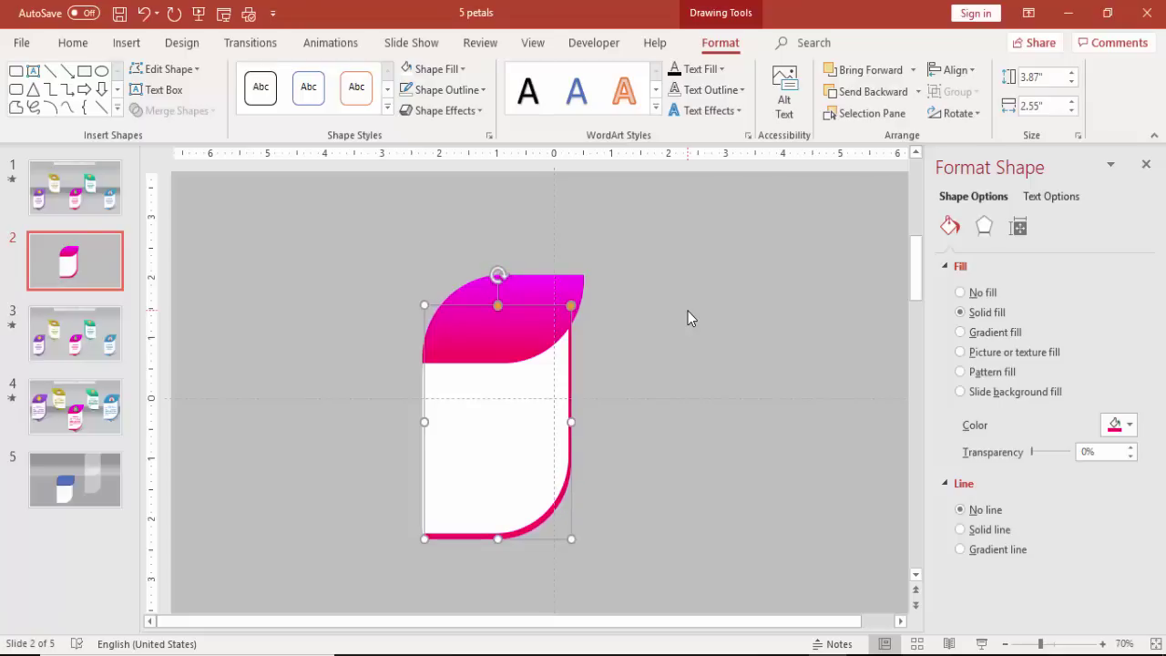
{"action": "key", "text": "ctrl+Up"}
{"action": "key", "text": "ctrl+Left"}
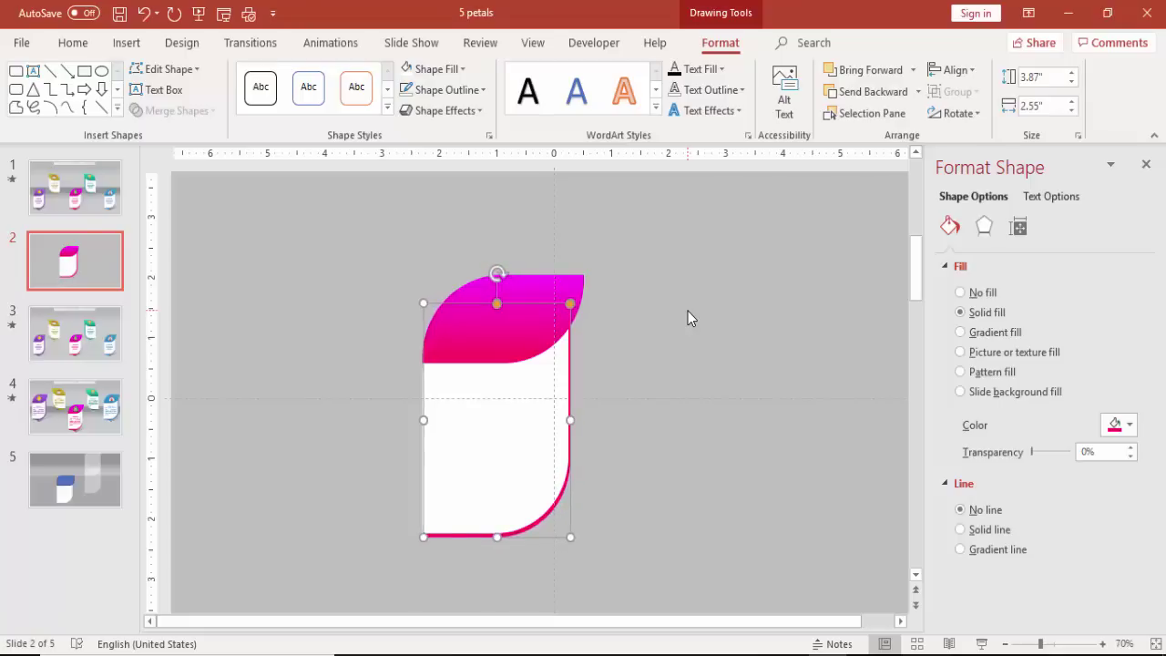
{"action": "key", "text": "ctrl+Right"}
{"action": "left_click", "coordinate": [687, 309]}
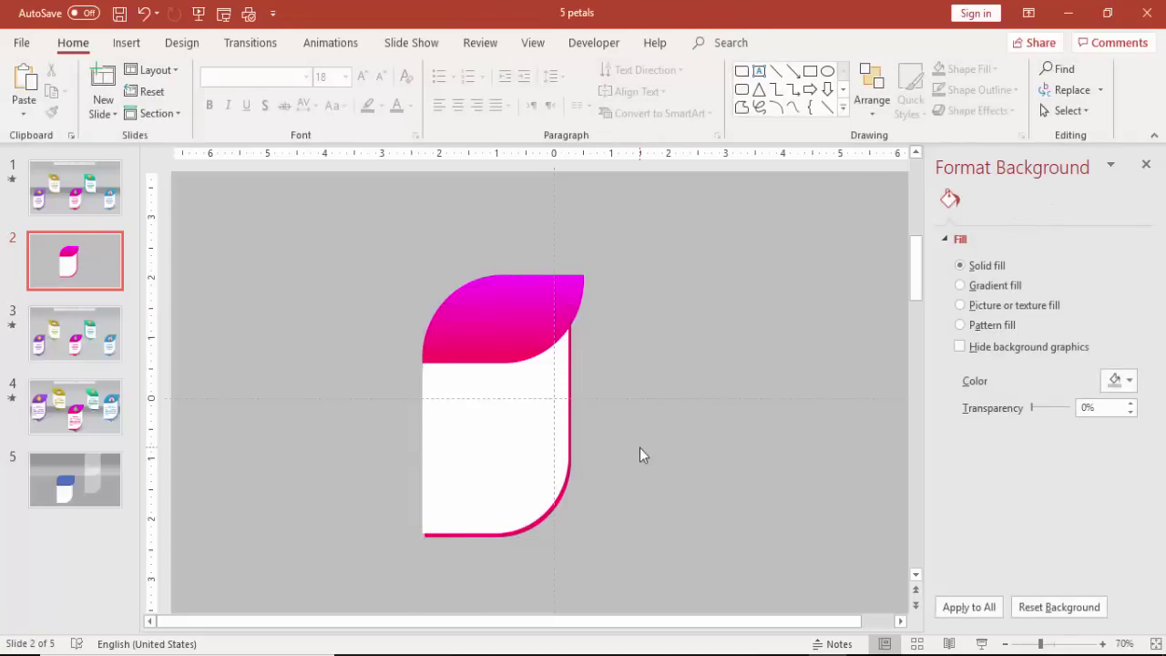
Step: Draw an isosceles triangle, flip it vertically, and reshape it into a right triangle
{"action": "left_click", "coordinate": [127, 43]}
{"action": "left_click", "coordinate": [273, 101]}
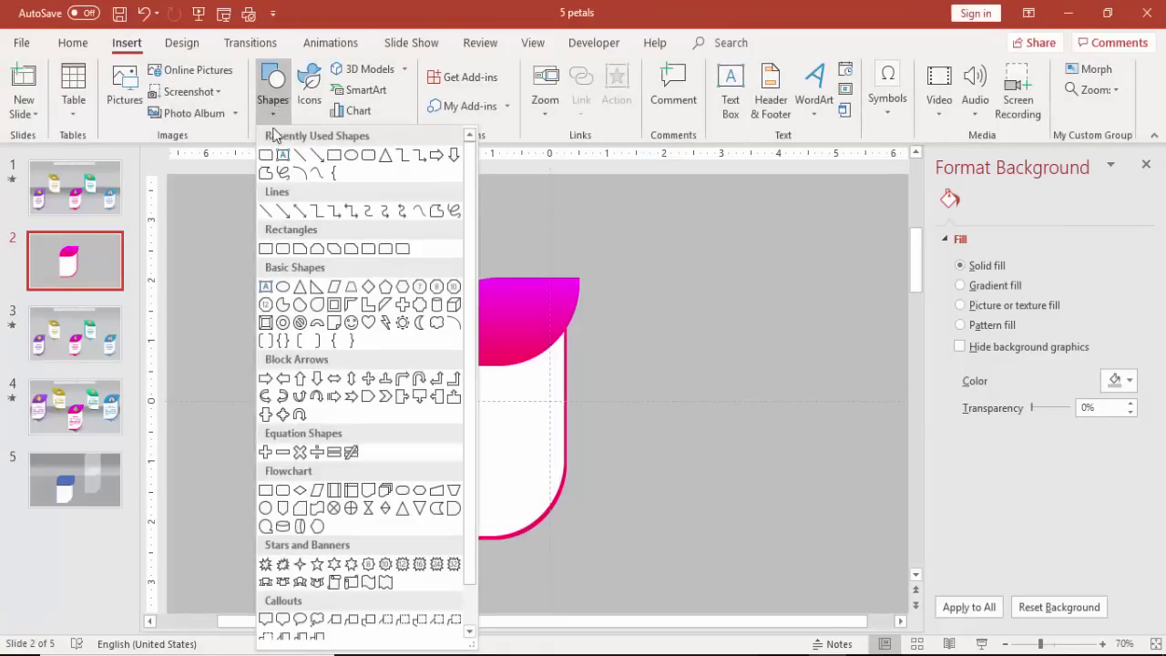
{"action": "left_click", "coordinate": [299, 288]}
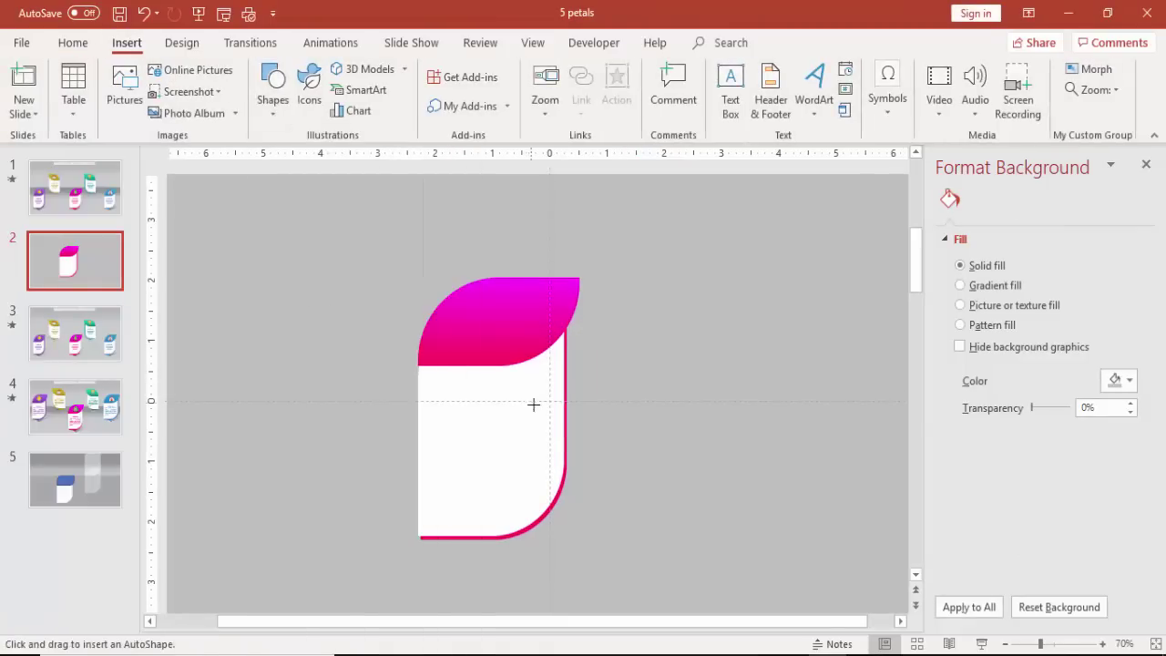
{"action": "mouse_move", "coordinate": [608, 451]}
{"action": "left_mouse_down"}
{"action": "mouse_move", "coordinate": [680, 513]}
{"action": "mouse_move", "coordinate": [739, 526]}
{"action": "mouse_move", "coordinate": [756, 514]}
{"action": "left_mouse_up"}
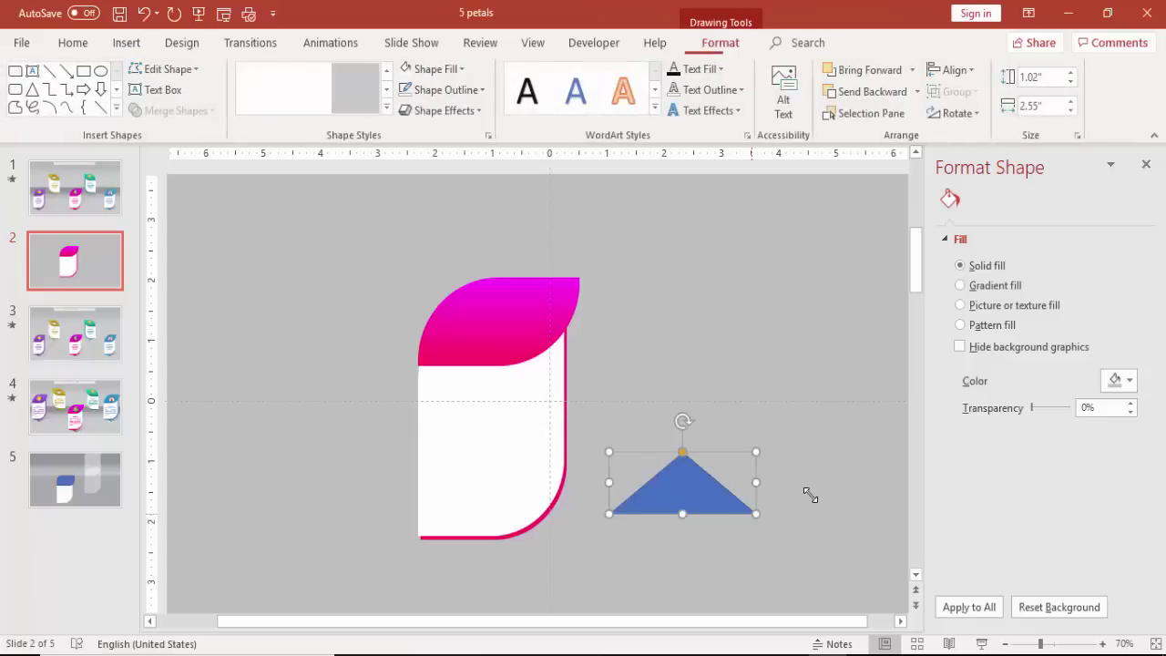
{"action": "left_click", "coordinate": [955, 113]}
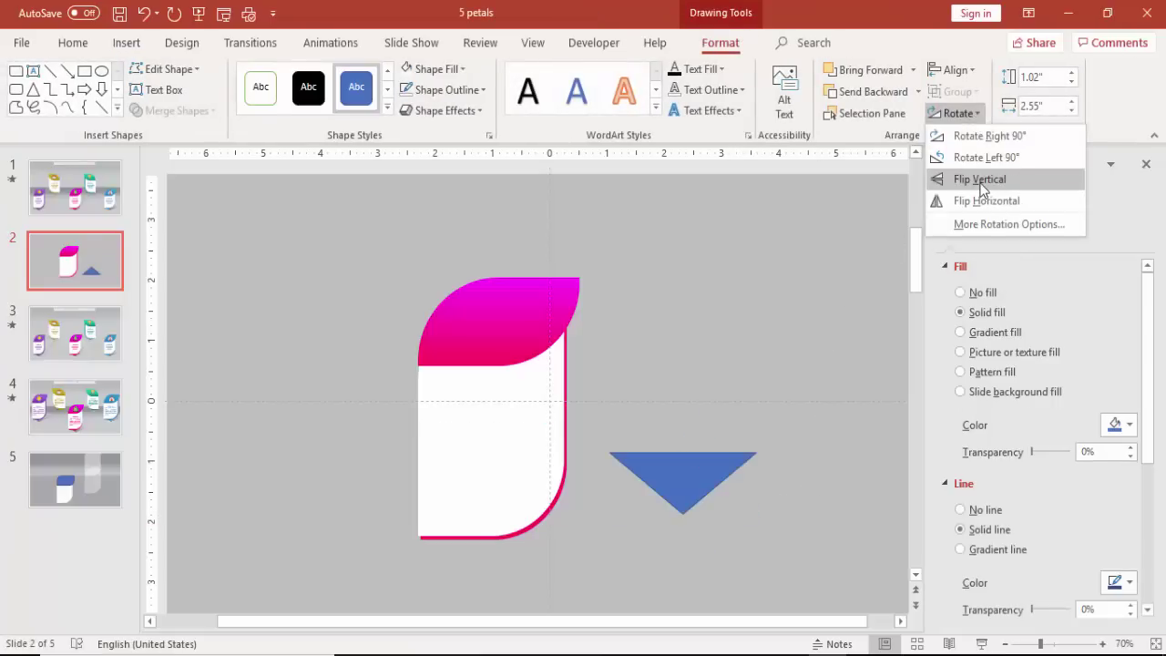
{"action": "left_click", "coordinate": [980, 180]}
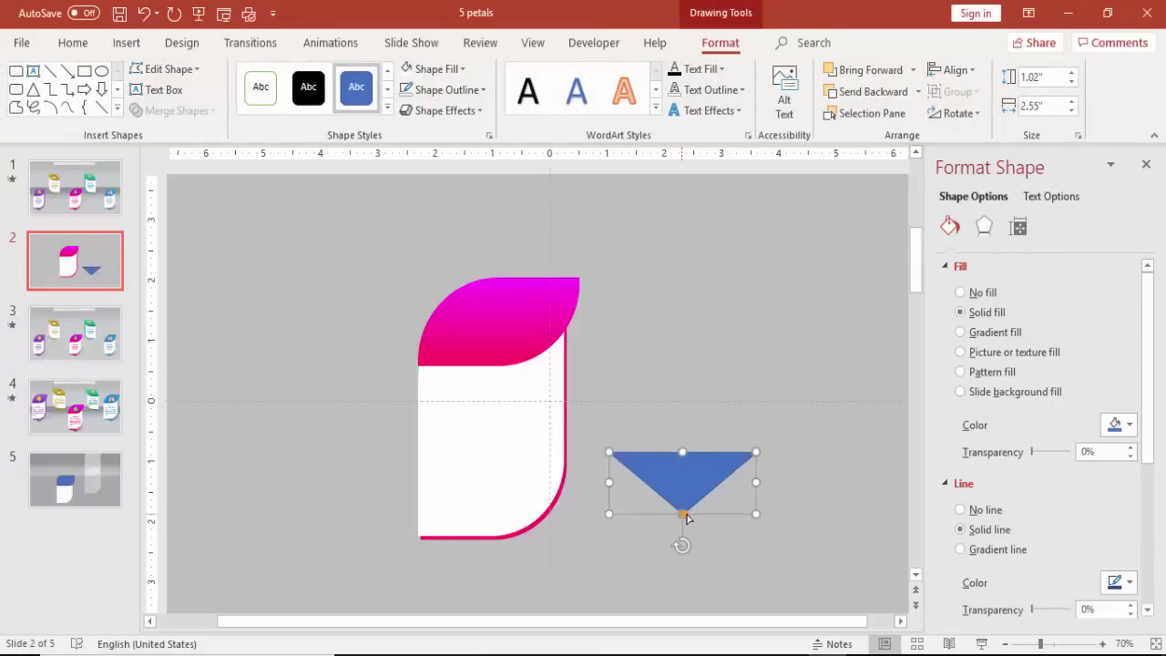
{"action": "left_click_drag", "start_coordinate": [682, 514], "coordinate": [770, 503]}
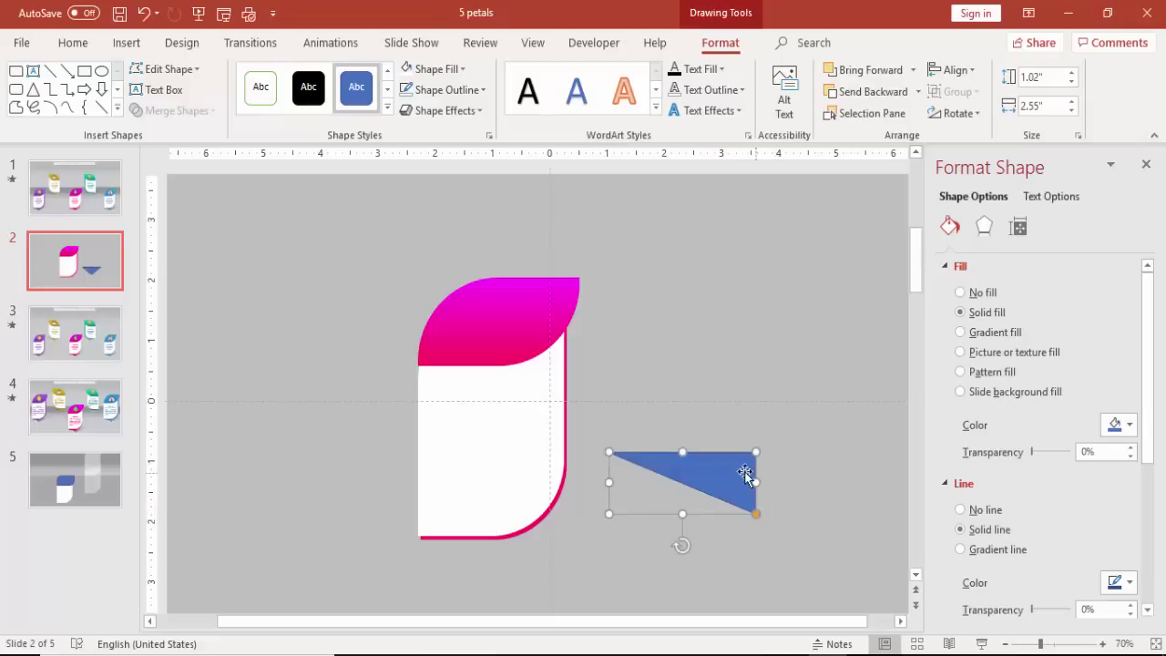
Step: Give the triangle no outline and a pink fill, and fit it under the card's bottom edge
{"action": "left_click", "coordinate": [460, 89]}
{"action": "left_click", "coordinate": [465, 290]}
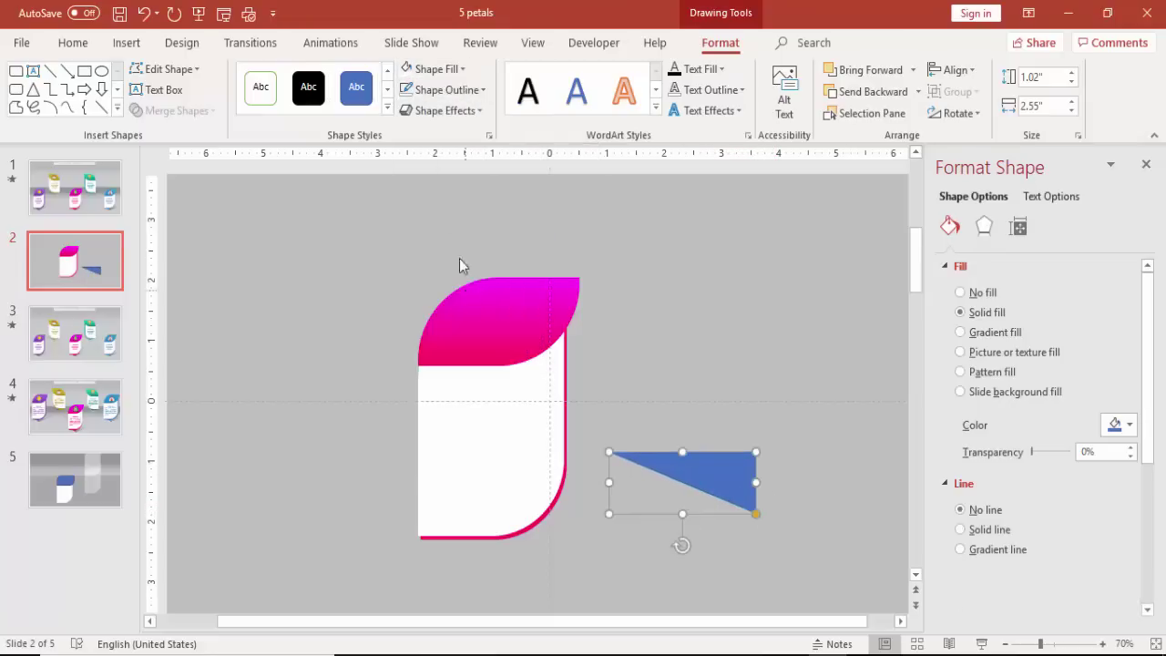
{"action": "left_click", "coordinate": [433, 69]}
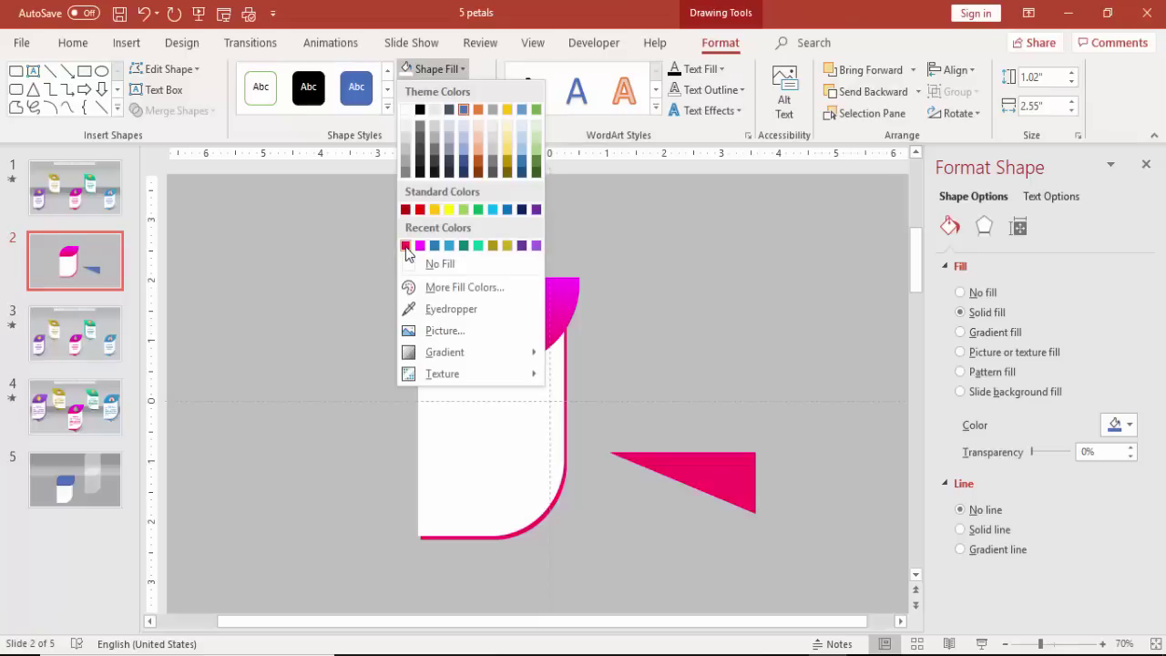
{"action": "left_click", "coordinate": [405, 246]}
{"action": "left_click_drag", "start_coordinate": [671, 461], "coordinate": [523, 547]}
{"action": "left_click_drag", "start_coordinate": [426, 573], "coordinate": [418, 546]}
{"action": "left_click", "coordinate": [376, 554]}
{"action": "left_click", "coordinate": [490, 550]}
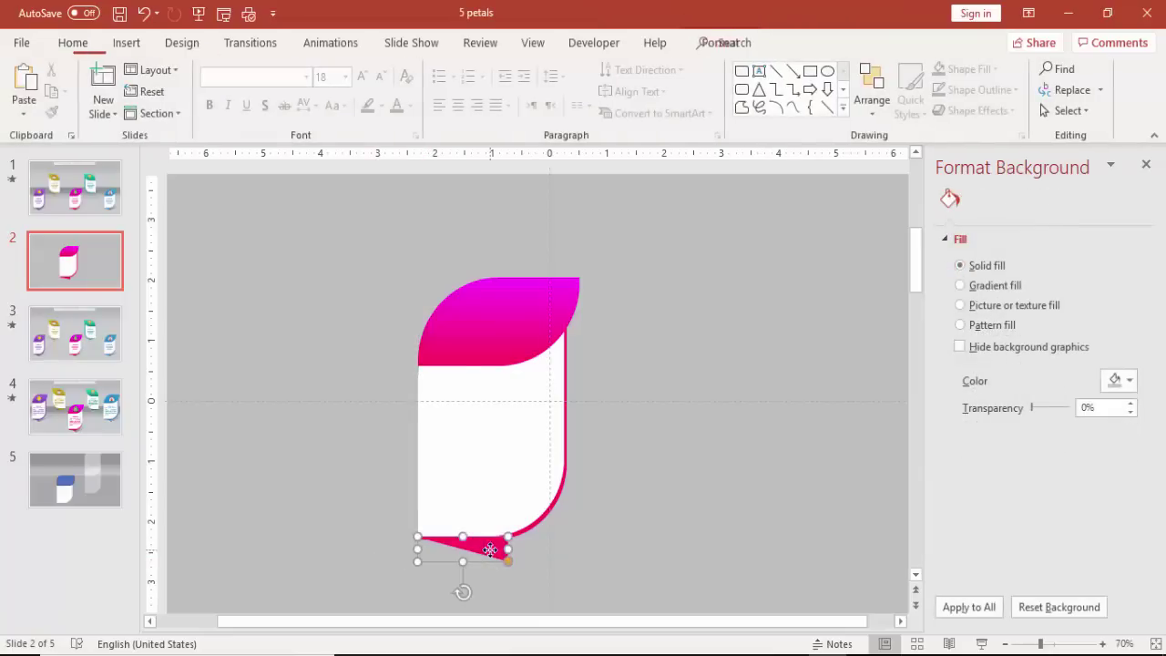
{"action": "left_click", "coordinate": [631, 557]}
Step: Draw an oval just below the card
{"action": "left_click", "coordinate": [126, 43]}
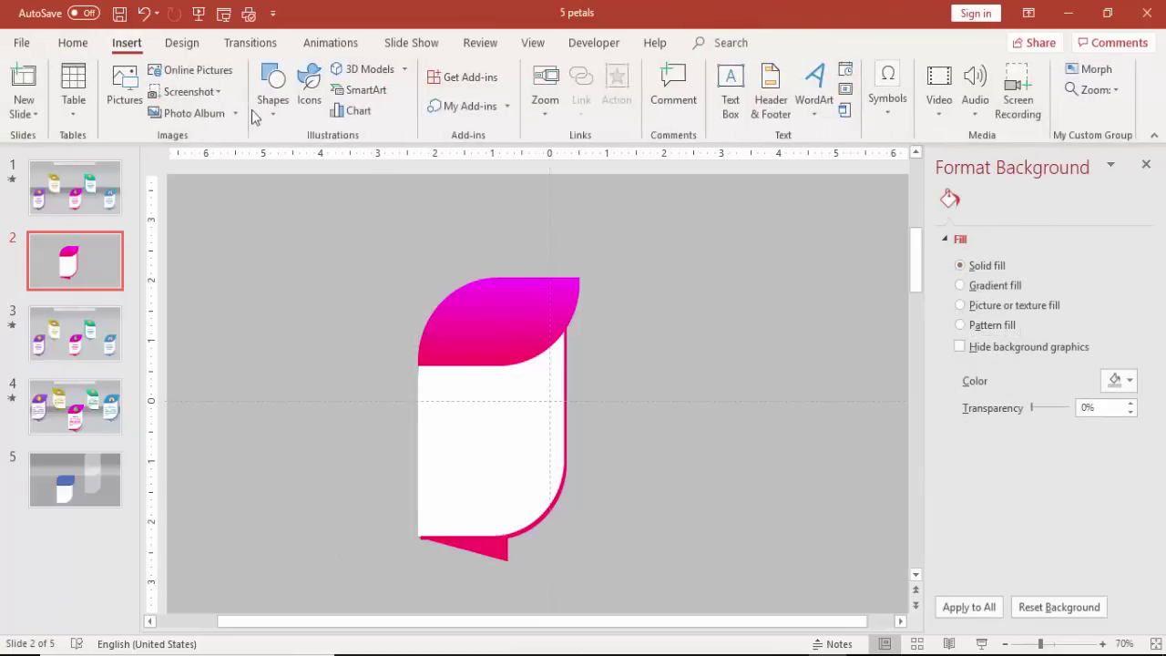
{"action": "left_click", "coordinate": [272, 91]}
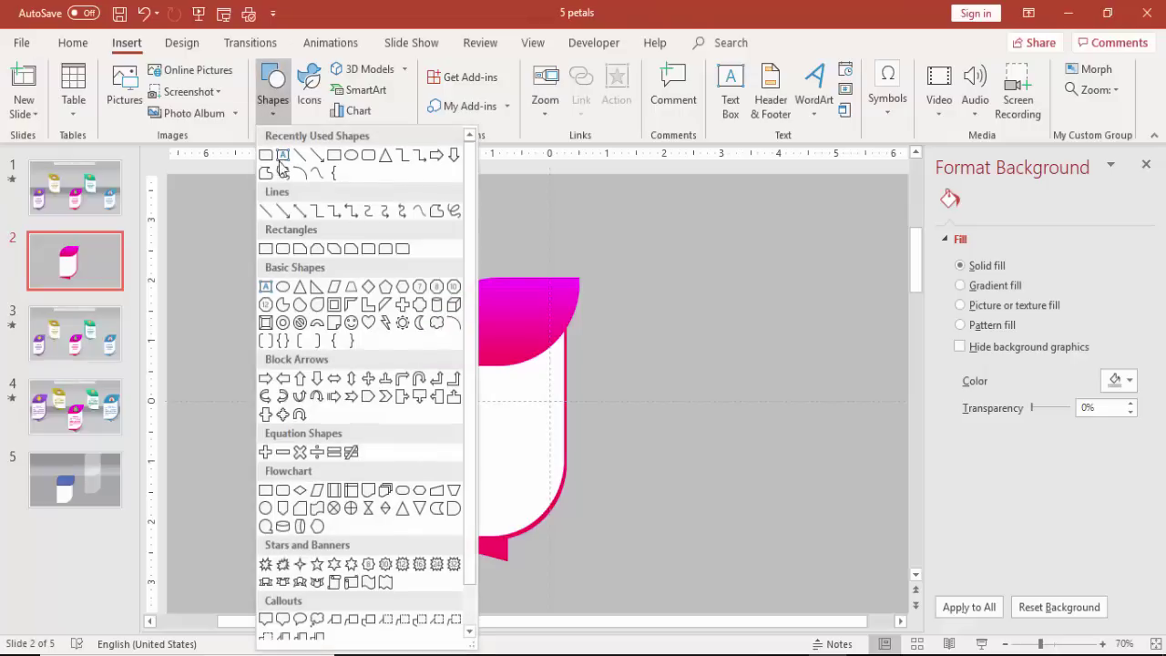
{"action": "left_click", "coordinate": [283, 286]}
{"action": "left_click_drag", "start_coordinate": [641, 520], "coordinate": [667, 536]}
Step: Make the oval white with no outline, shrink it to 0.19" by 0.61", and send it behind the fold
{"action": "left_click", "coordinate": [481, 90]}
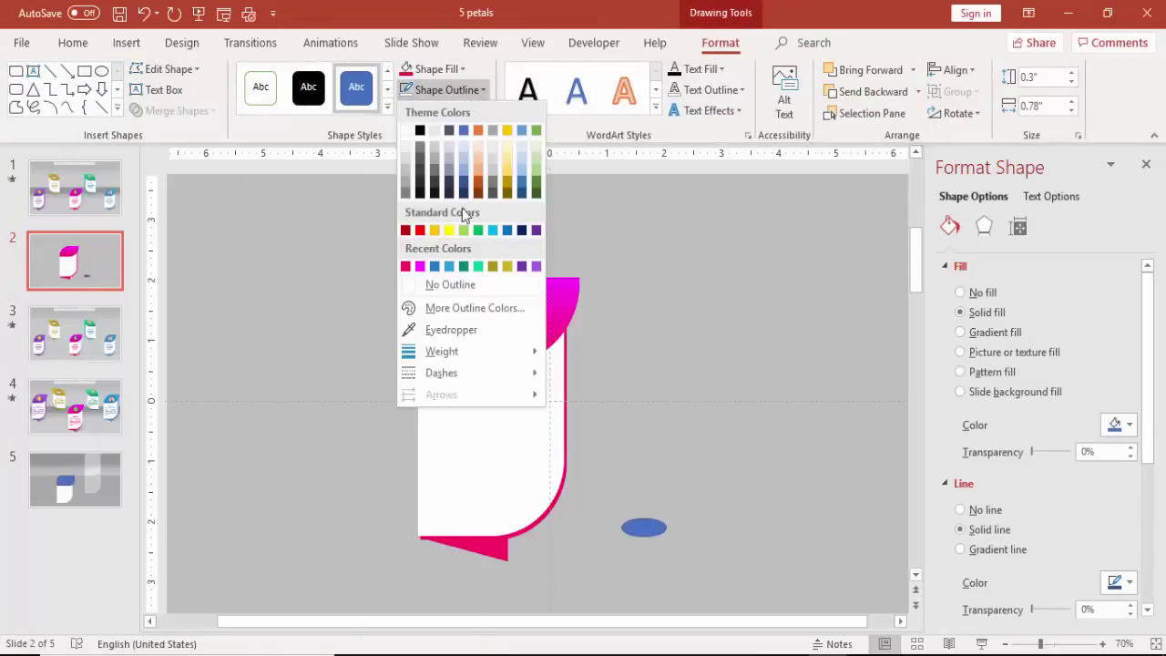
{"action": "left_click", "coordinate": [467, 280]}
{"action": "left_click", "coordinate": [436, 69]}
{"action": "left_click", "coordinate": [406, 109]}
{"action": "left_click_drag", "start_coordinate": [622, 521], "coordinate": [513, 555]}
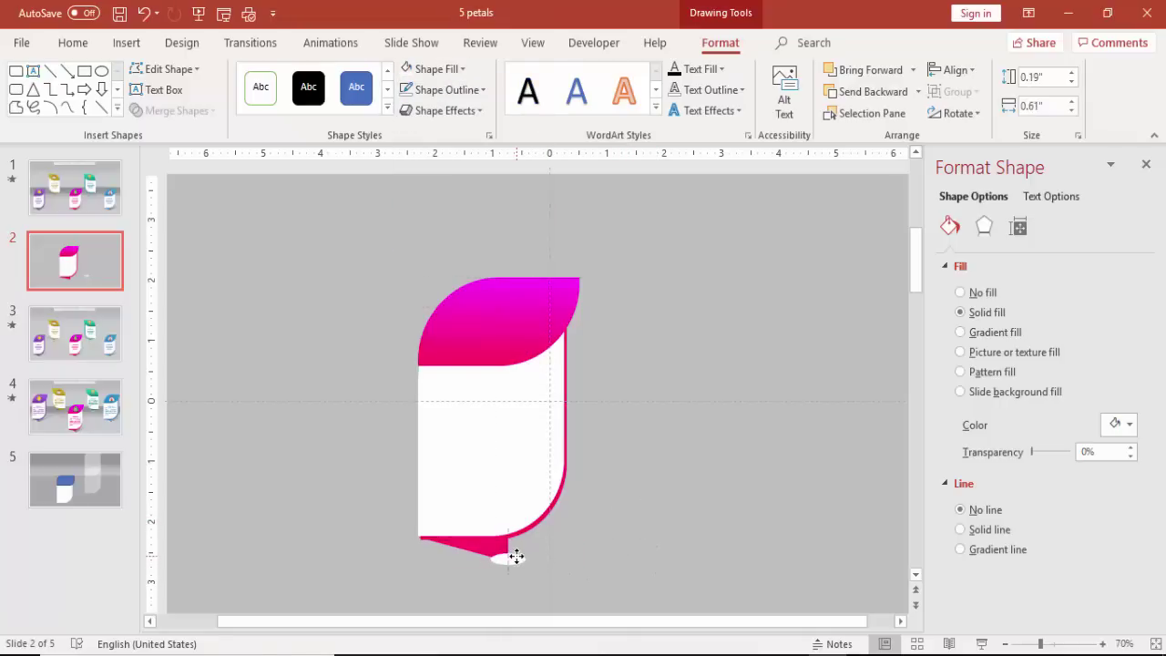
{"action": "left_click", "coordinate": [880, 92]}
Step: Place a copy of the pink triangle to the right and make it taller
{"action": "left_click", "coordinate": [691, 433]}
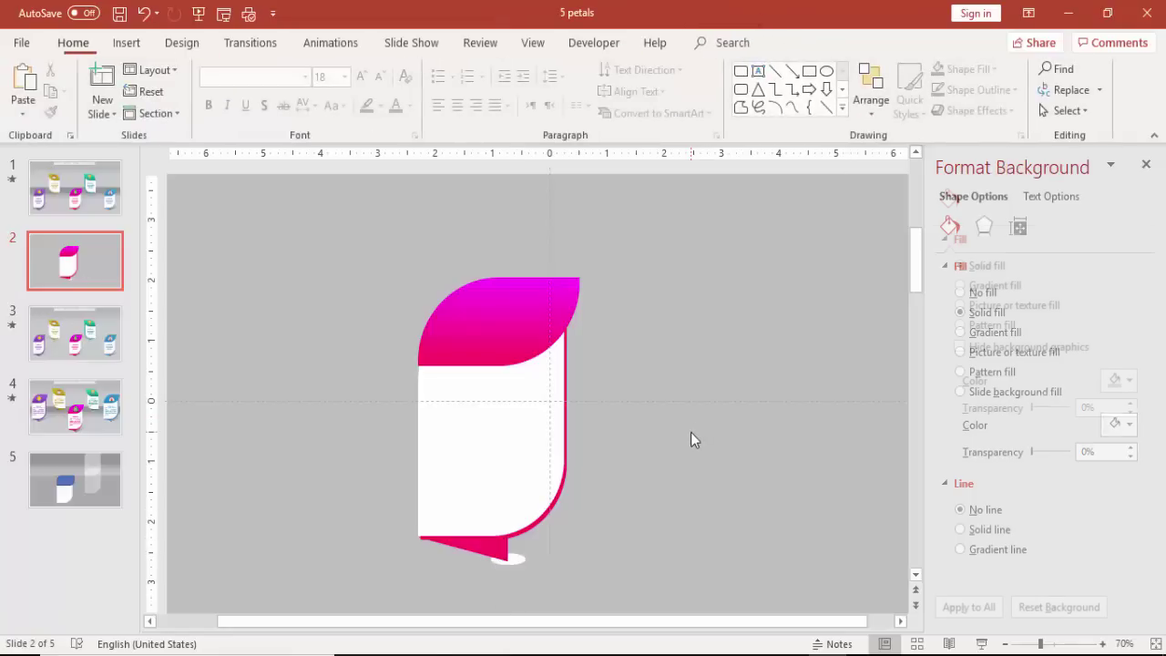
{"action": "left_click", "coordinate": [500, 547]}
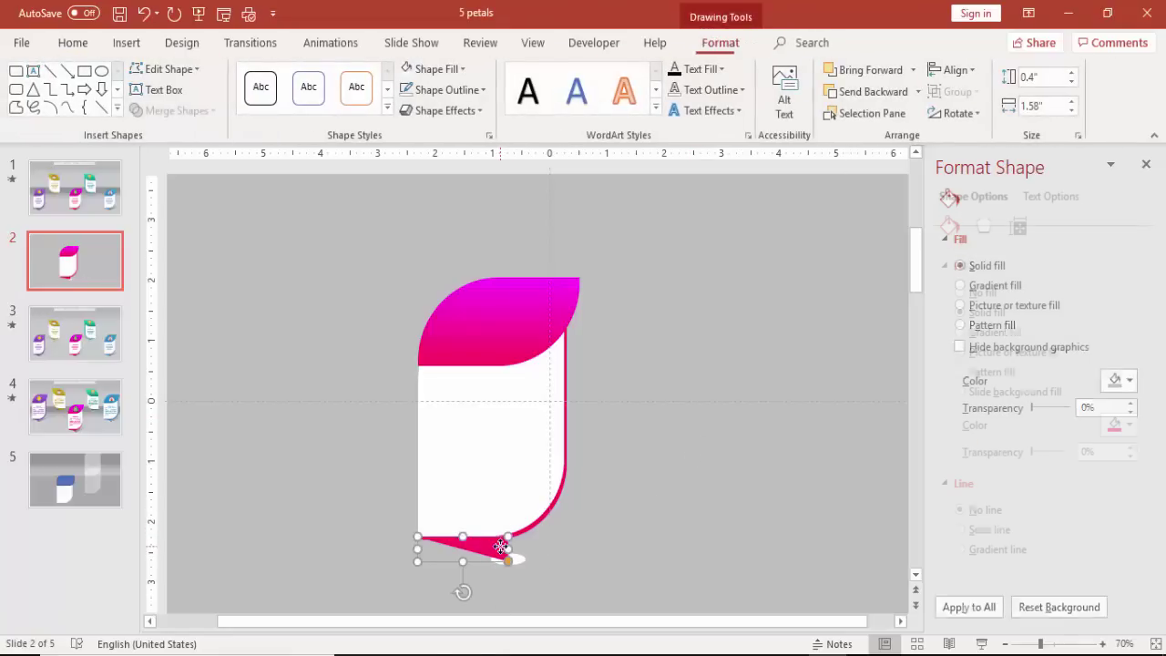
{"action": "left_click_drag", "start_coordinate": [501, 551], "coordinate": [619, 526]}
{"action": "left_click", "coordinate": [650, 483]}
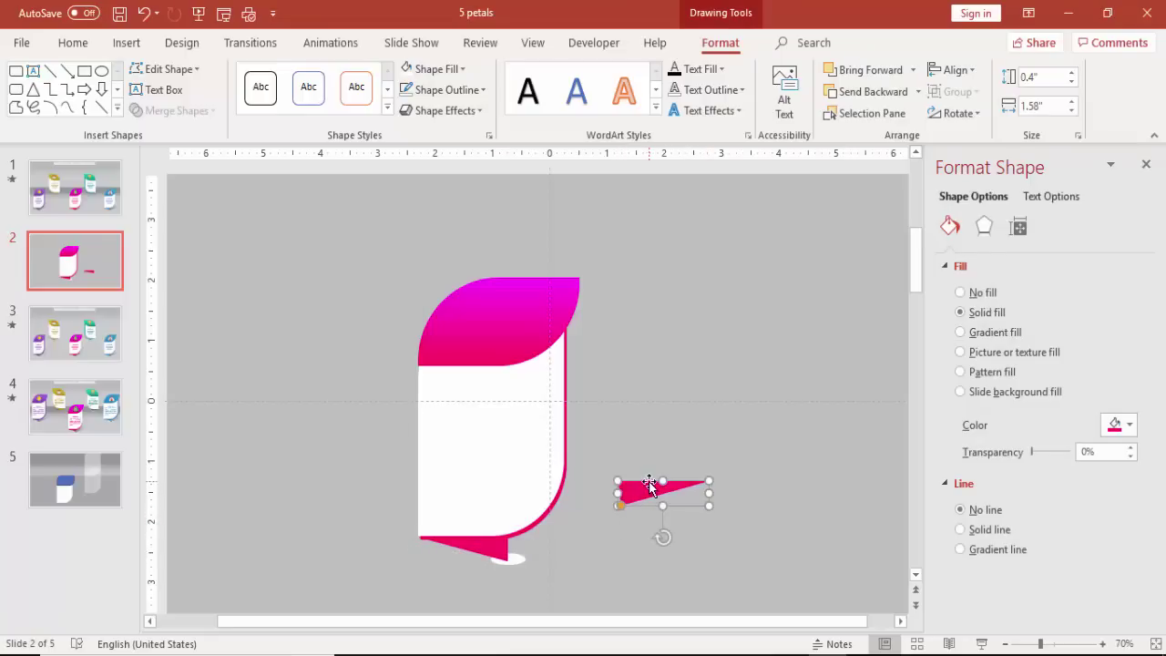
{"action": "left_click_drag", "start_coordinate": [660, 478], "coordinate": [734, 473]}
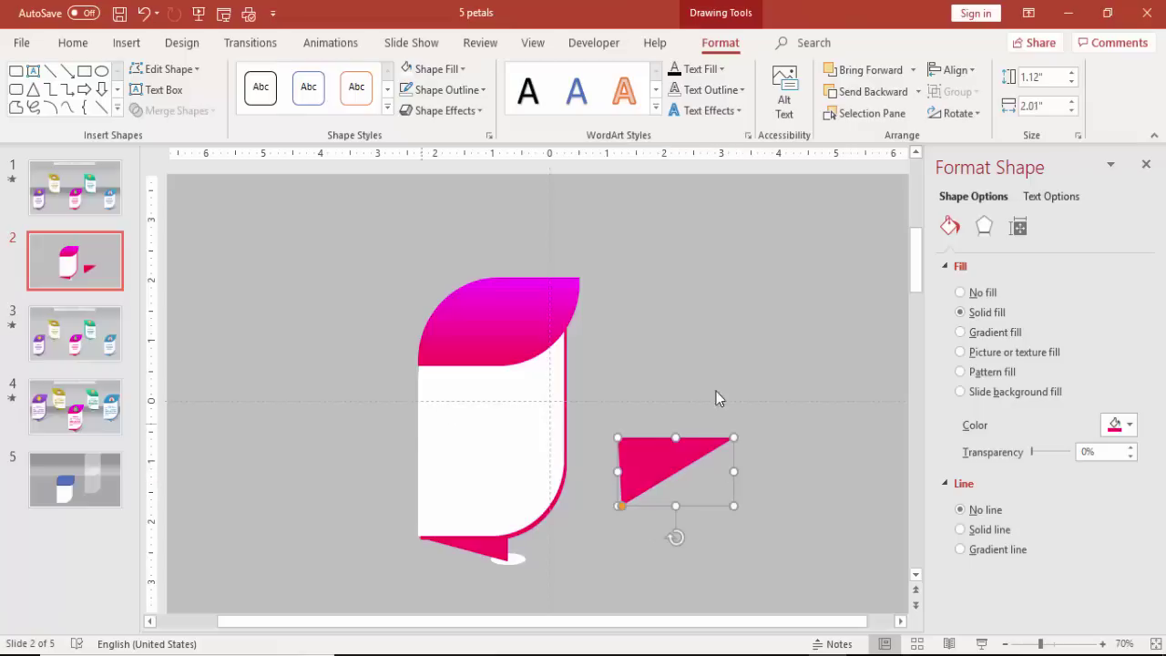
Step: Give the triangle copy a gradient fill and recolour its right stop grey
{"action": "left_click", "coordinate": [961, 333]}
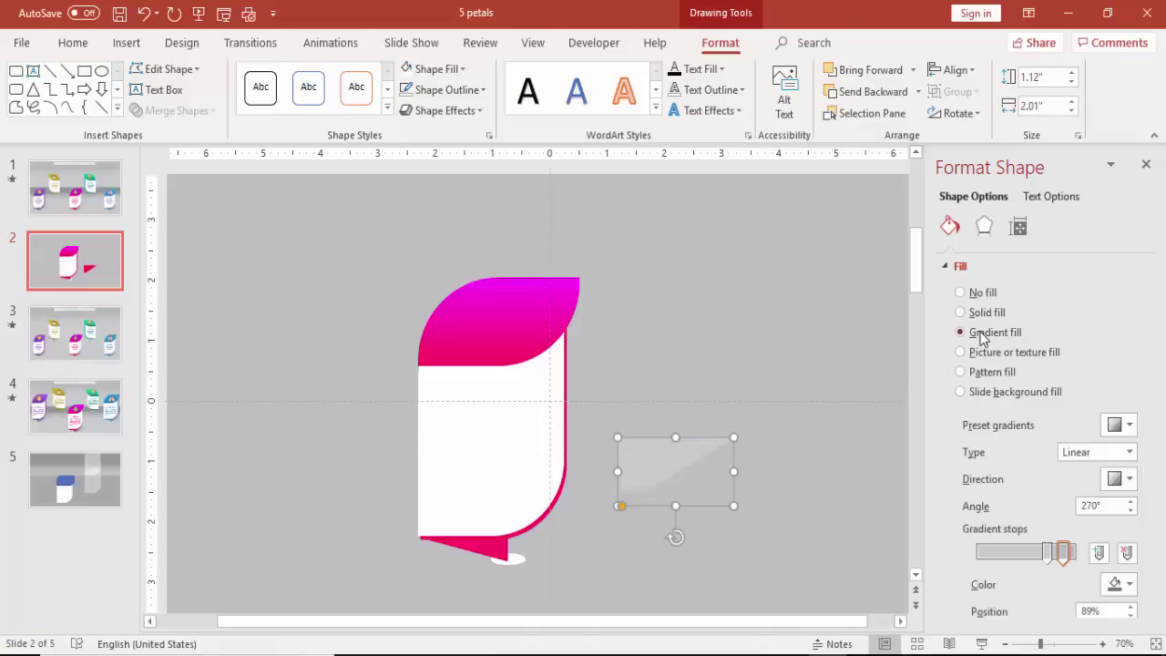
{"action": "left_click_drag", "start_coordinate": [1047, 551], "coordinate": [1025, 551]}
{"action": "left_click", "coordinate": [1066, 552]}
{"action": "left_click", "coordinate": [1118, 584]}
{"action": "left_click", "coordinate": [1039, 396]}
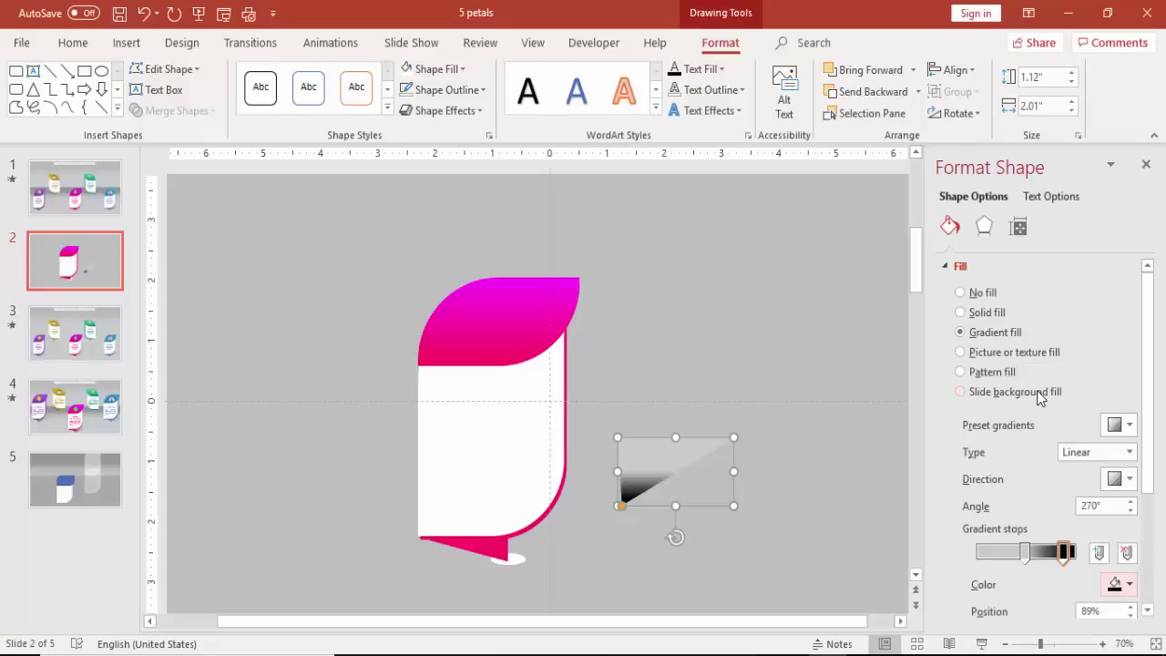
Step: Make the left gradient stop fully transparent and the right stop 54% transparent
{"action": "left_click", "coordinate": [1024, 551]}
{"action": "left_click_drag", "start_coordinate": [1149, 491], "coordinate": [1152, 559]}
{"action": "left_click_drag", "start_coordinate": [1040, 537], "coordinate": [1087, 538]}
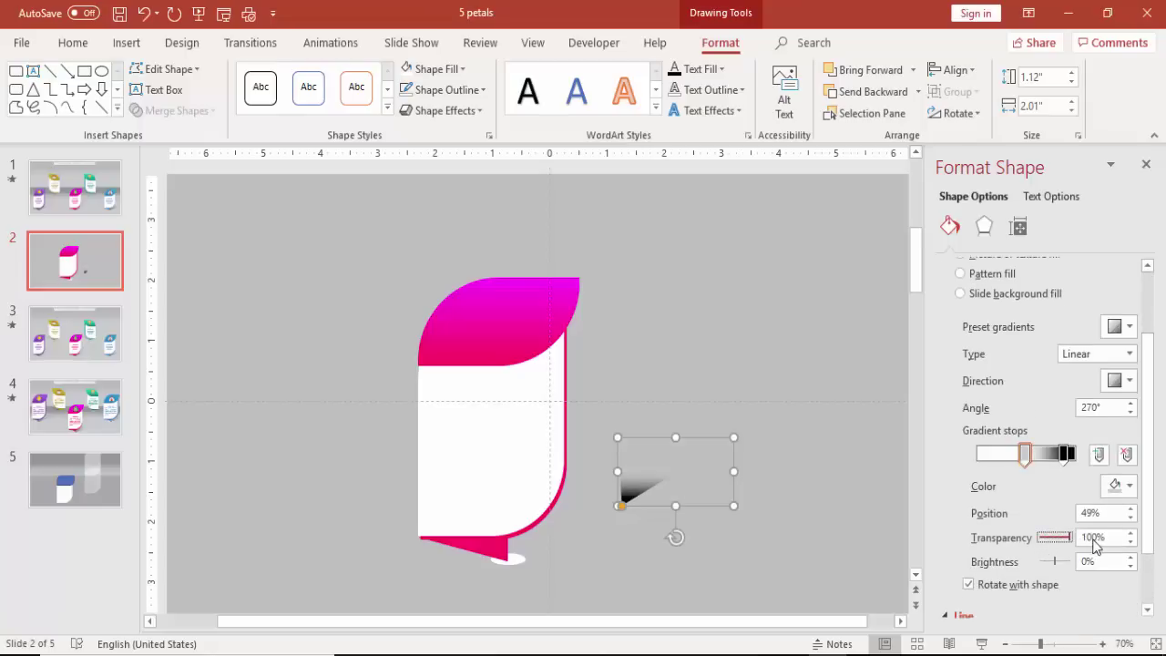
{"action": "left_click", "coordinate": [1064, 461]}
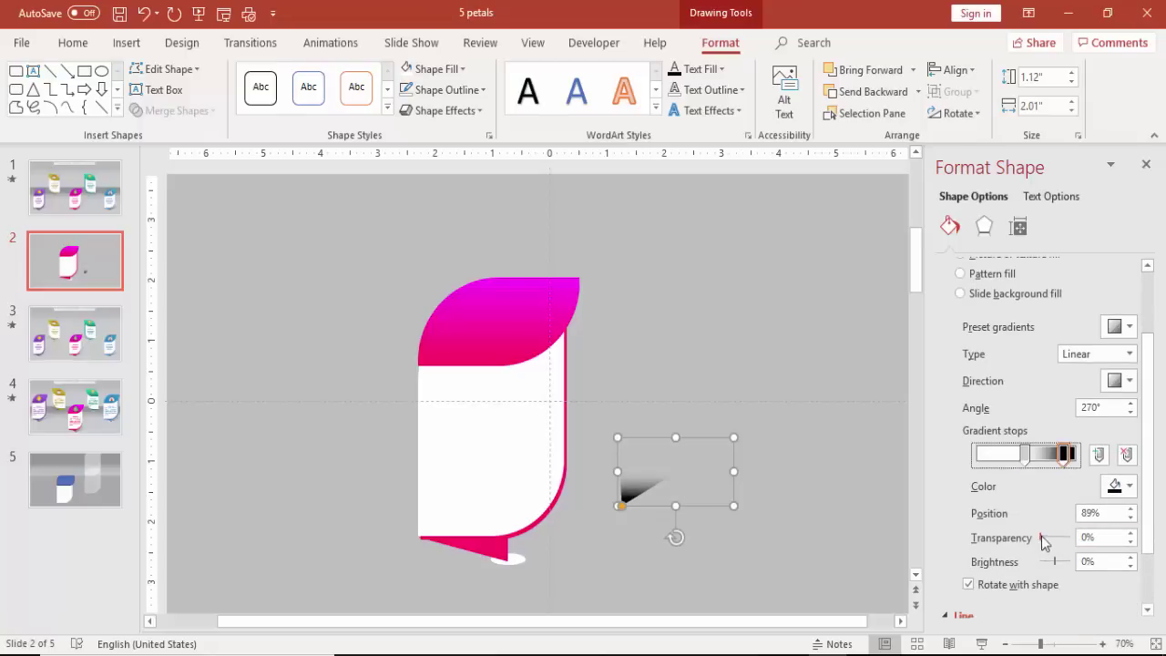
{"action": "left_click_drag", "start_coordinate": [1041, 538], "coordinate": [1055, 538]}
{"action": "left_click_drag", "start_coordinate": [1025, 455], "coordinate": [972, 455]}
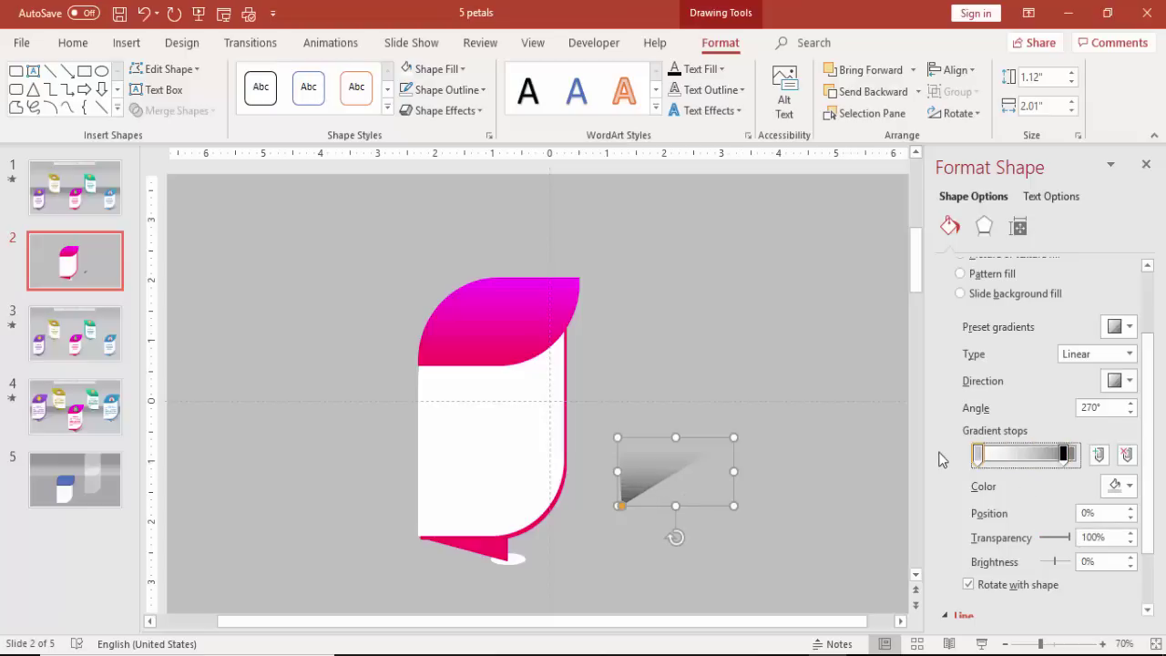
{"action": "left_click", "coordinate": [1063, 455]}
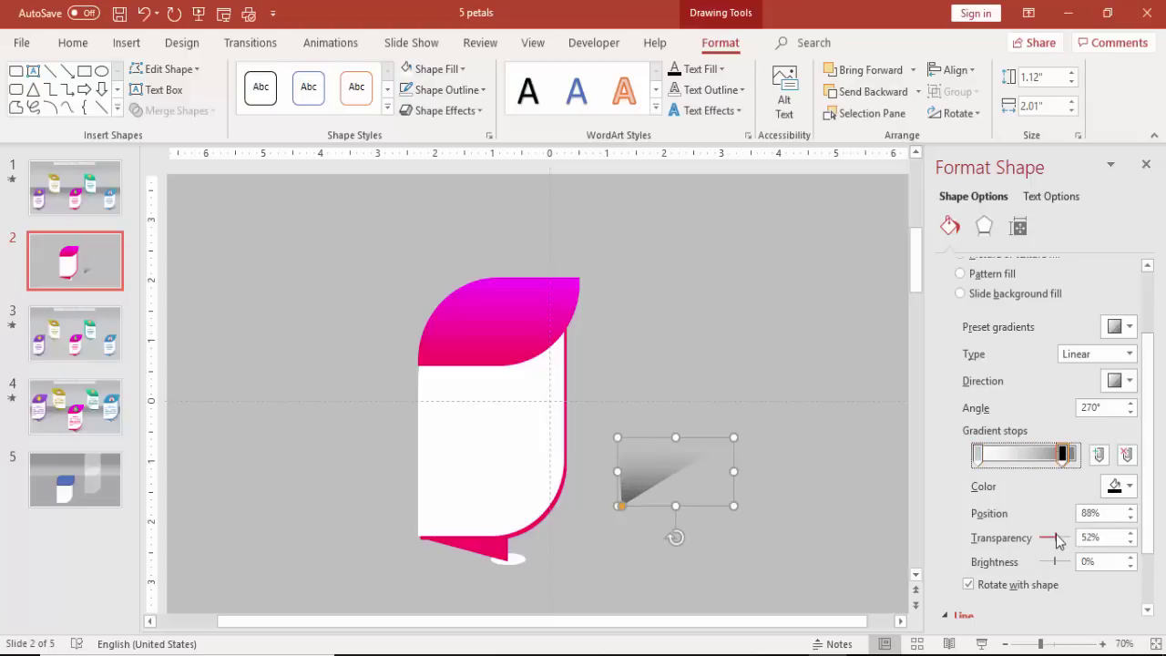
{"action": "left_click_drag", "start_coordinate": [1053, 537], "coordinate": [1059, 538]}
Step: Add 5 pt Soft Edges, move the shadow to the petal's lower tip, and send it back one layer
{"action": "left_click", "coordinate": [985, 226]}
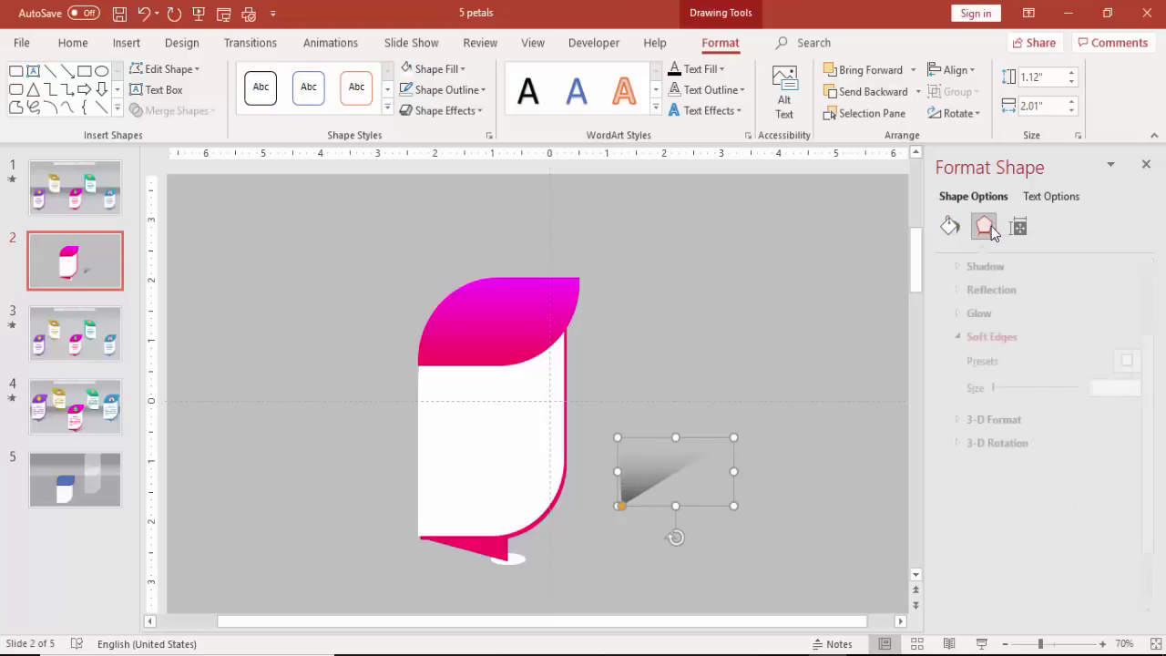
{"action": "left_click", "coordinate": [1134, 389]}
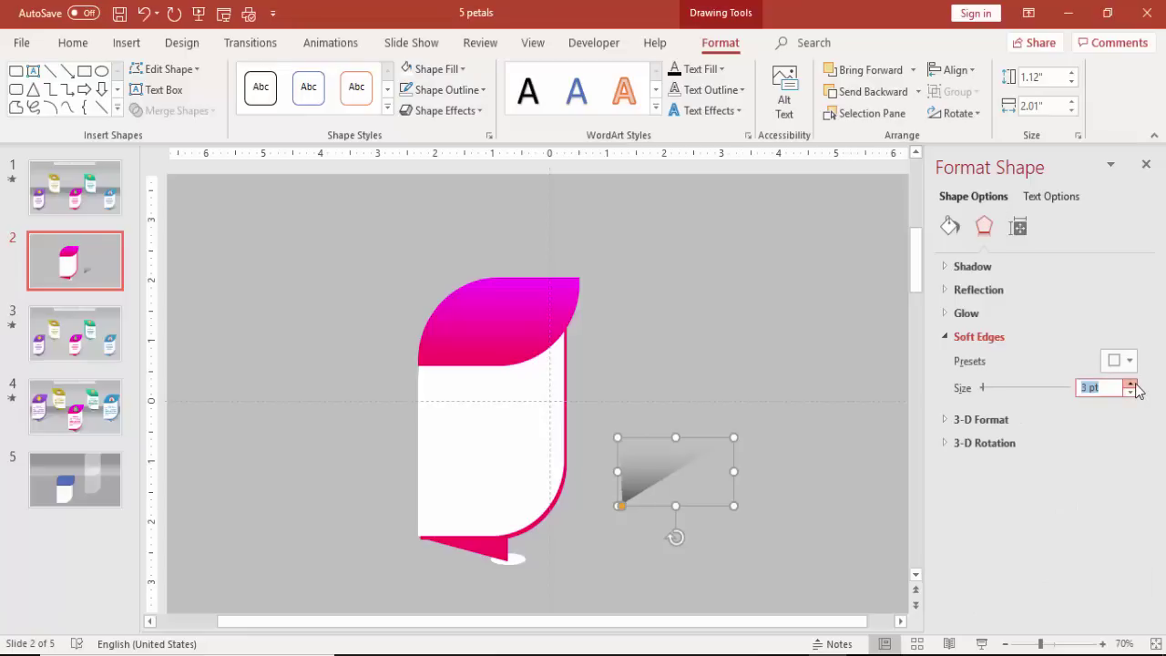
{"action": "left_click", "coordinate": [1135, 387]}
{"action": "left_click_drag", "start_coordinate": [669, 464], "coordinate": [549, 528]}
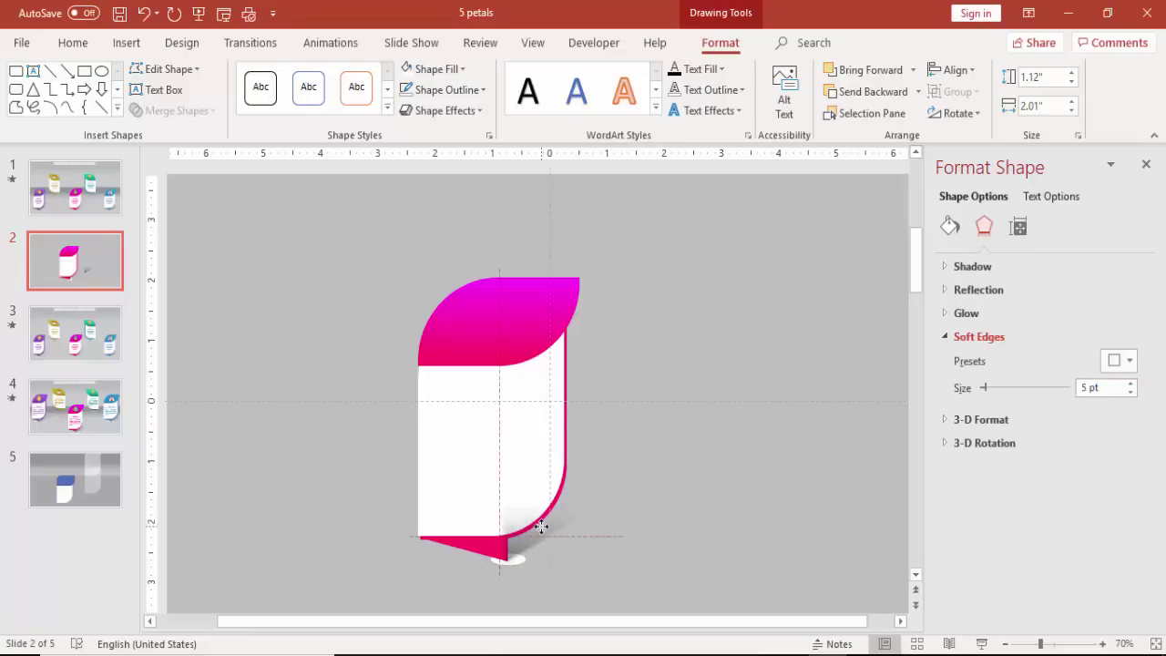
{"action": "left_click", "coordinate": [887, 89]}
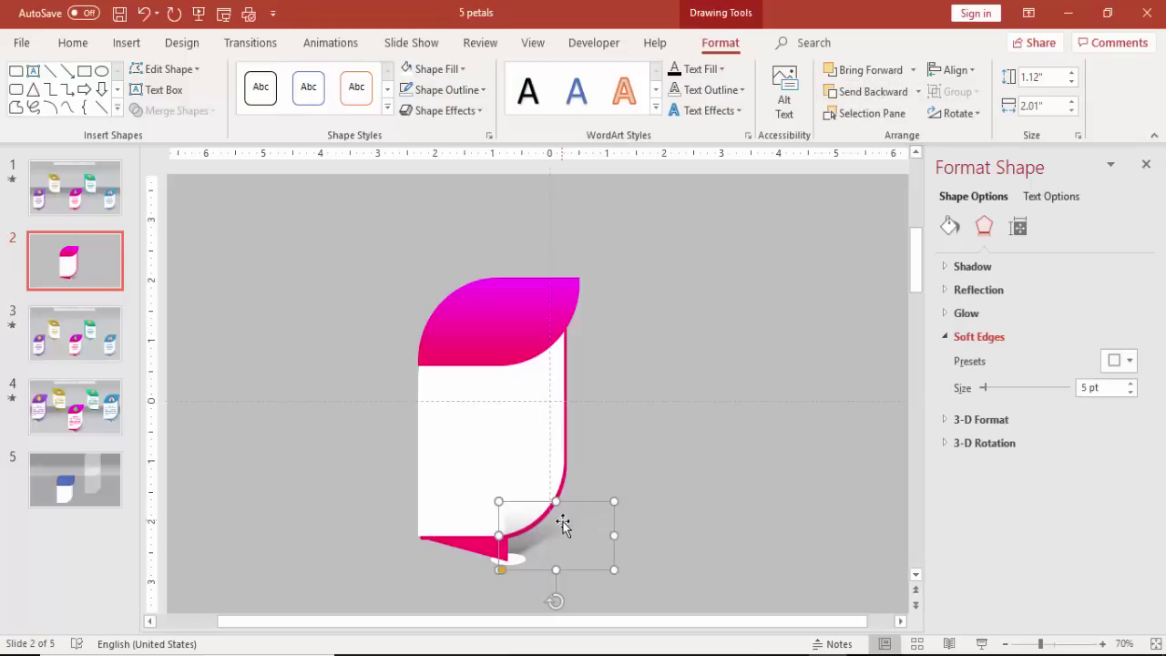
Step: Send the white oval back three layers and the grey shadow back two, behind the pink tail and card
{"action": "left_click", "coordinate": [512, 559]}
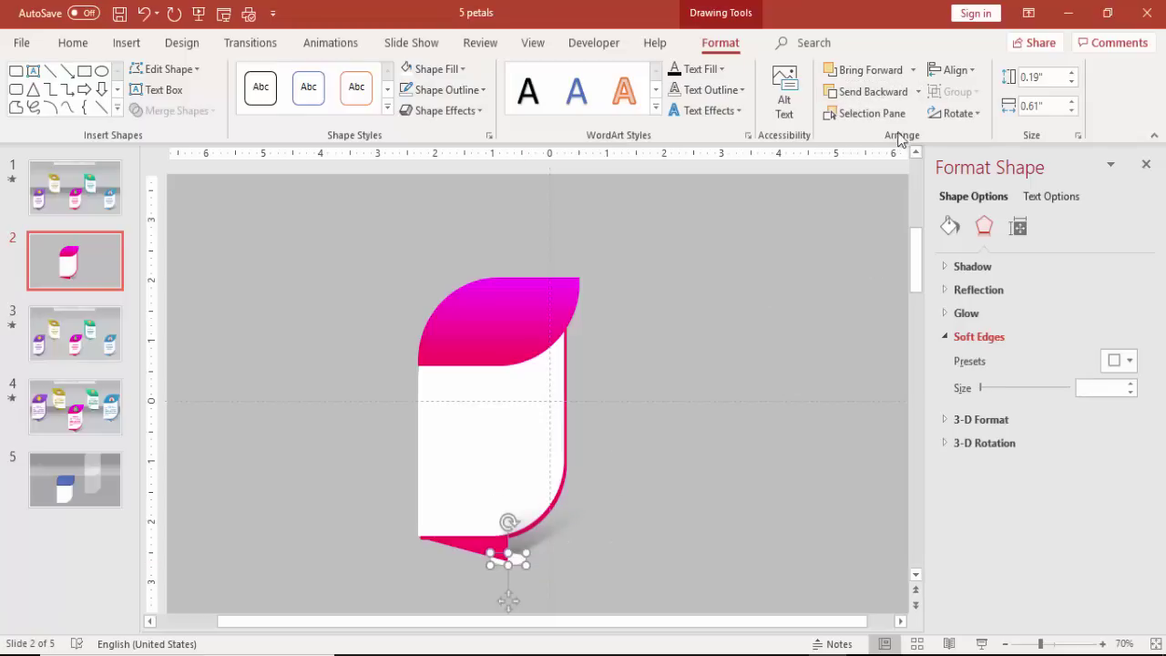
{"action": "left_click", "coordinate": [895, 97]}
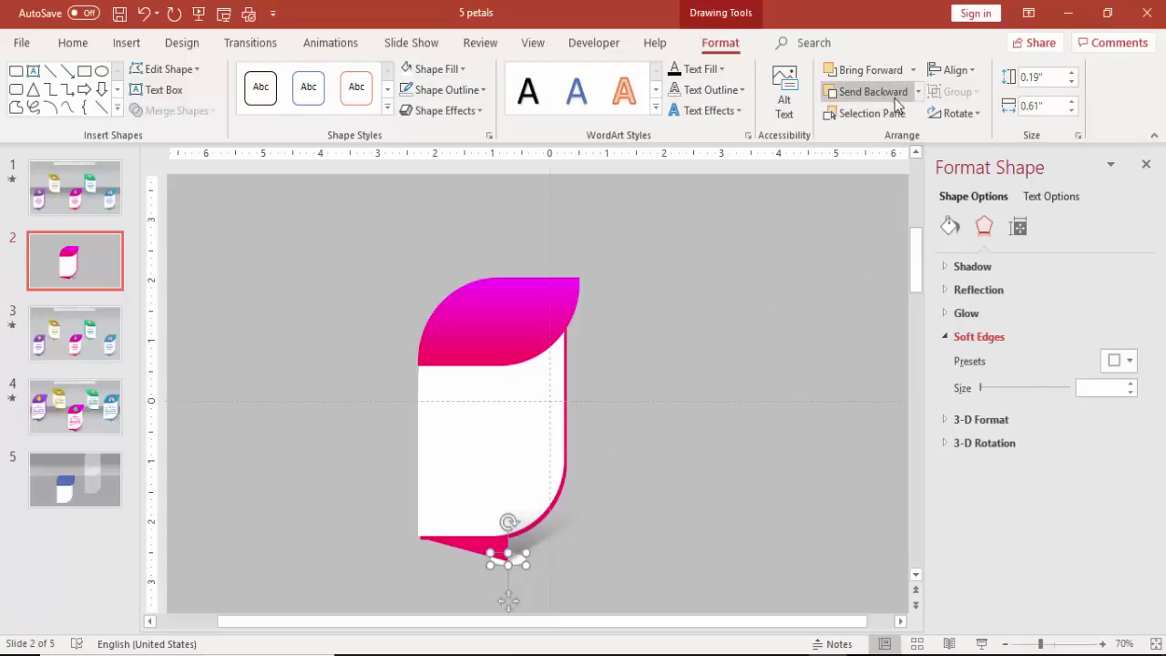
{"action": "left_click", "coordinate": [748, 337]}
{"action": "left_click", "coordinate": [557, 532]}
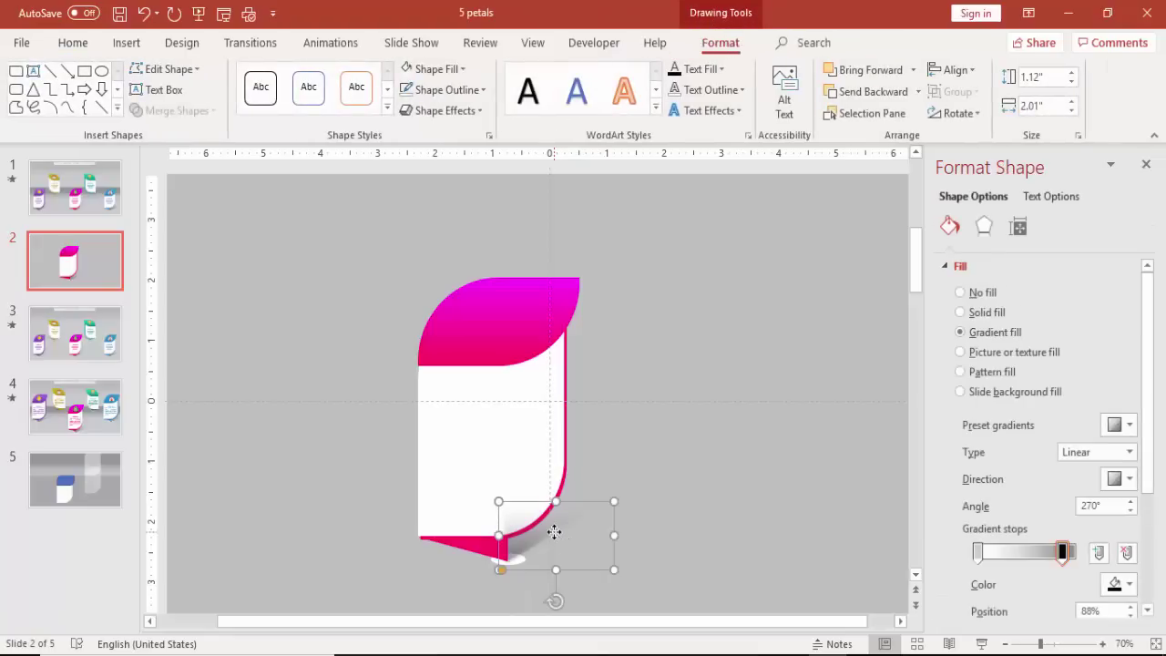
{"action": "left_click", "coordinate": [869, 94]}
{"action": "left_click", "coordinate": [872, 95]}
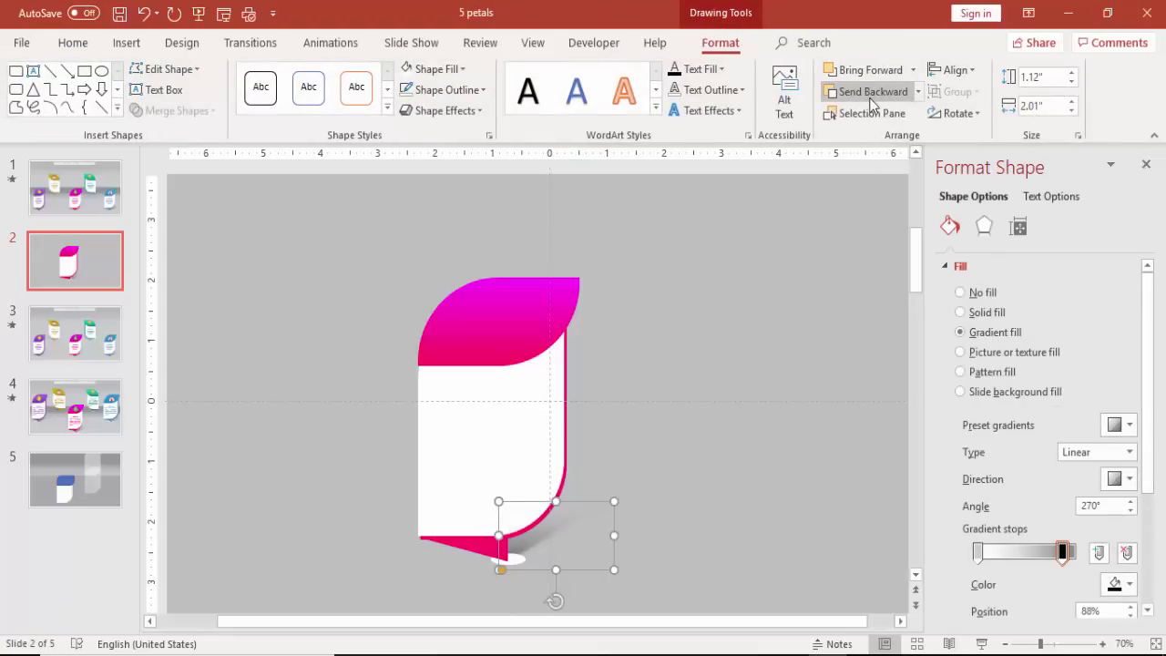
{"action": "left_click", "coordinate": [515, 560]}
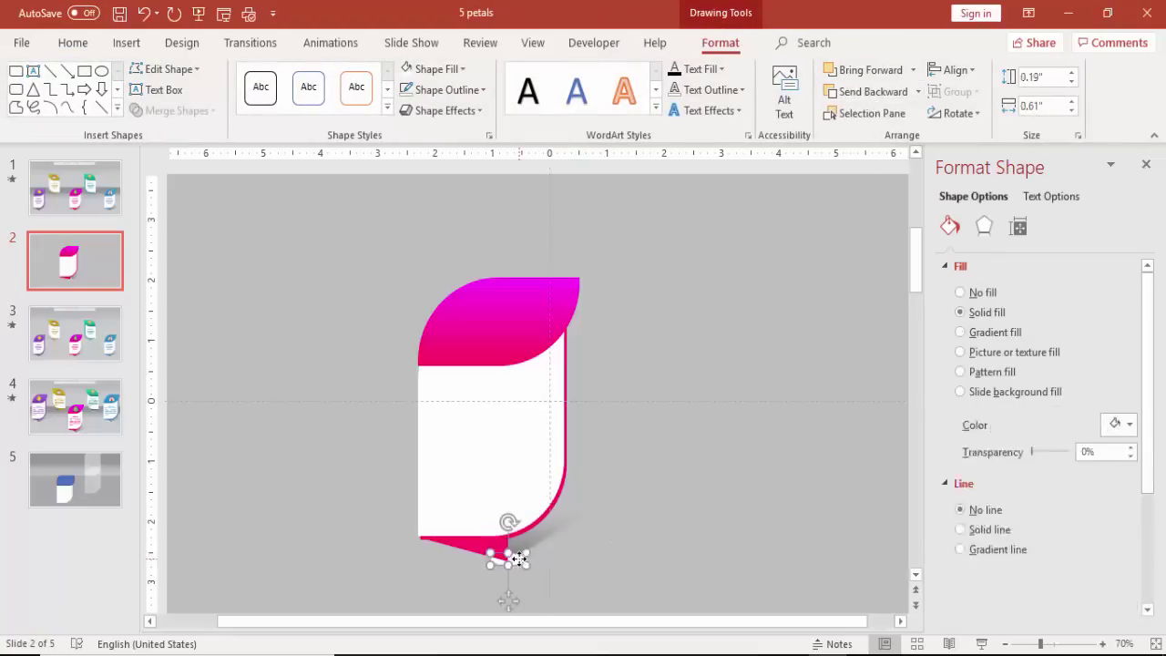
{"action": "left_click", "coordinate": [889, 94]}
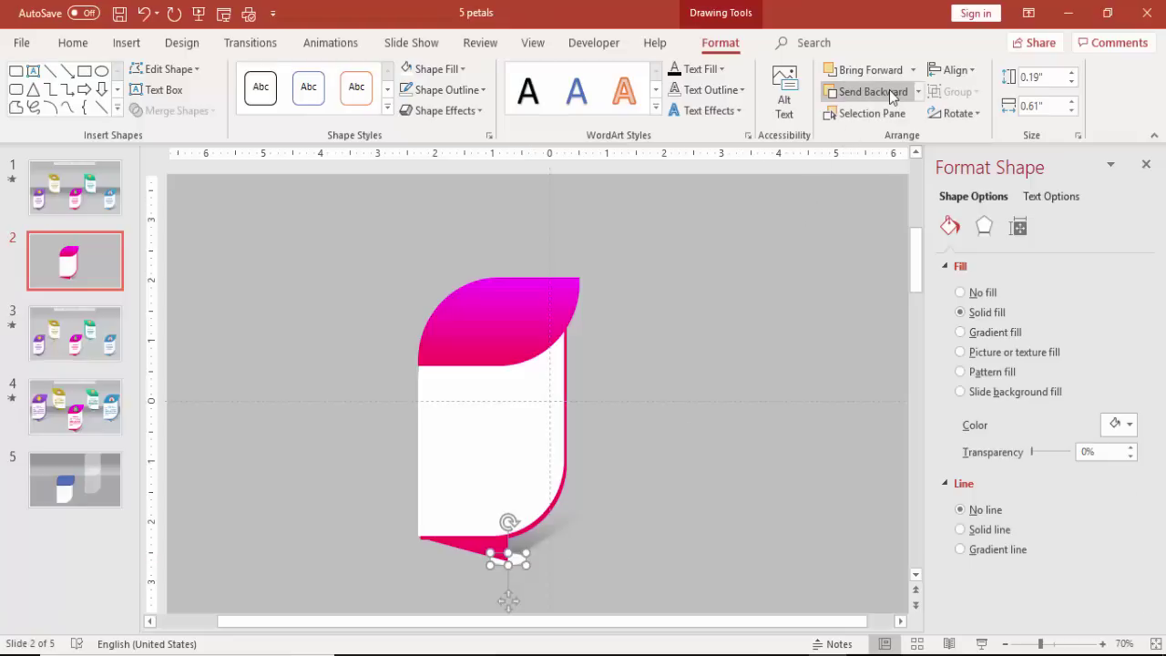
{"action": "left_click", "coordinate": [891, 95]}
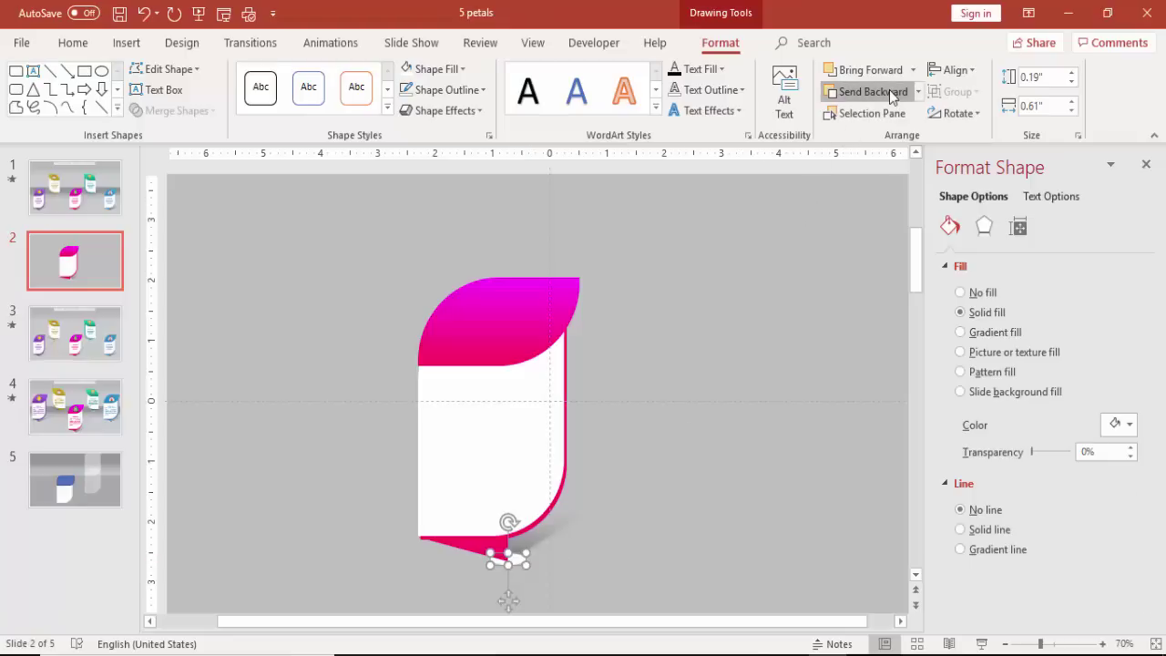
{"action": "left_click", "coordinate": [788, 471]}
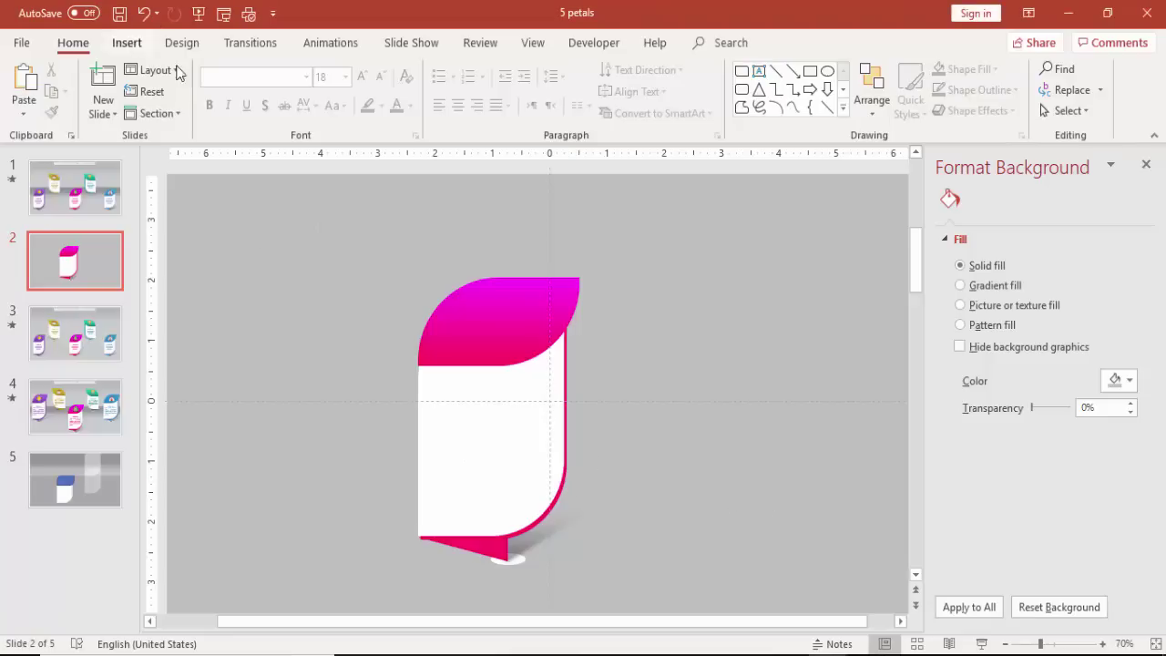
Step: Draw a text box on the petal's white body and type 'Type your text here'
{"action": "left_click", "coordinate": [127, 43]}
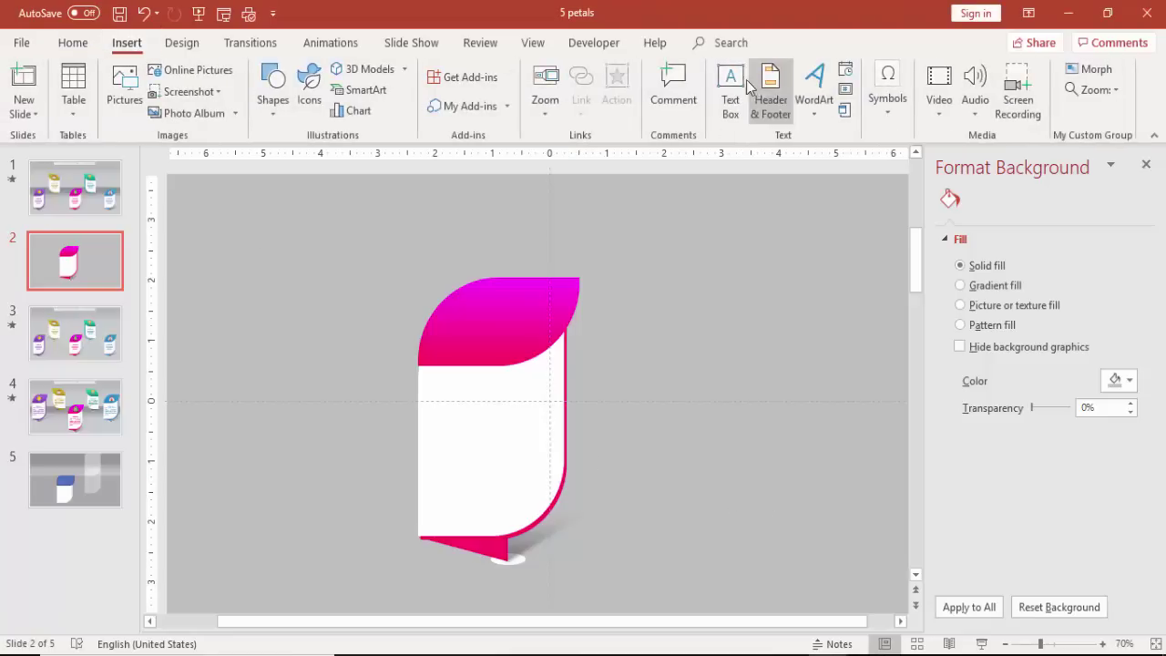
{"action": "left_click", "coordinate": [730, 89]}
{"action": "left_click_drag", "start_coordinate": [480, 444], "coordinate": [539, 460]}
{"action": "type", "text": "Type your"}
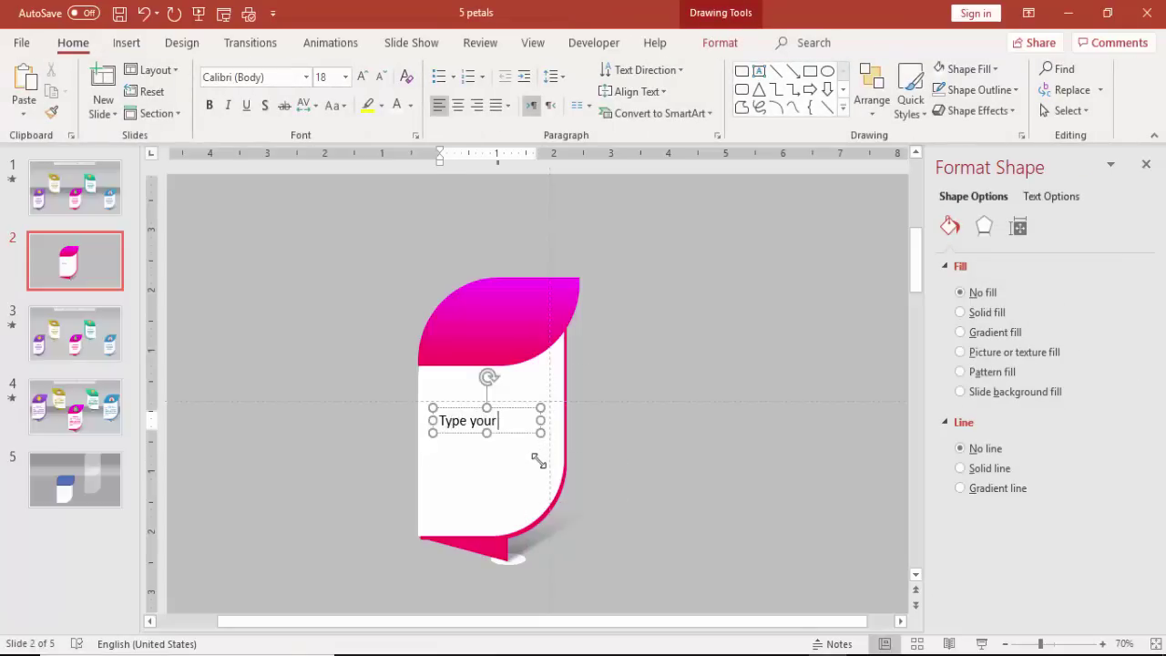
{"action": "type", "text": " text here"}
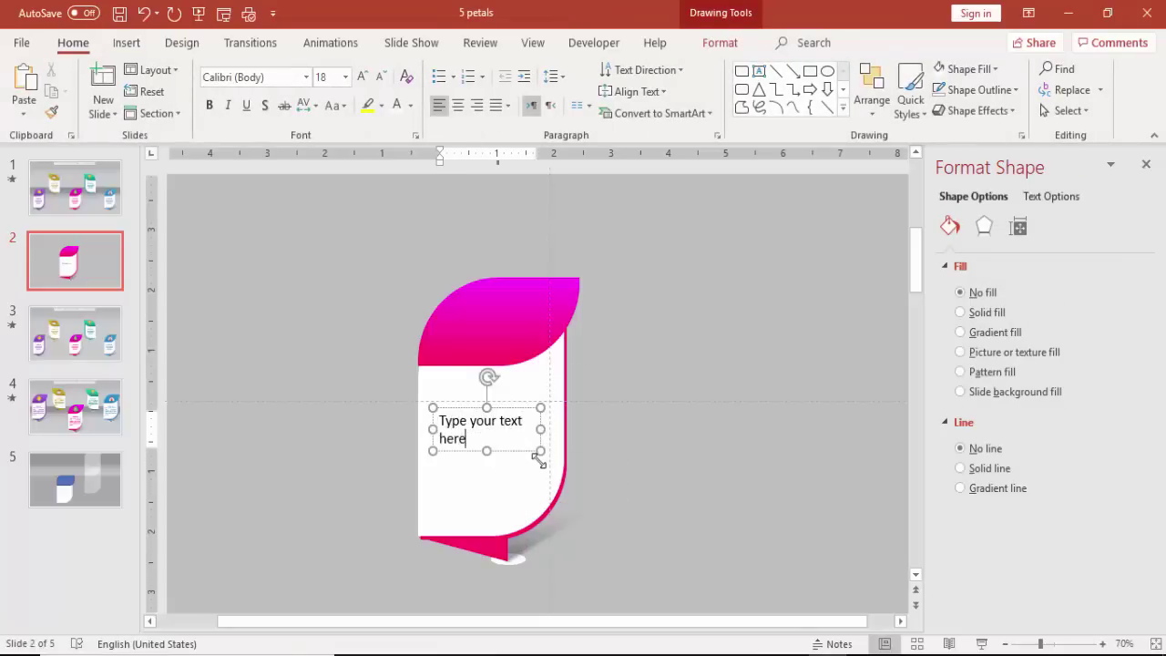
Step: Make the caption 14 pt pink-red and move it slightly lower on the card
{"action": "left_click", "coordinate": [504, 410]}
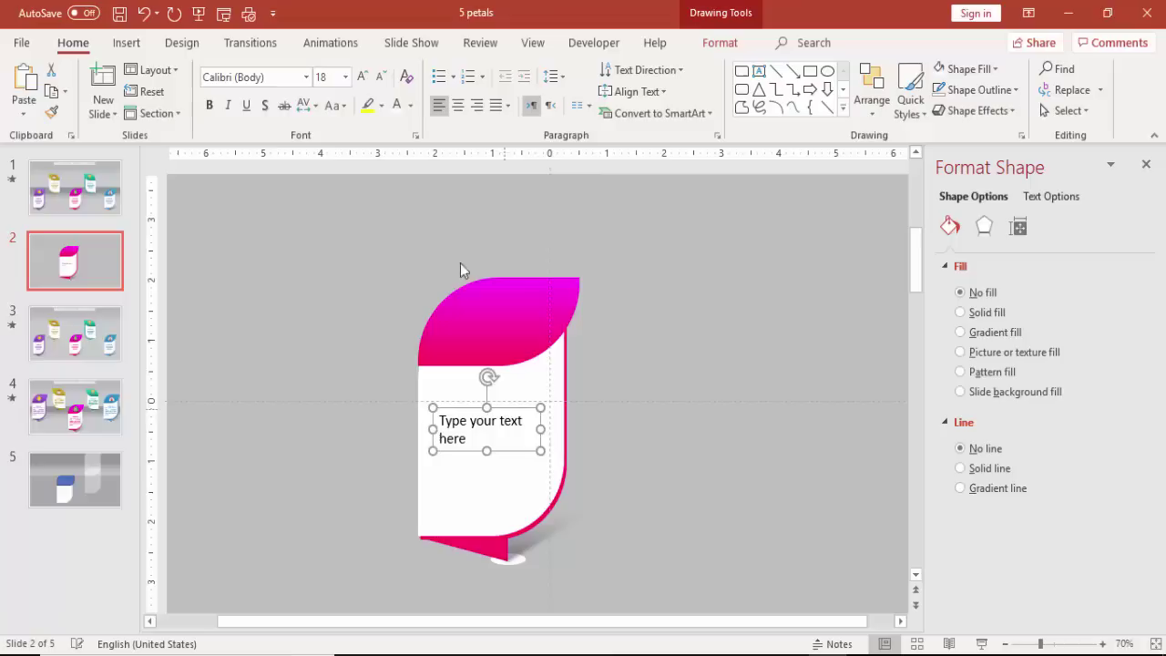
{"action": "left_click", "coordinate": [380, 77]}
{"action": "left_click", "coordinate": [380, 77]}
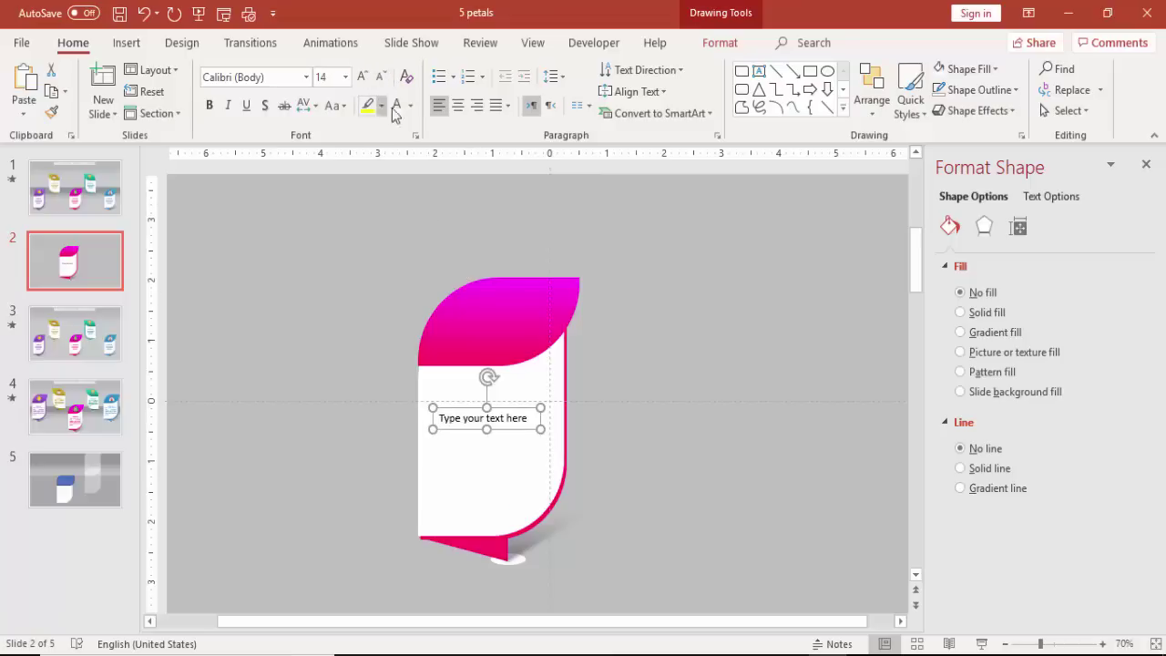
{"action": "left_click", "coordinate": [411, 106]}
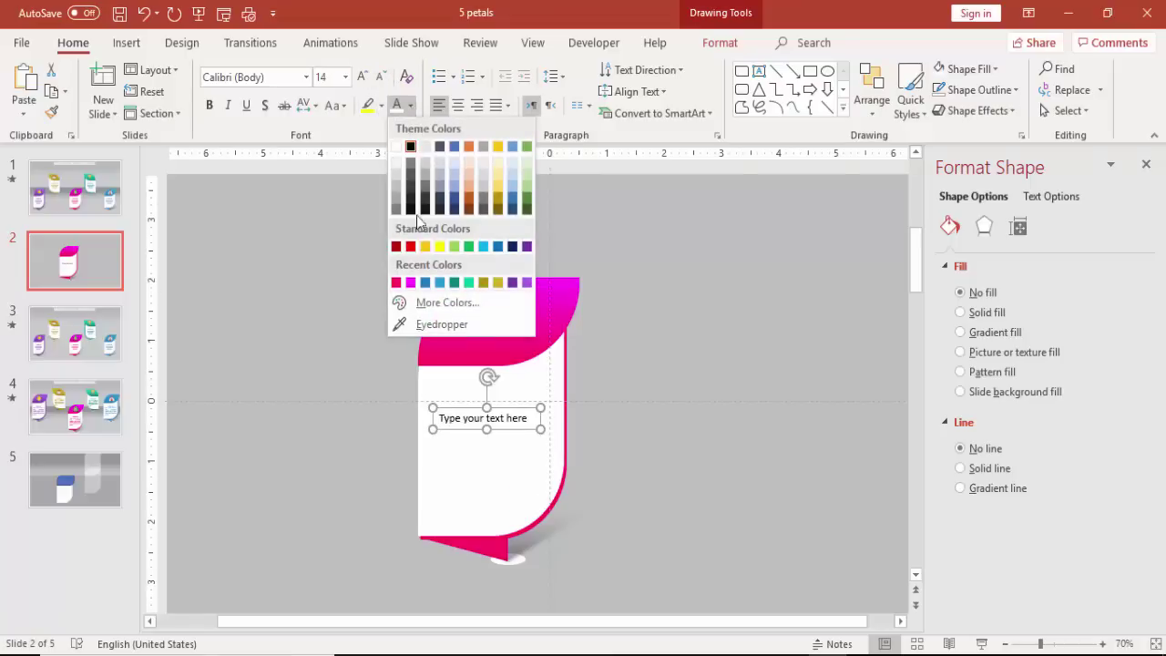
{"action": "left_click", "coordinate": [397, 284]}
{"action": "left_click_drag", "start_coordinate": [512, 412], "coordinate": [521, 423]}
{"action": "left_click_drag", "start_coordinate": [551, 623], "coordinate": [419, 621]}
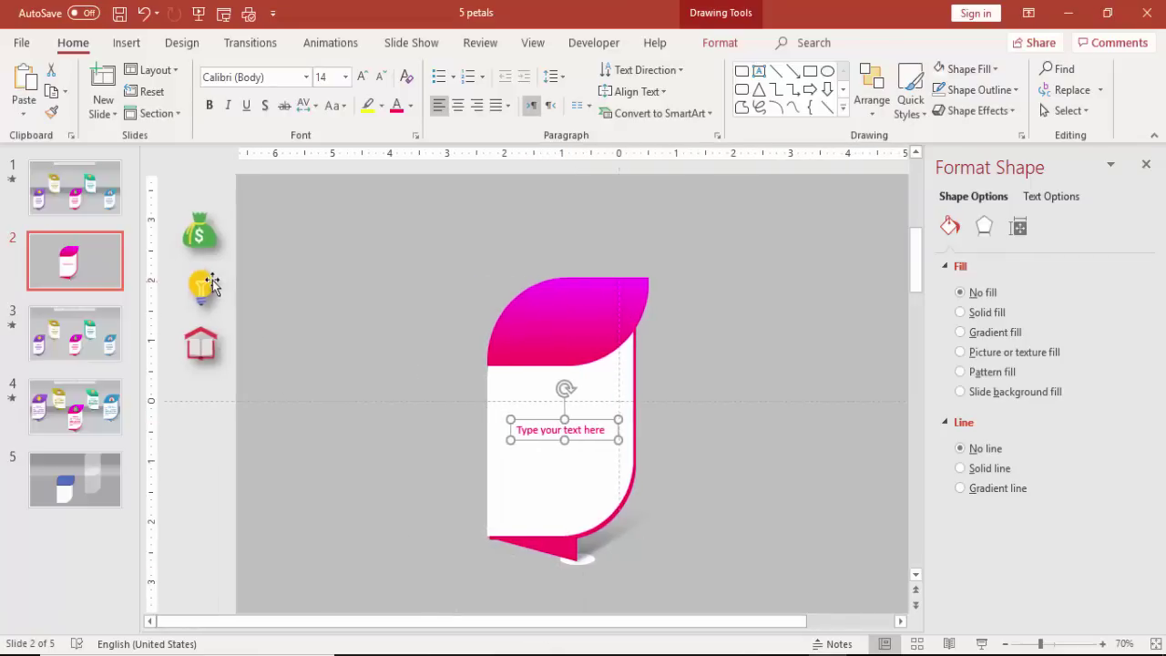
Step: Drag the green money-bag icon onto the pink top, zoom to 50%, and select all petal parts
{"action": "left_click", "coordinate": [201, 234]}
{"action": "left_click_drag", "start_coordinate": [200, 235], "coordinate": [565, 325]}
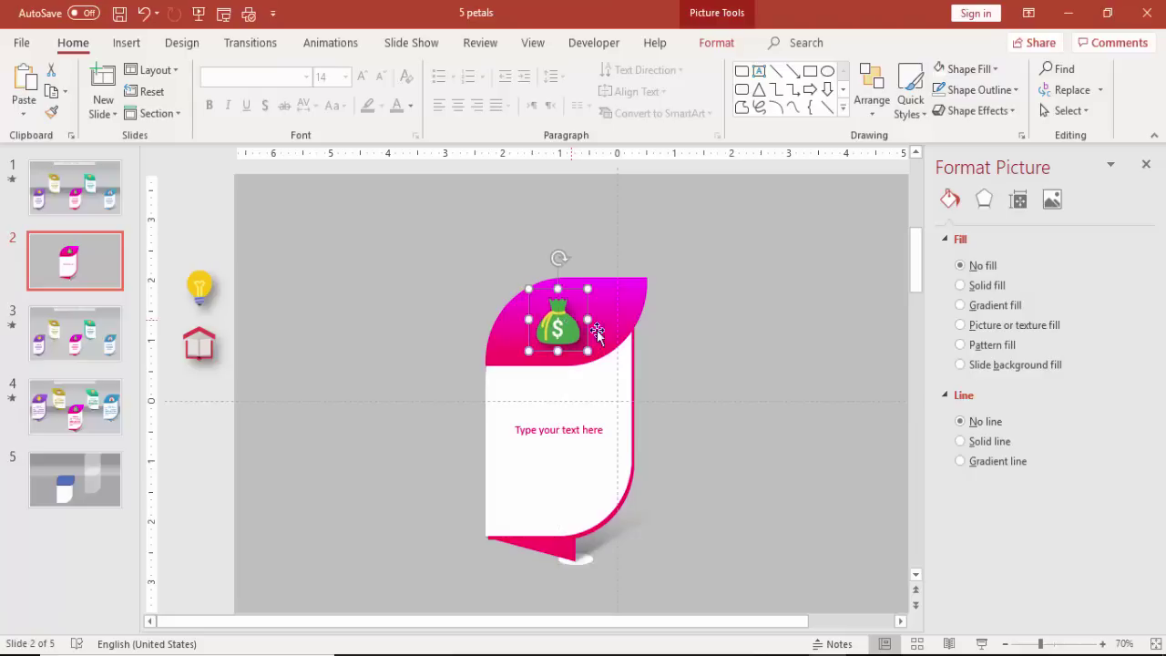
{"action": "left_click", "coordinate": [1006, 644]}
{"action": "left_click", "coordinate": [1005, 644]}
{"action": "left_click_drag", "start_coordinate": [352, 211], "coordinate": [775, 581]}
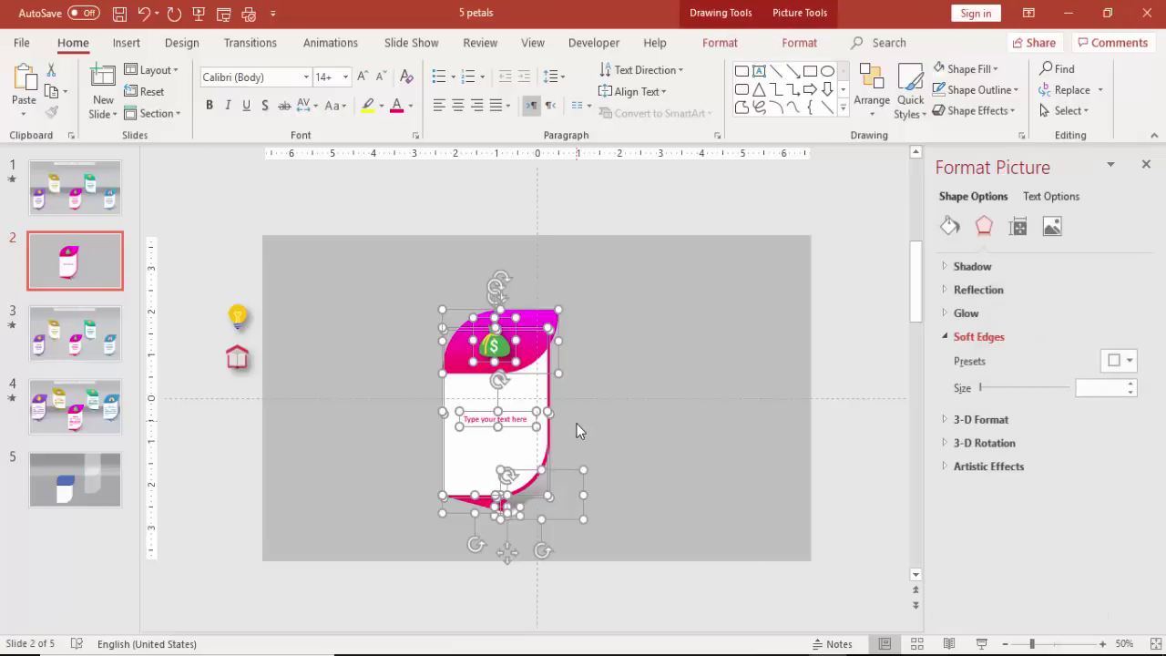
Step: Group the petal's parts into one object, then shrink it and move it left
{"action": "right_click", "coordinate": [548, 377]}
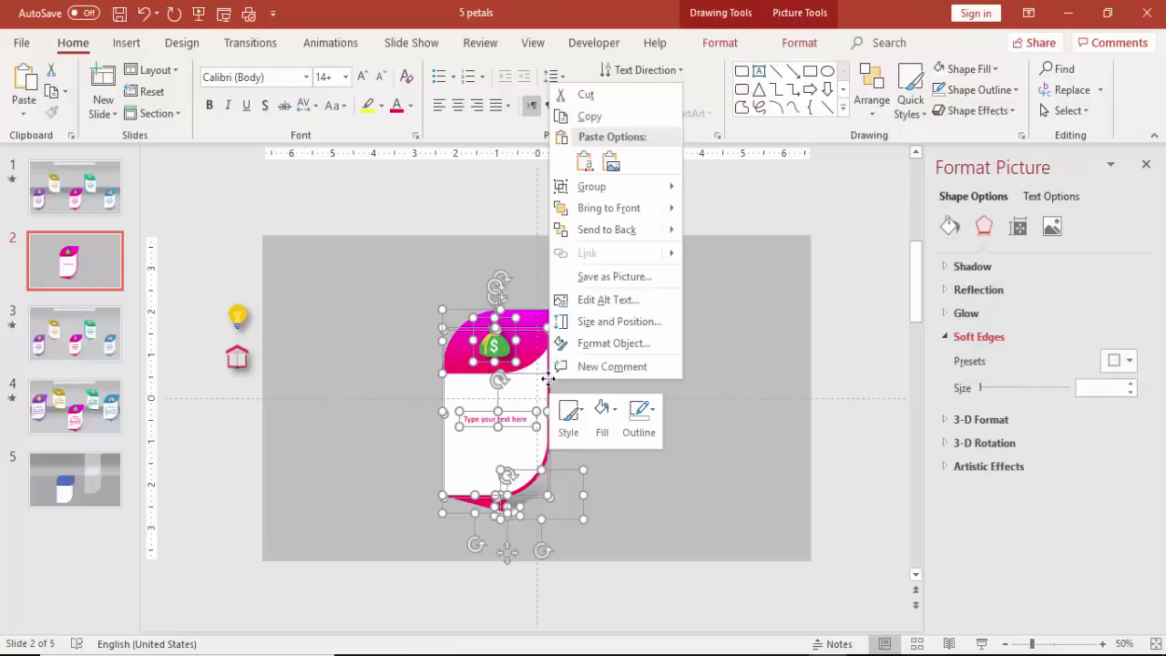
{"action": "mouse_move", "coordinate": [663, 192]}
{"action": "left_click", "coordinate": [719, 189]}
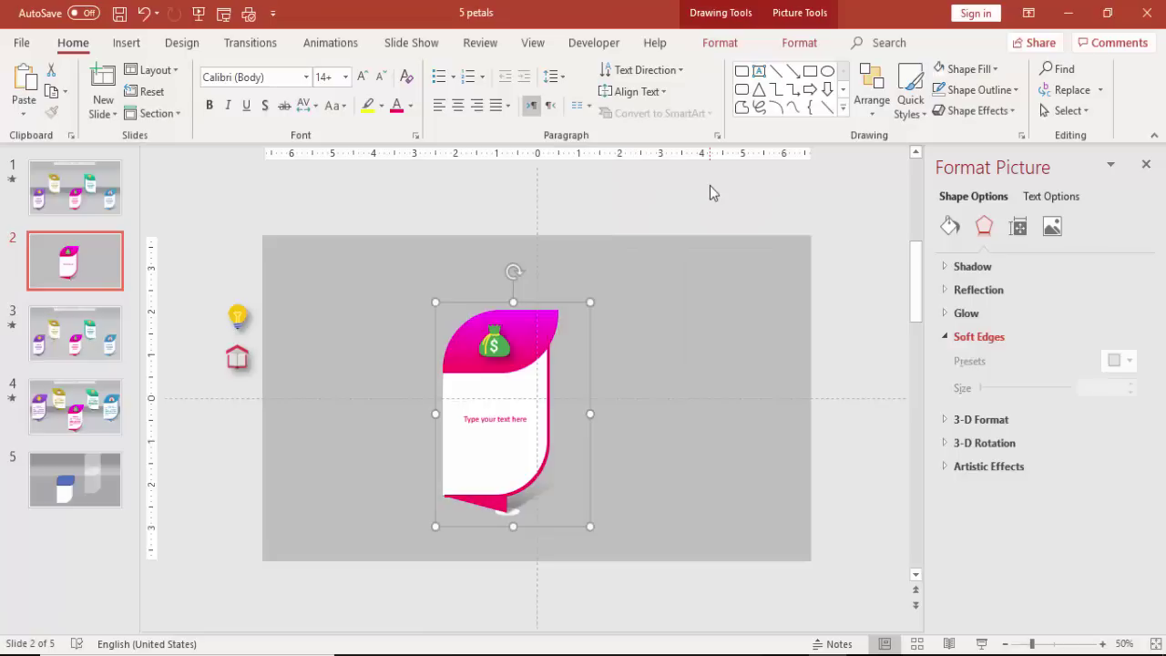
{"action": "left_click_drag", "start_coordinate": [541, 354], "coordinate": [488, 353]}
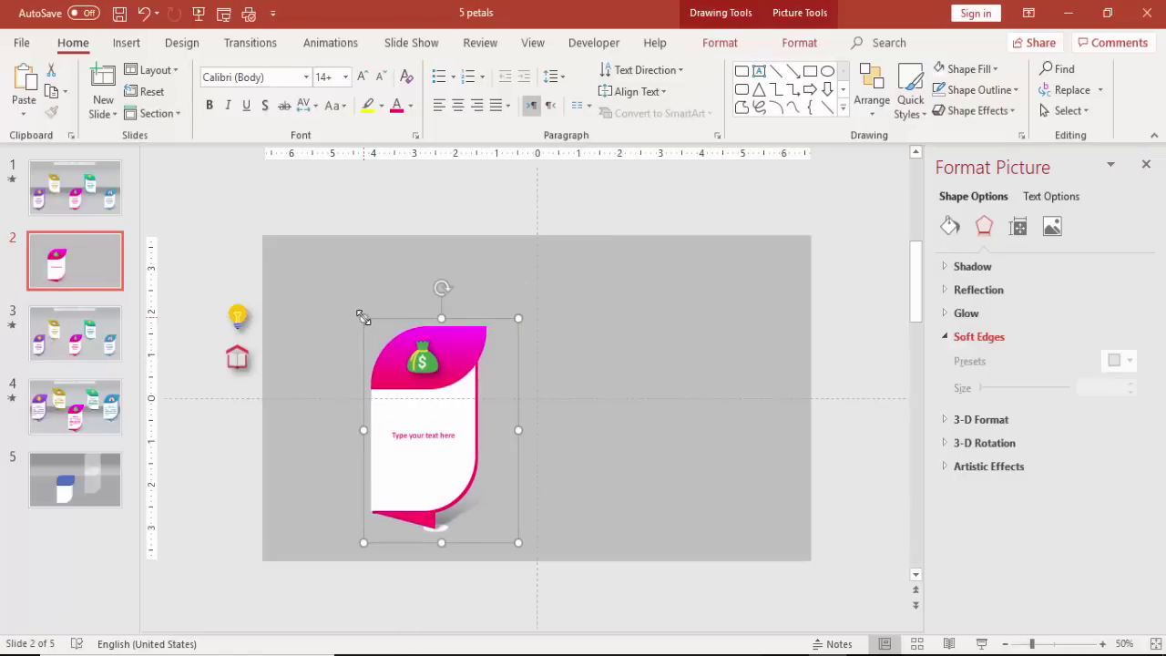
{"action": "left_click_drag", "start_coordinate": [362, 317], "coordinate": [410, 369]}
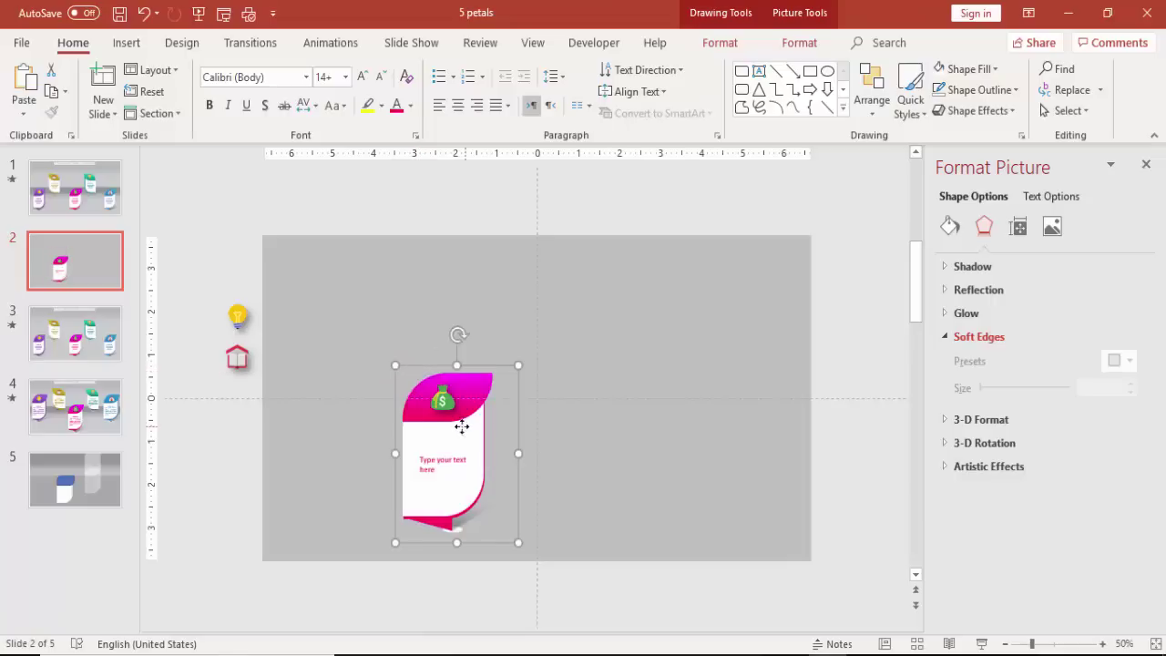
{"action": "left_click_drag", "start_coordinate": [461, 424], "coordinate": [497, 349]}
Step: Flip the copied petal horizontally and duplicate with Ctrl+D until five petals sit high and low
{"action": "left_click", "coordinate": [802, 42]}
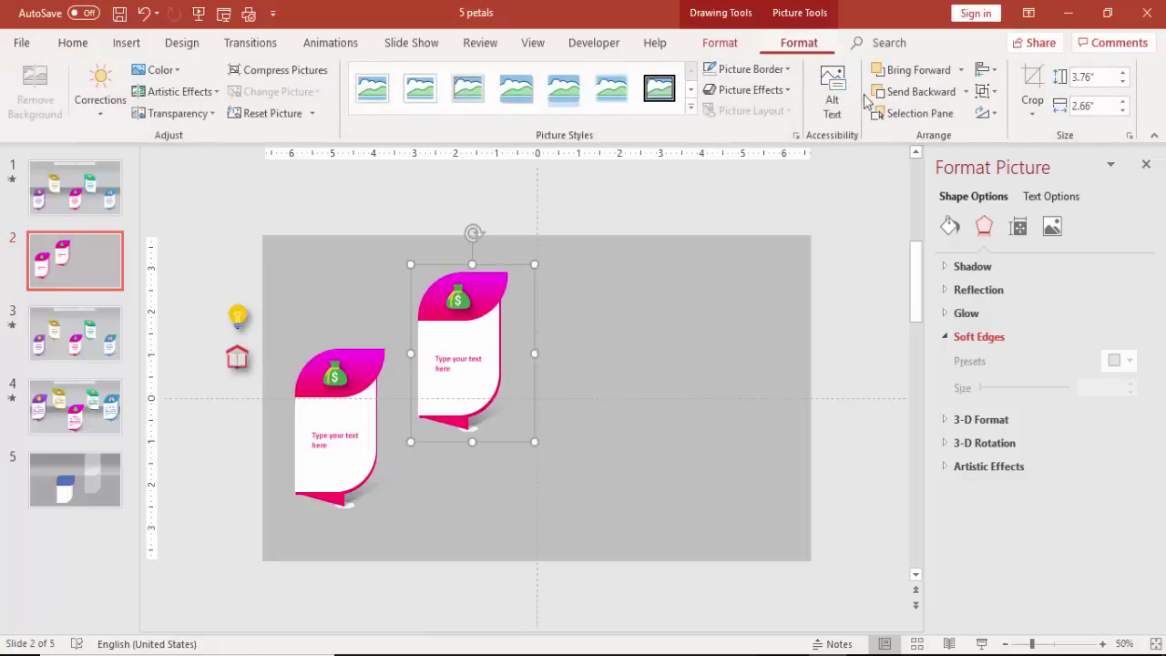
{"action": "left_click", "coordinate": [983, 113]}
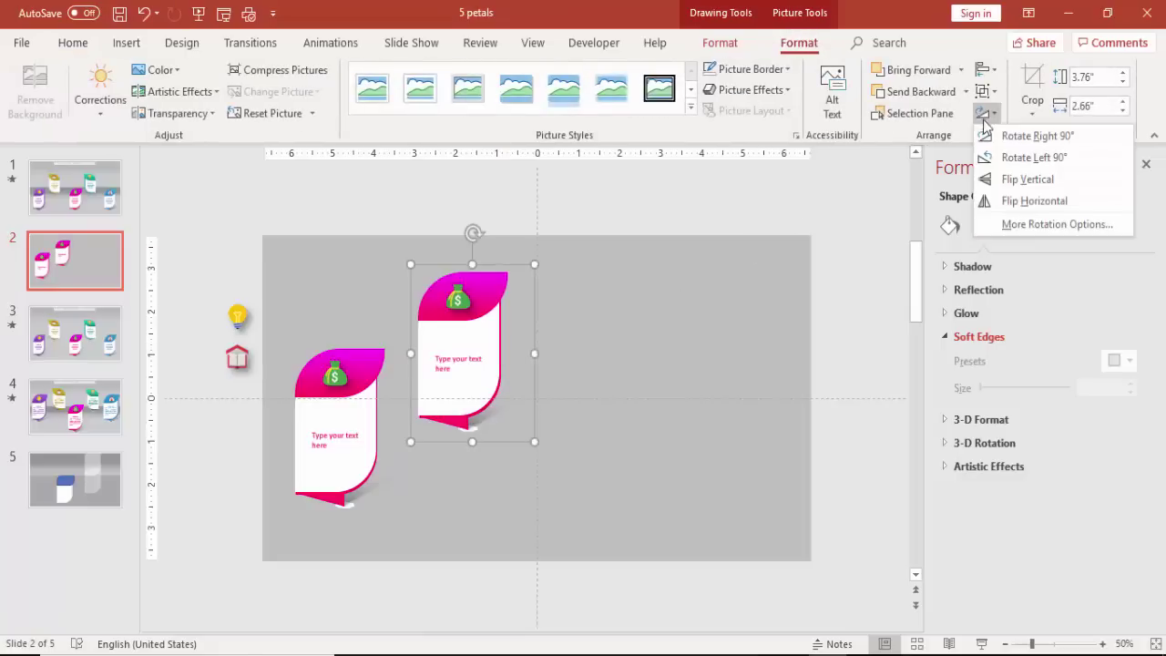
{"action": "left_click", "coordinate": [1022, 201]}
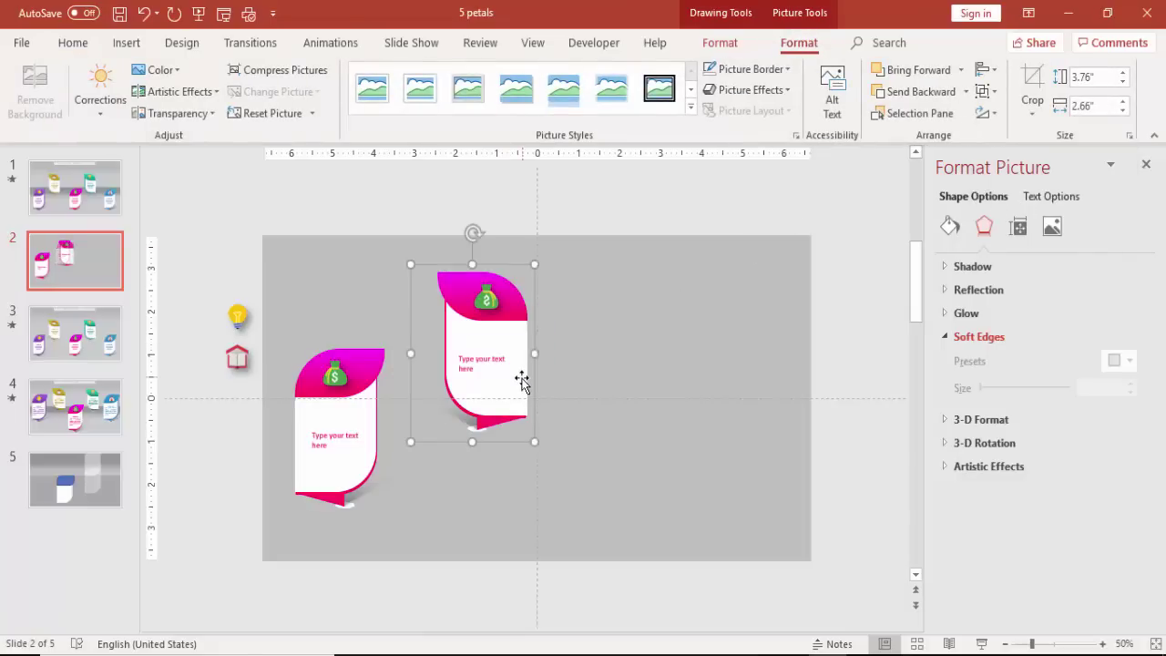
{"action": "left_click_drag", "start_coordinate": [506, 372], "coordinate": [500, 361]}
{"action": "key", "text": "ctrl+d"}
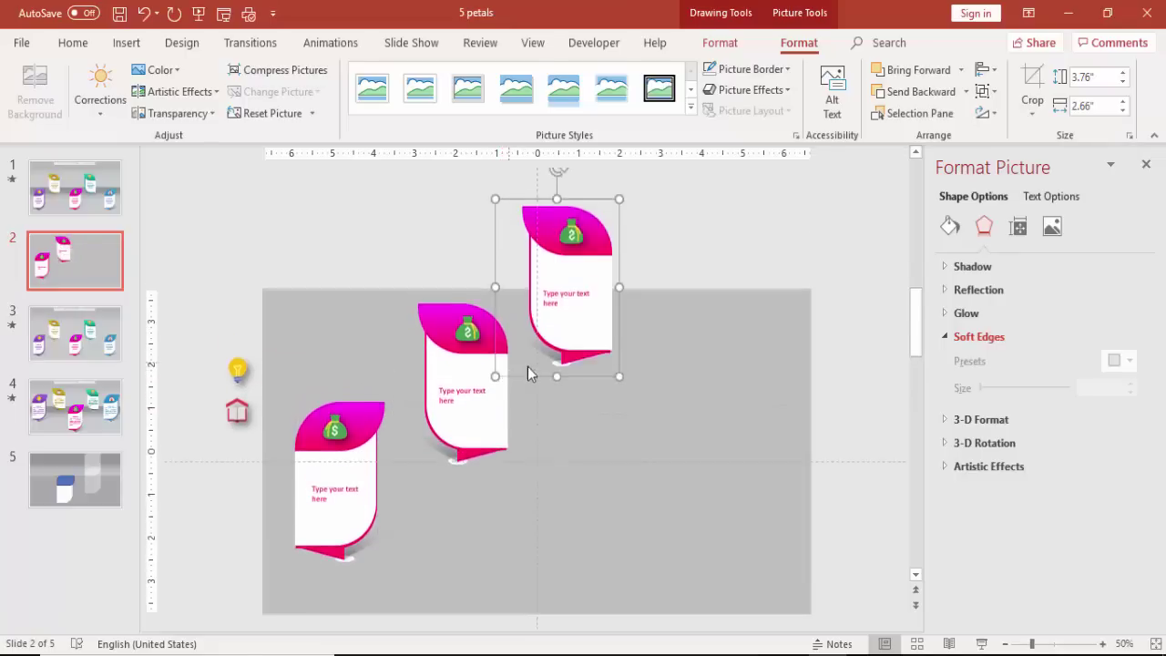
{"action": "left_click_drag", "start_coordinate": [593, 338], "coordinate": [593, 504]}
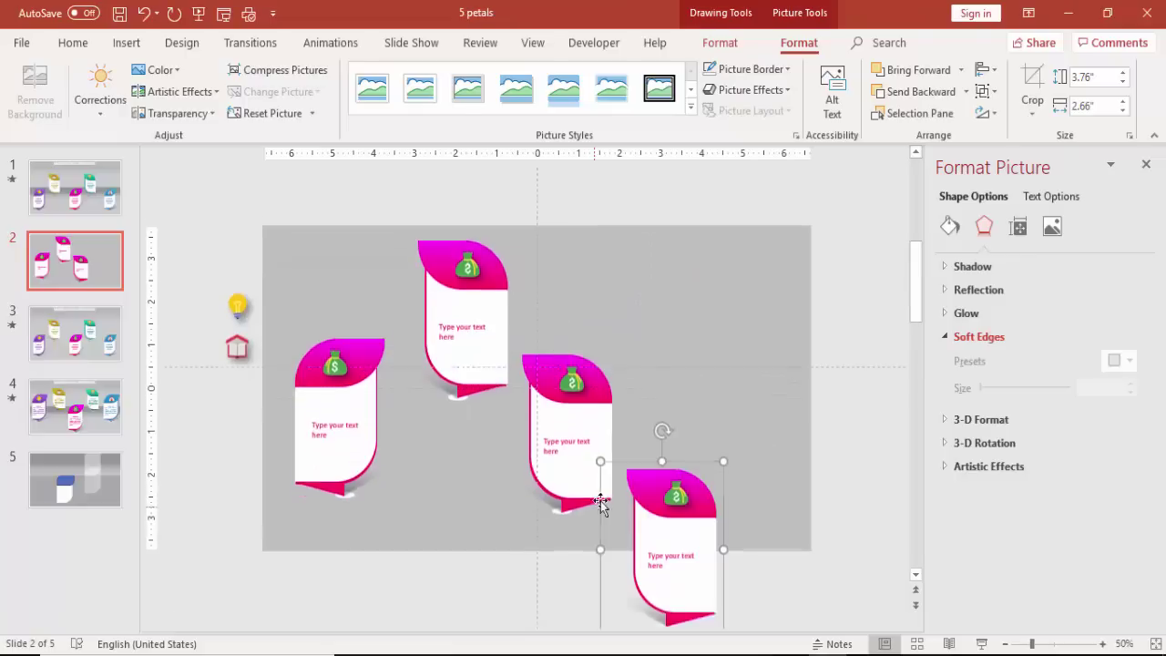
{"action": "left_click_drag", "start_coordinate": [690, 515], "coordinate": [682, 300]}
{"action": "key", "text": "ctrl+d"}
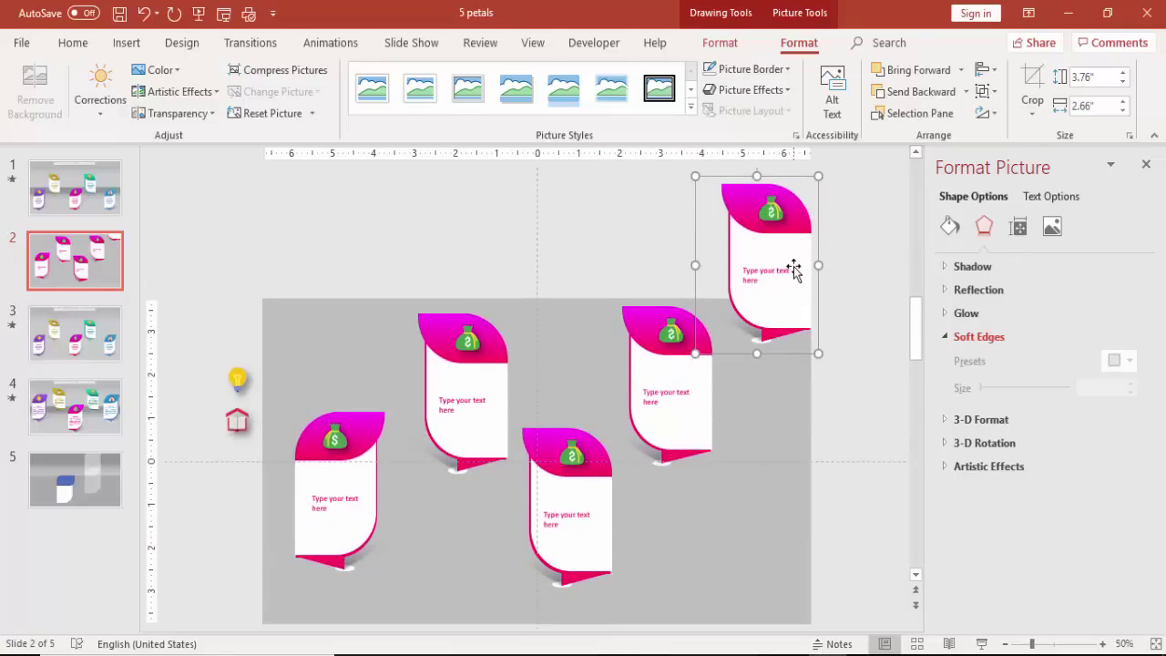
{"action": "left_click_drag", "start_coordinate": [793, 266], "coordinate": [779, 507]}
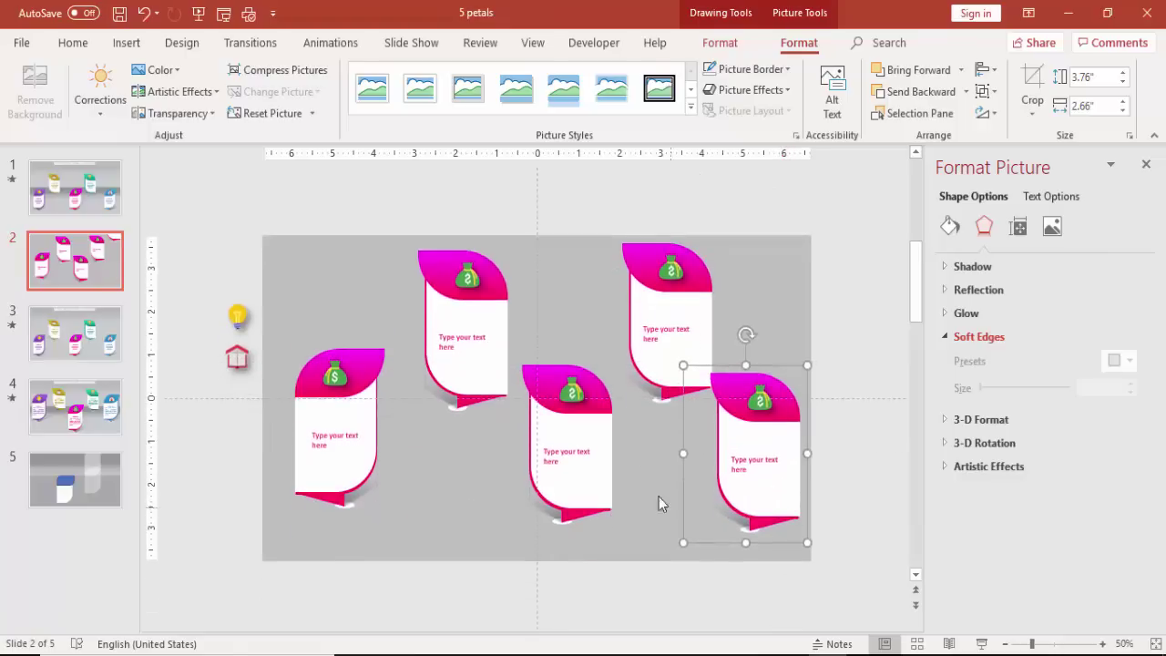
Step: Flip the right and middle-bottom petals horizontally
{"action": "left_click", "coordinate": [608, 446], "text": "shift"}
{"action": "left_click", "coordinate": [765, 347]}
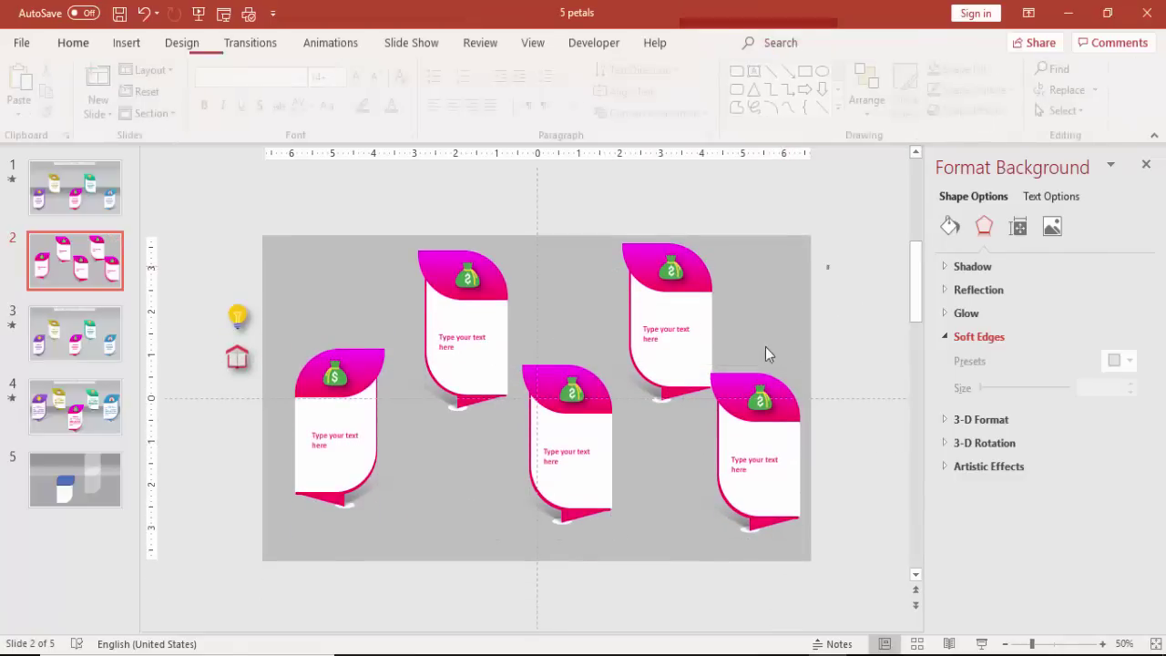
{"action": "left_click", "coordinate": [791, 401]}
{"action": "left_click", "coordinate": [983, 113]}
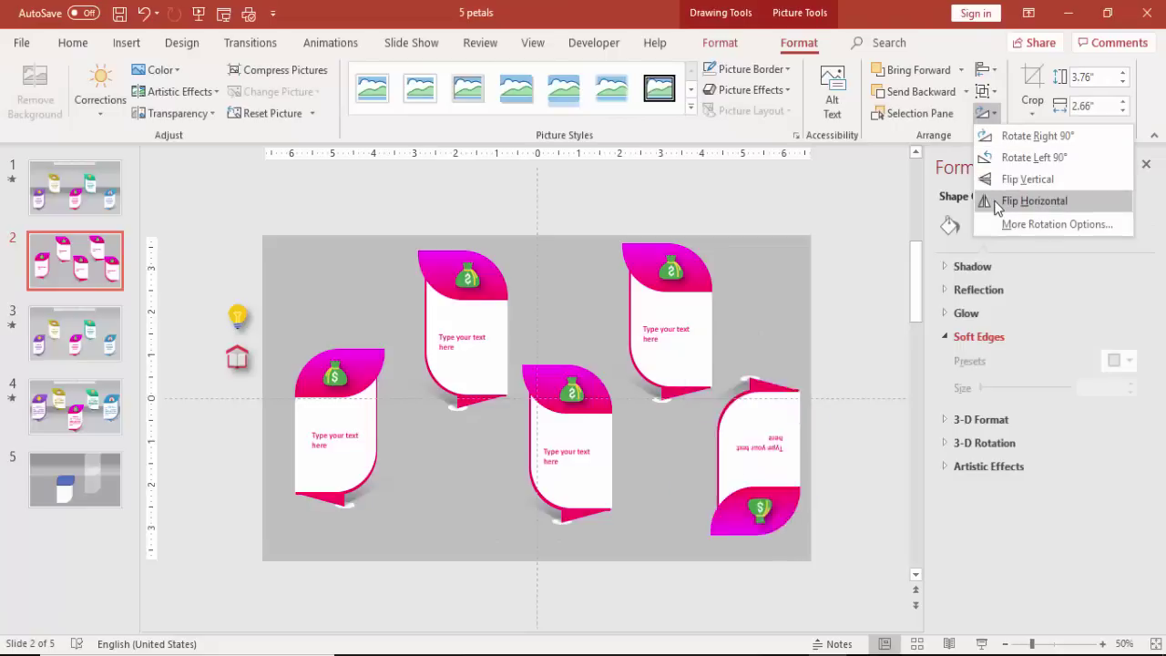
{"action": "left_click", "coordinate": [998, 201]}
{"action": "left_click", "coordinate": [597, 419]}
{"action": "left_click", "coordinate": [984, 113]}
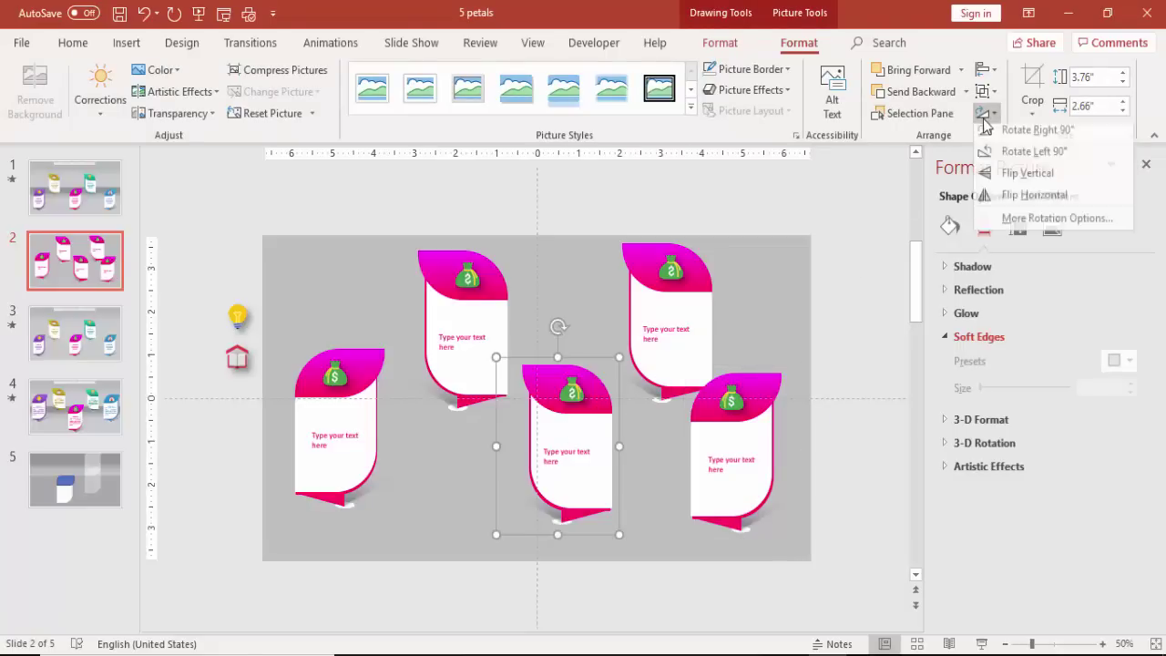
{"action": "left_click", "coordinate": [1001, 198]}
{"action": "left_click_drag", "start_coordinate": [577, 432], "coordinate": [570, 441]}
Step: Nudge the five petals into a staggered zigzag, two high and three low
{"action": "left_click_drag", "start_coordinate": [506, 330], "coordinate": [487, 323]}
{"action": "mouse_move", "coordinate": [701, 312]}
{"action": "left_mouse_down"}
{"action": "mouse_move", "coordinate": [666, 303]}
{"action": "mouse_move", "coordinate": [682, 317]}
{"action": "left_mouse_up"}
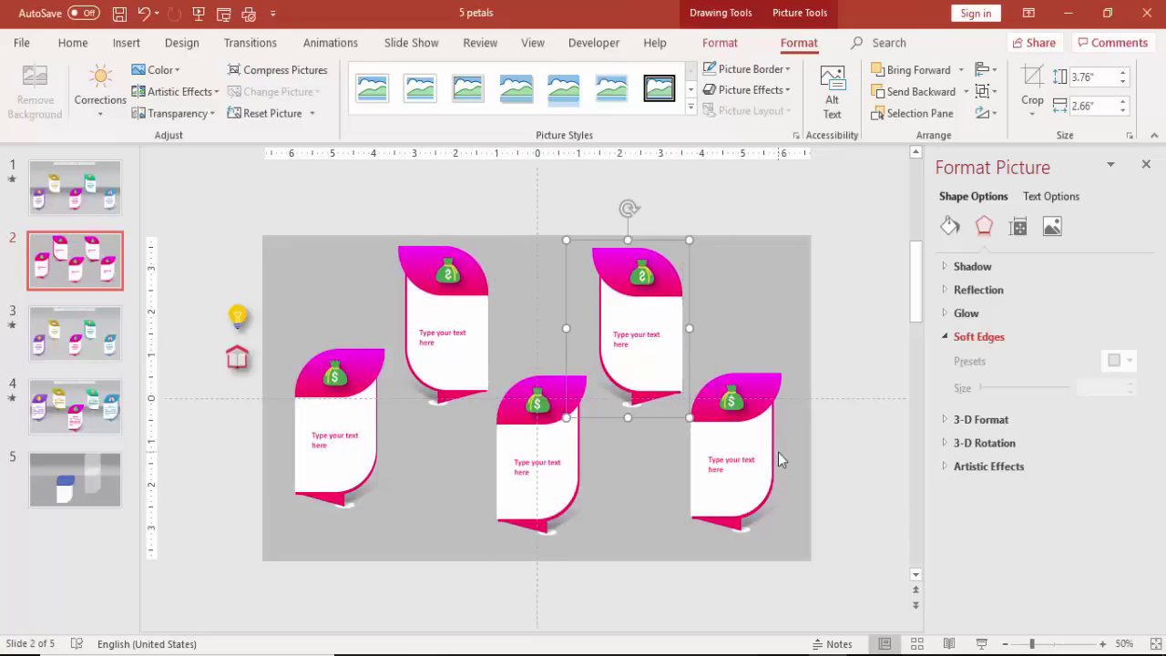
{"action": "left_click_drag", "start_coordinate": [373, 407], "coordinate": [360, 430]}
{"action": "left_click_drag", "start_coordinate": [572, 448], "coordinate": [578, 450]}
{"action": "left_click", "coordinate": [764, 437]}
{"action": "mouse_move", "coordinate": [764, 437]}
{"action": "left_mouse_down"}
{"action": "mouse_move", "coordinate": [773, 432]}
{"action": "mouse_move", "coordinate": [755, 441]}
{"action": "left_mouse_up"}
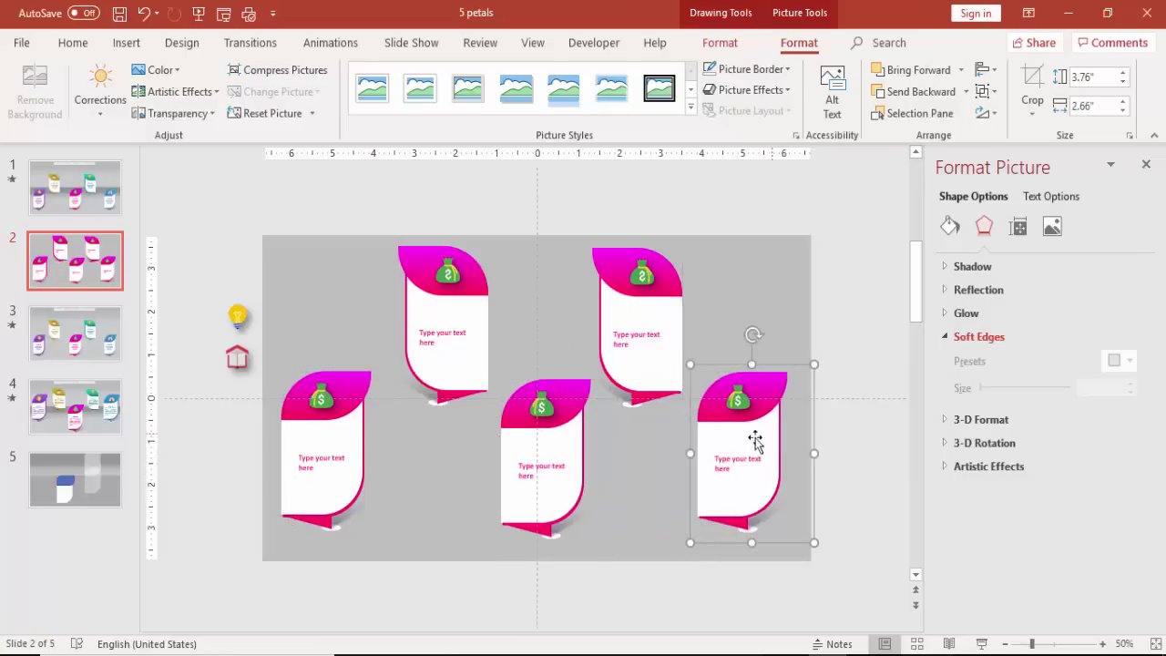
Step: Ungroup the upper-left petal and set both gradient stops of its top to teal
{"action": "left_click", "coordinate": [464, 277]}
{"action": "right_click", "coordinate": [476, 282]}
{"action": "mouse_move", "coordinate": [524, 385]}
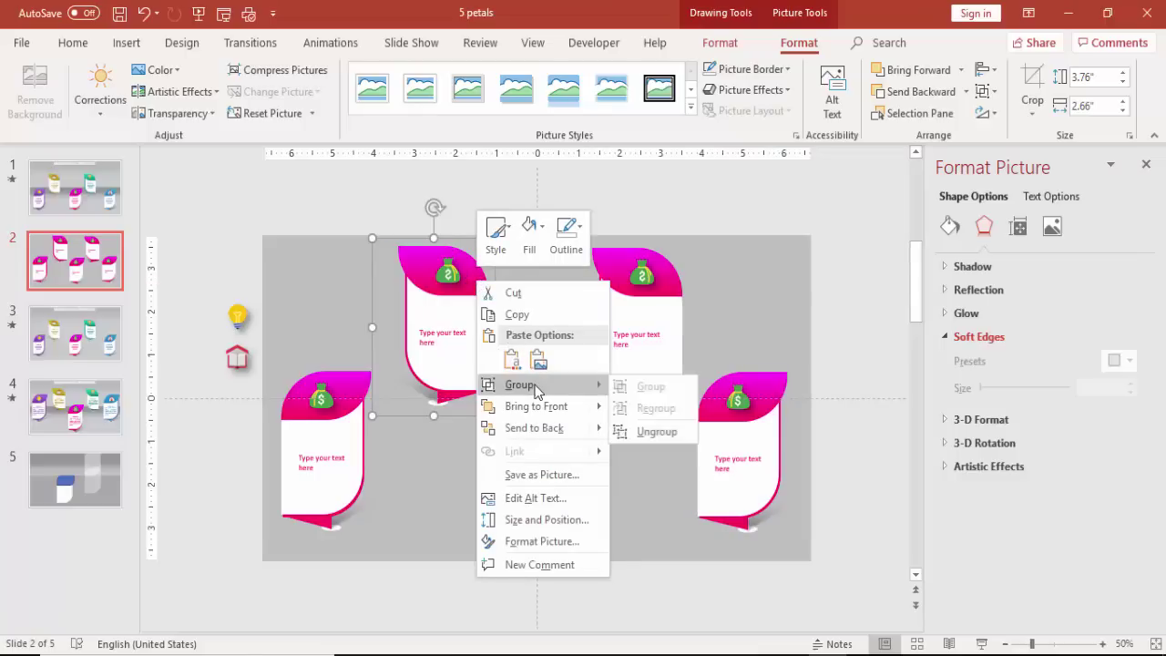
{"action": "left_click", "coordinate": [643, 430]}
{"action": "left_click", "coordinate": [820, 301]}
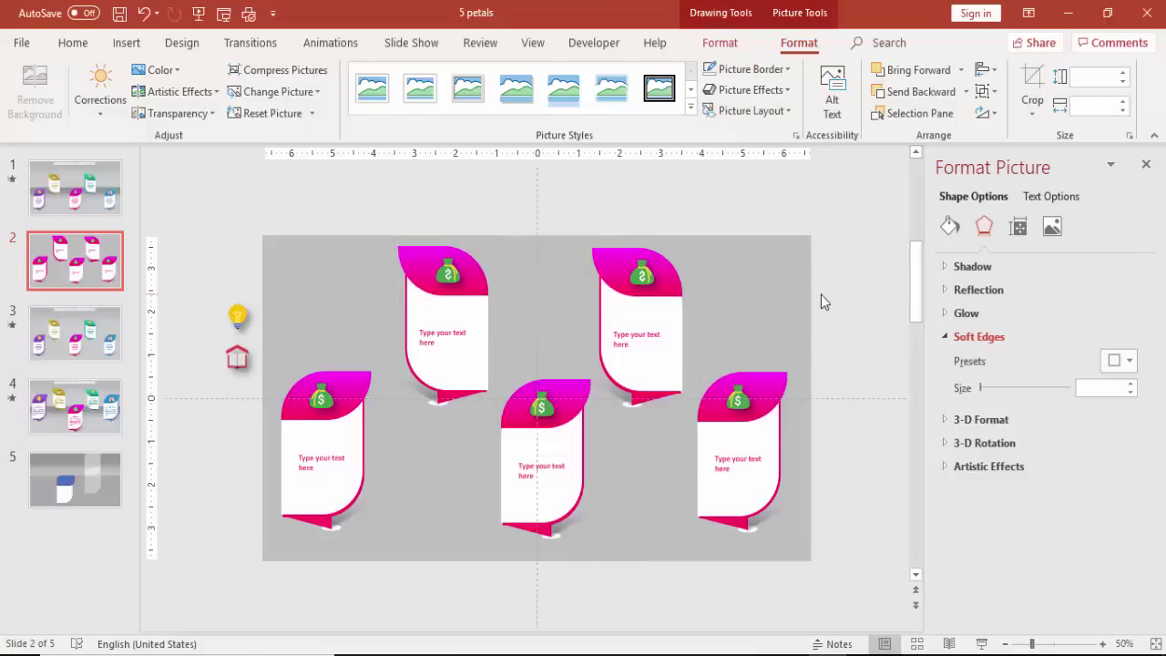
{"action": "left_click", "coordinate": [466, 272]}
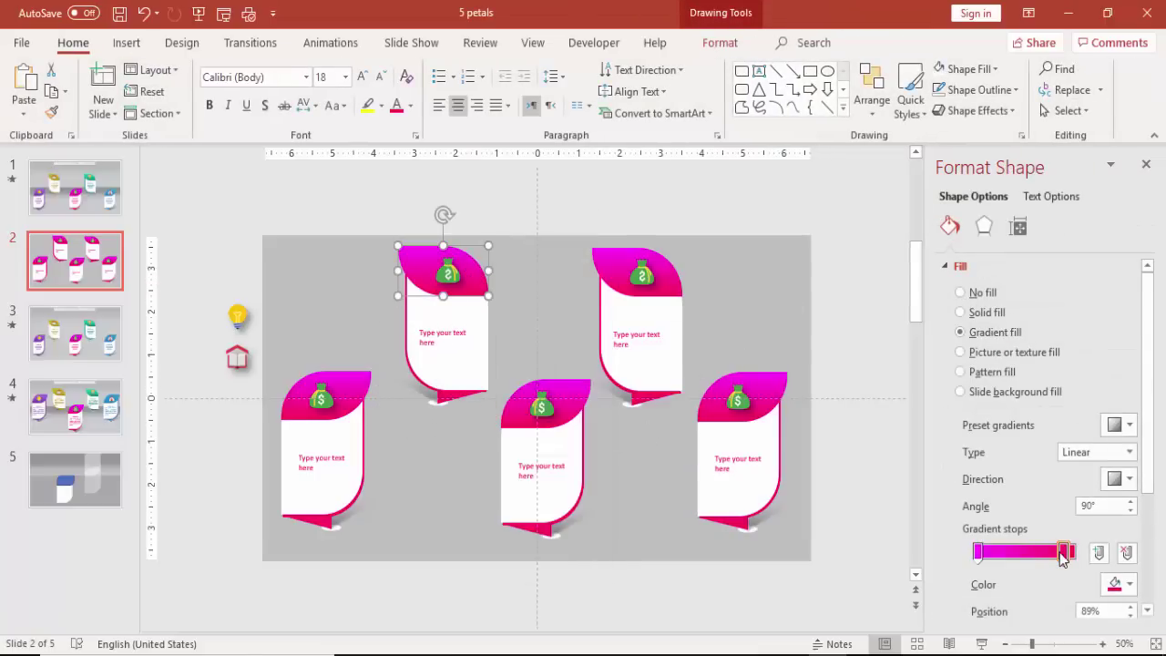
{"action": "left_click", "coordinate": [1120, 584]}
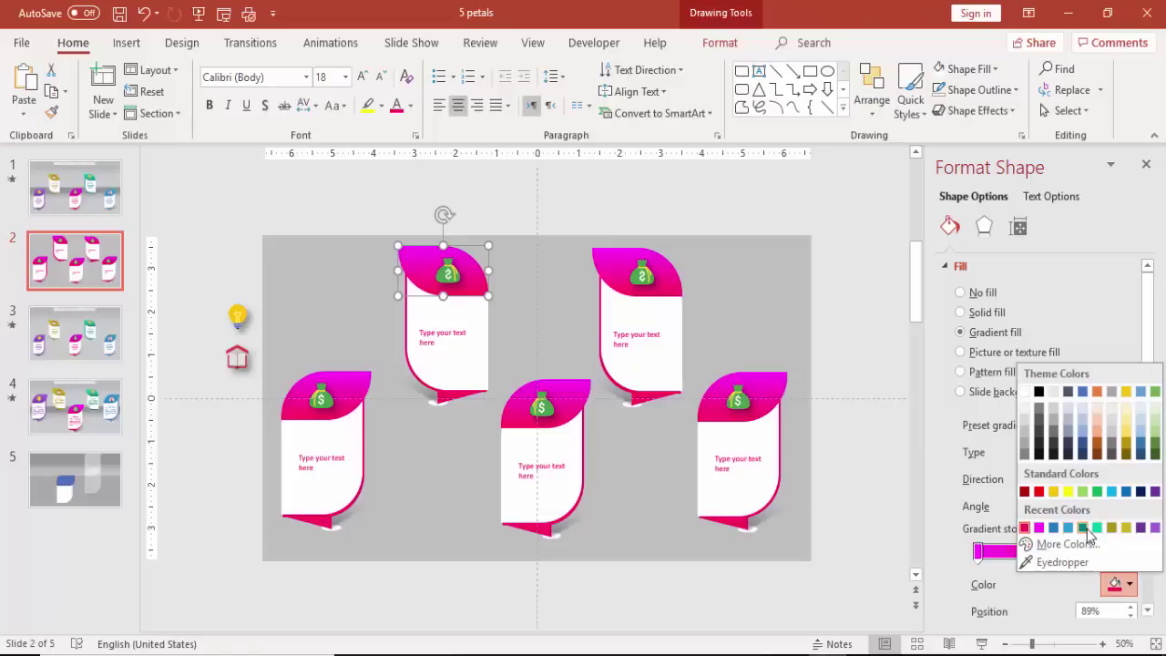
{"action": "left_click", "coordinate": [1083, 527]}
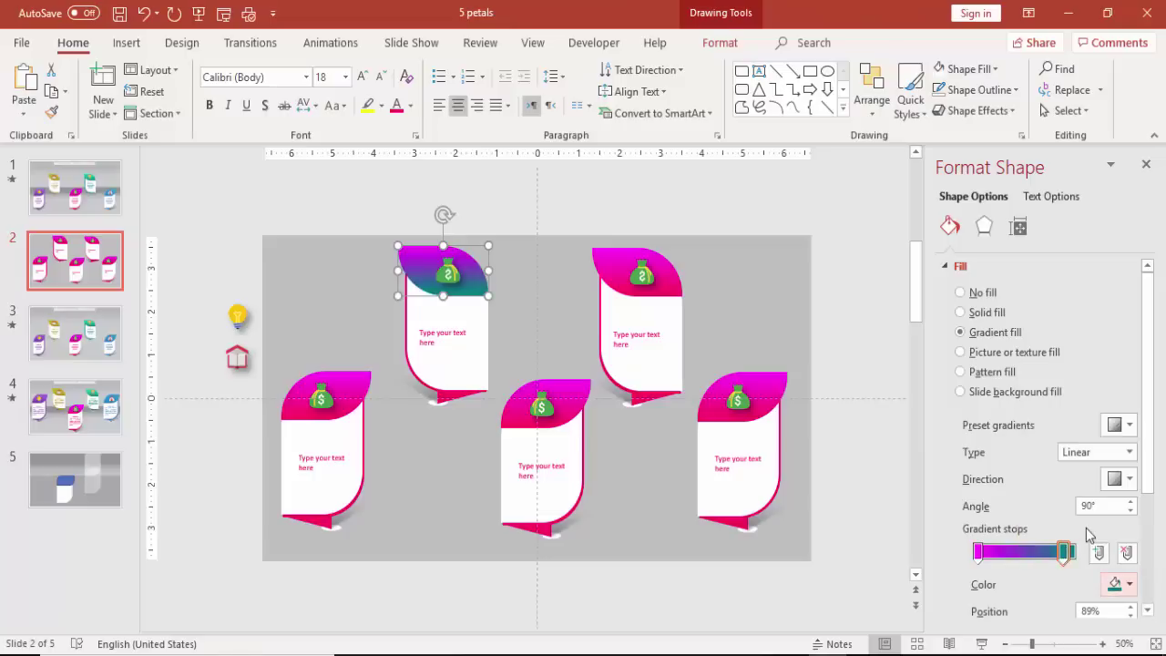
{"action": "left_click", "coordinate": [979, 552]}
{"action": "left_click", "coordinate": [1120, 584]}
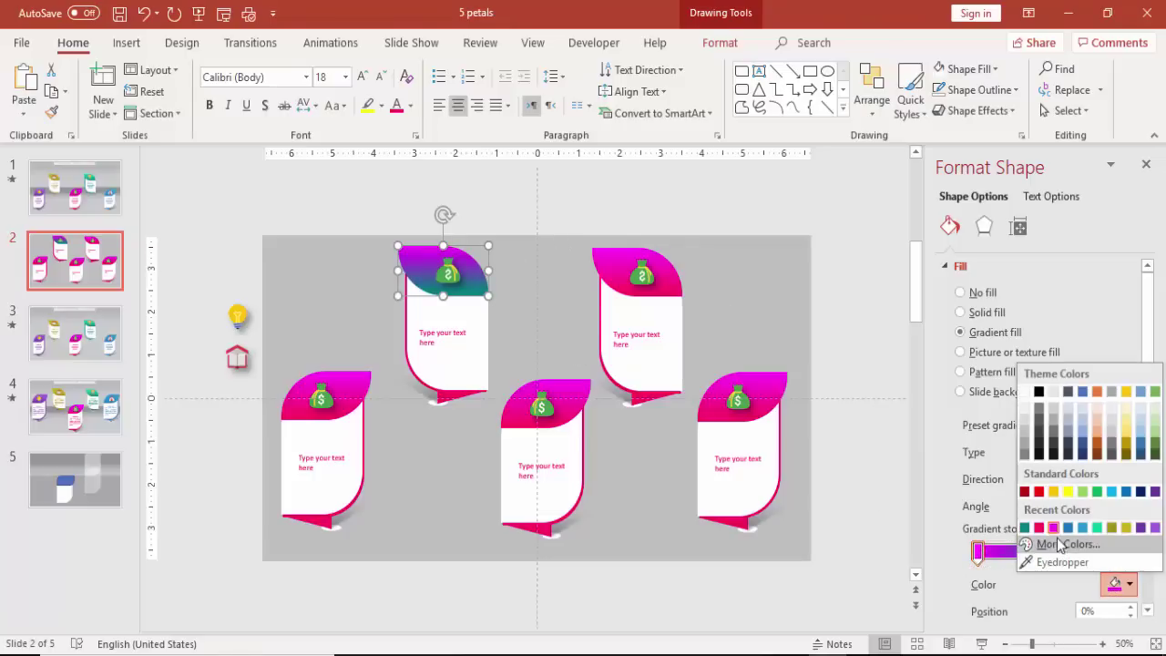
{"action": "left_click", "coordinate": [1082, 528]}
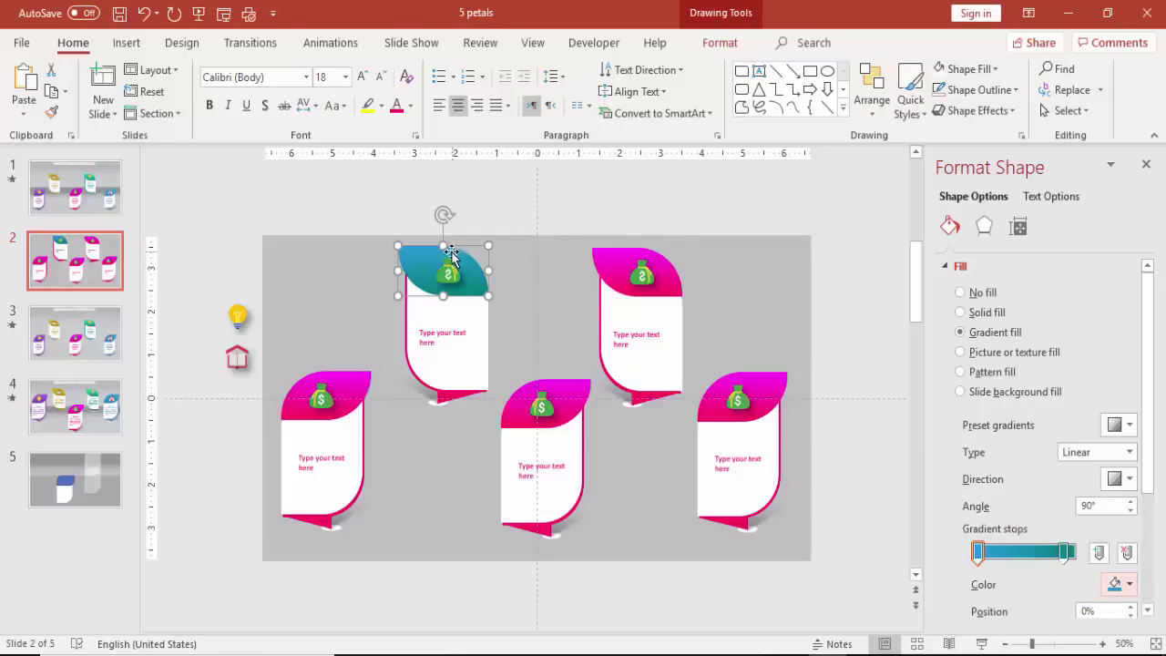
Step: Replace the money-bag icon with the lightbulb icon on the teal petal top
{"action": "left_click", "coordinate": [449, 260]}
{"action": "key", "text": "Delete"}
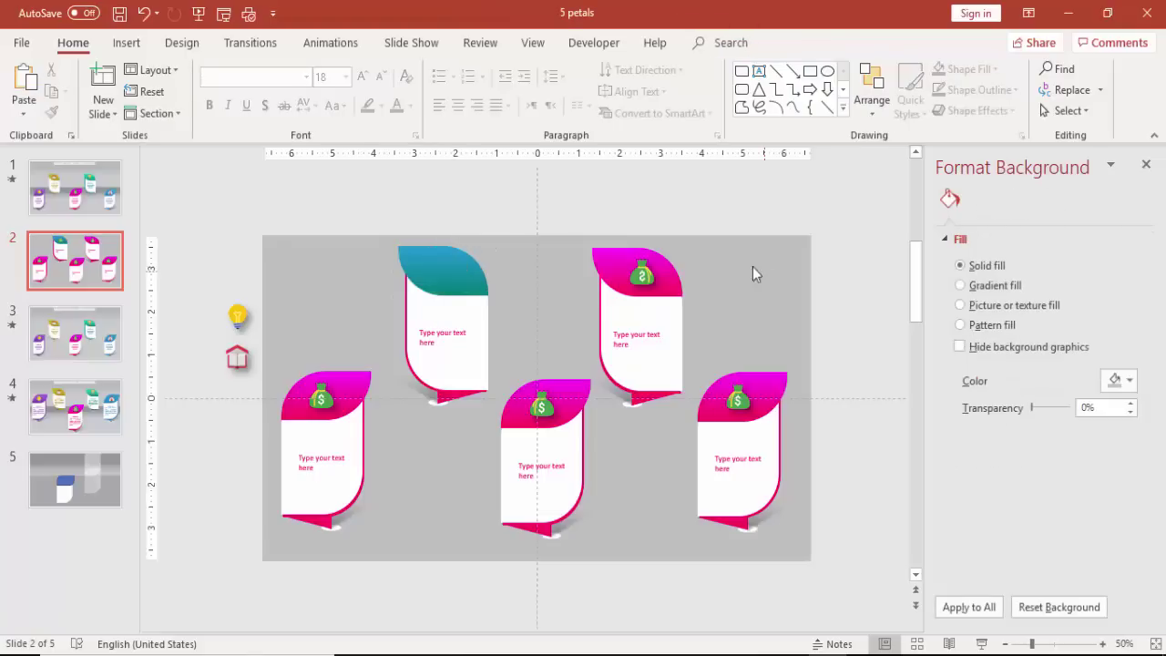
{"action": "left_click_drag", "start_coordinate": [234, 314], "coordinate": [442, 272]}
Step: Bring the lightbulb icon forward and recolour the petal's caption text teal
{"action": "left_click", "coordinate": [716, 43]}
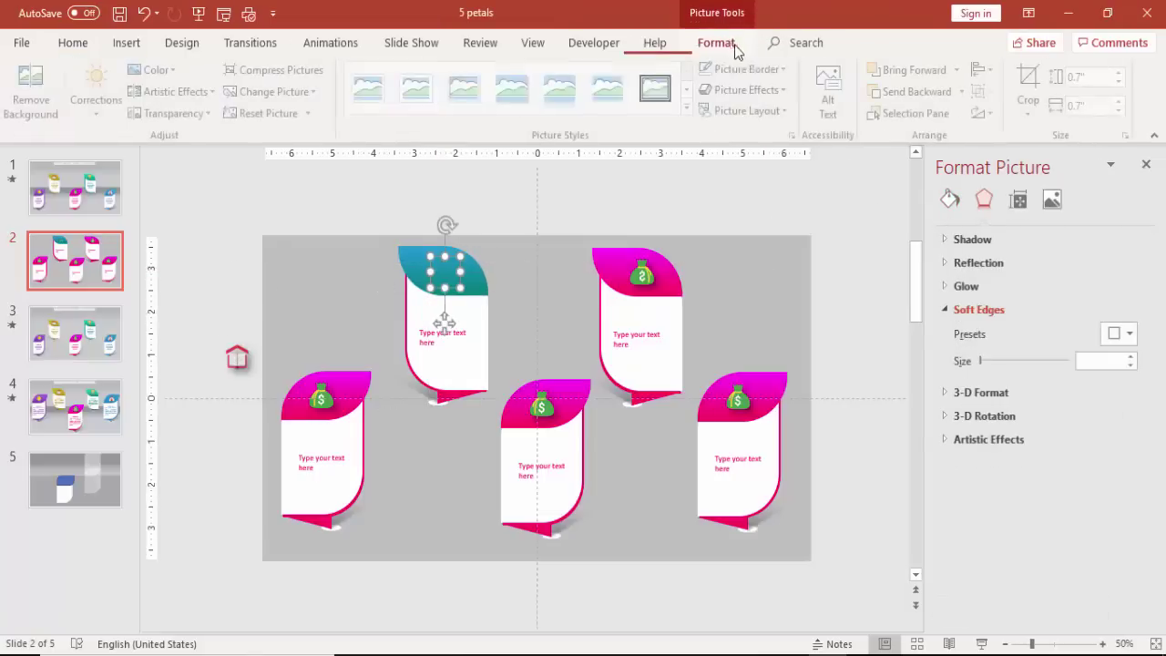
{"action": "left_click", "coordinate": [960, 69]}
{"action": "left_click", "coordinate": [950, 101]}
{"action": "left_click", "coordinate": [608, 186]}
{"action": "left_click", "coordinate": [460, 334]}
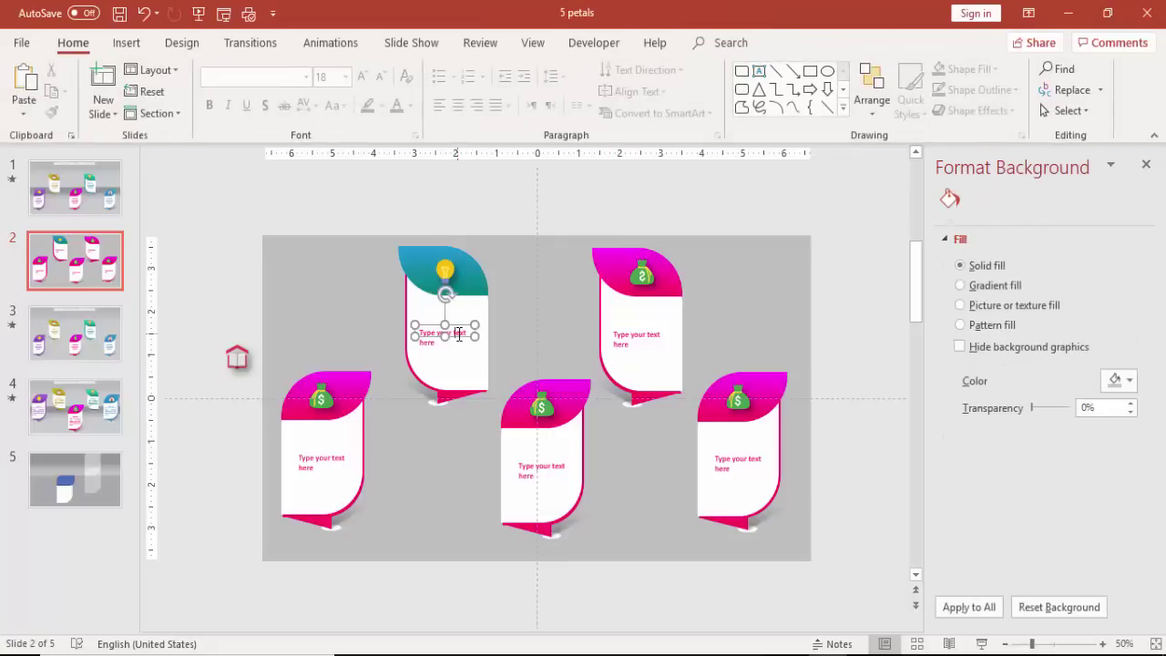
{"action": "left_click_drag", "start_coordinate": [463, 328], "coordinate": [458, 322]}
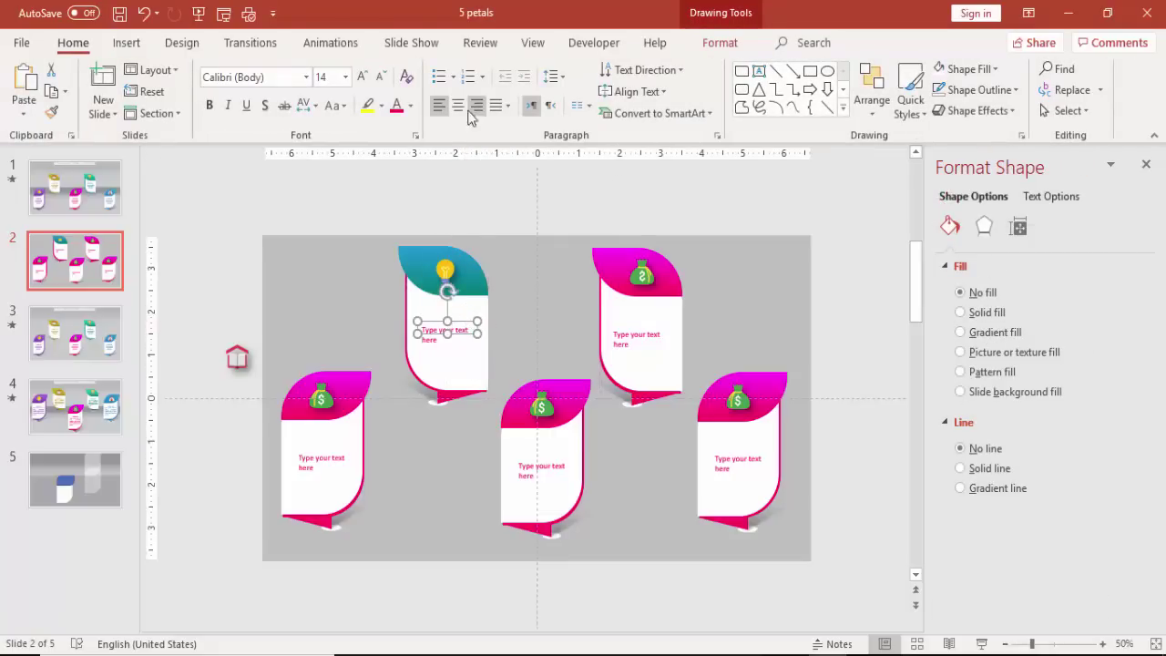
{"action": "left_click", "coordinate": [410, 105]}
{"action": "left_click", "coordinate": [410, 282]}
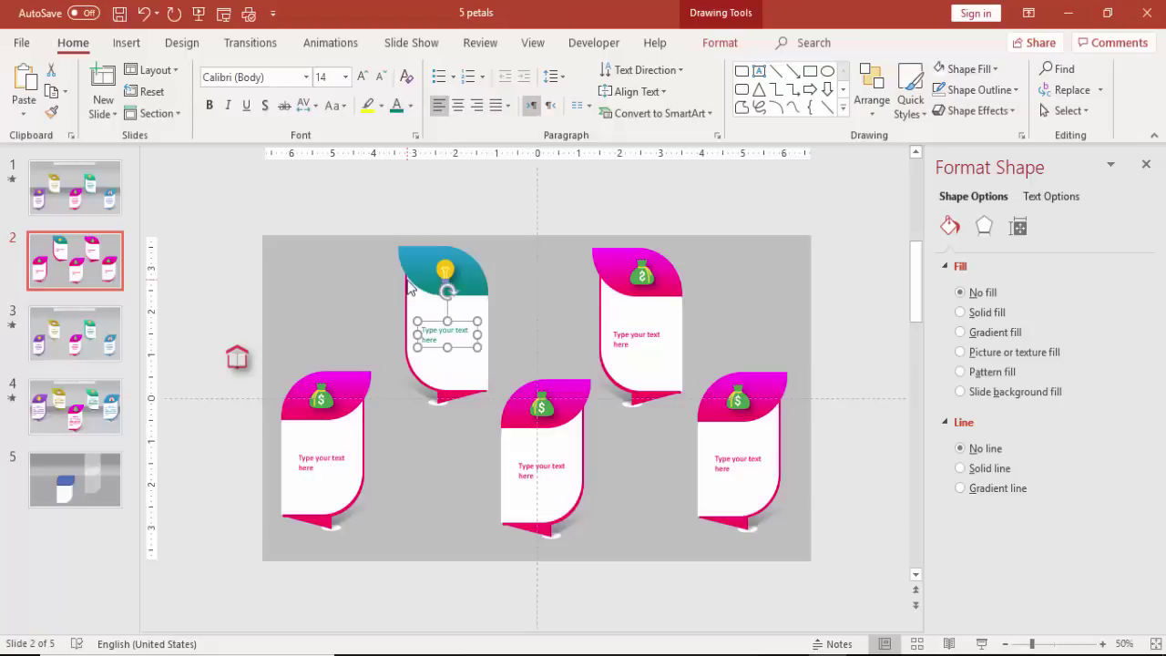
Step: Fill the fold shape and petal rim teal, then group all the teal petal's parts with Ctrl+G
{"action": "left_click", "coordinate": [451, 401]}
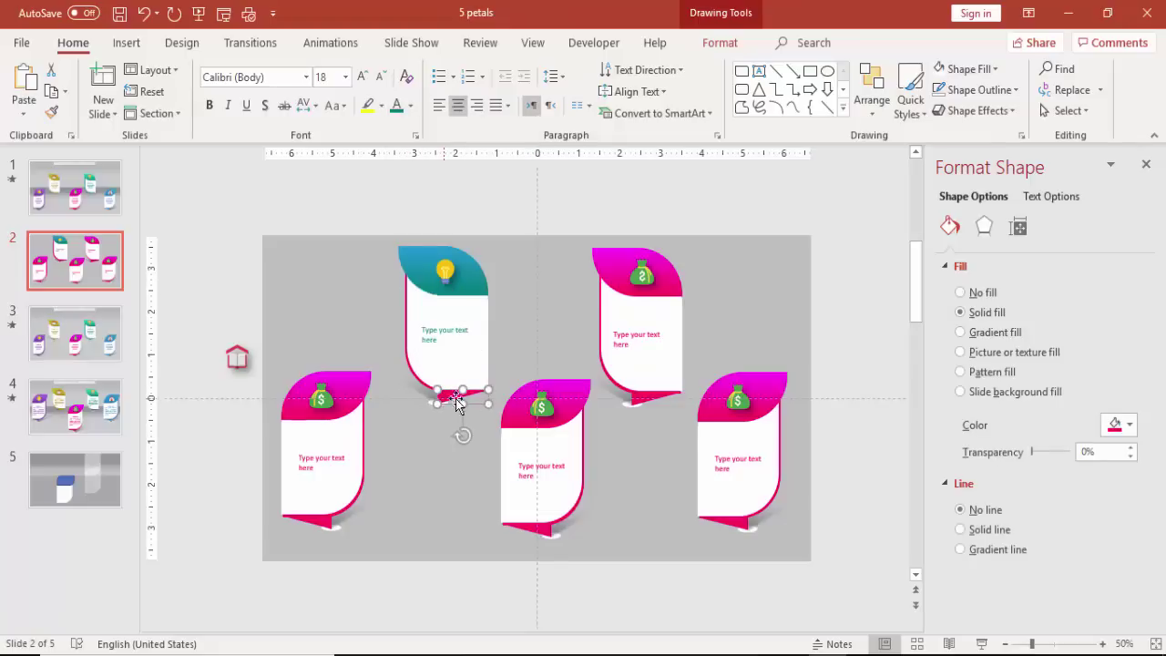
{"action": "left_click", "coordinate": [1127, 424]}
{"action": "left_click", "coordinate": [1025, 602]}
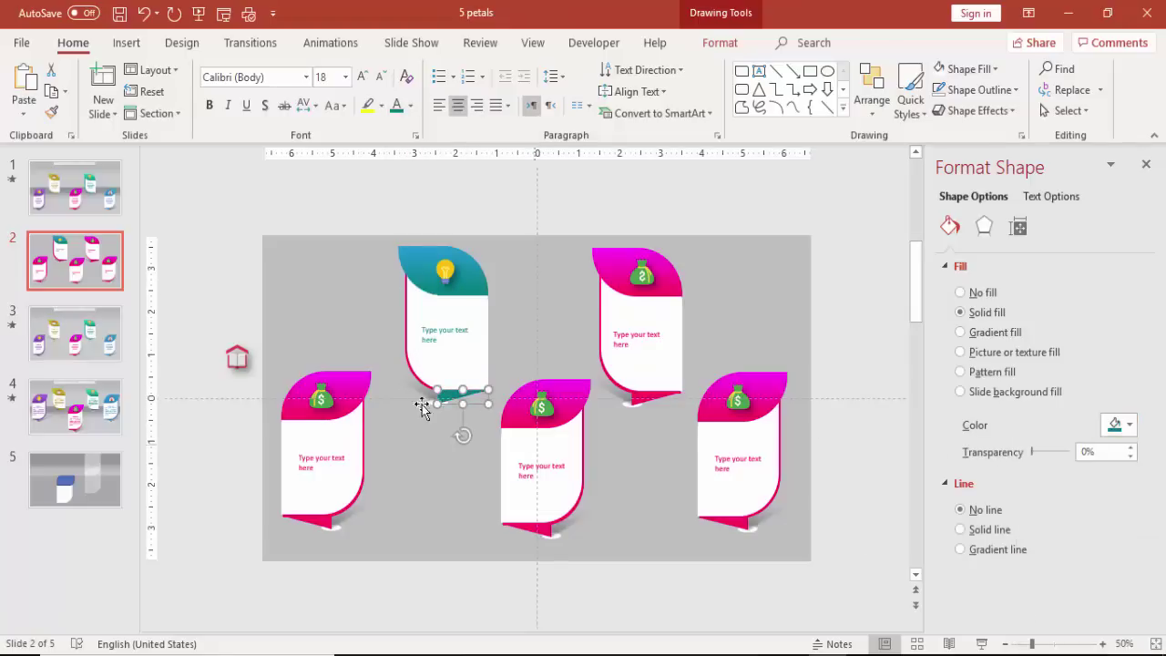
{"action": "left_click", "coordinate": [402, 324]}
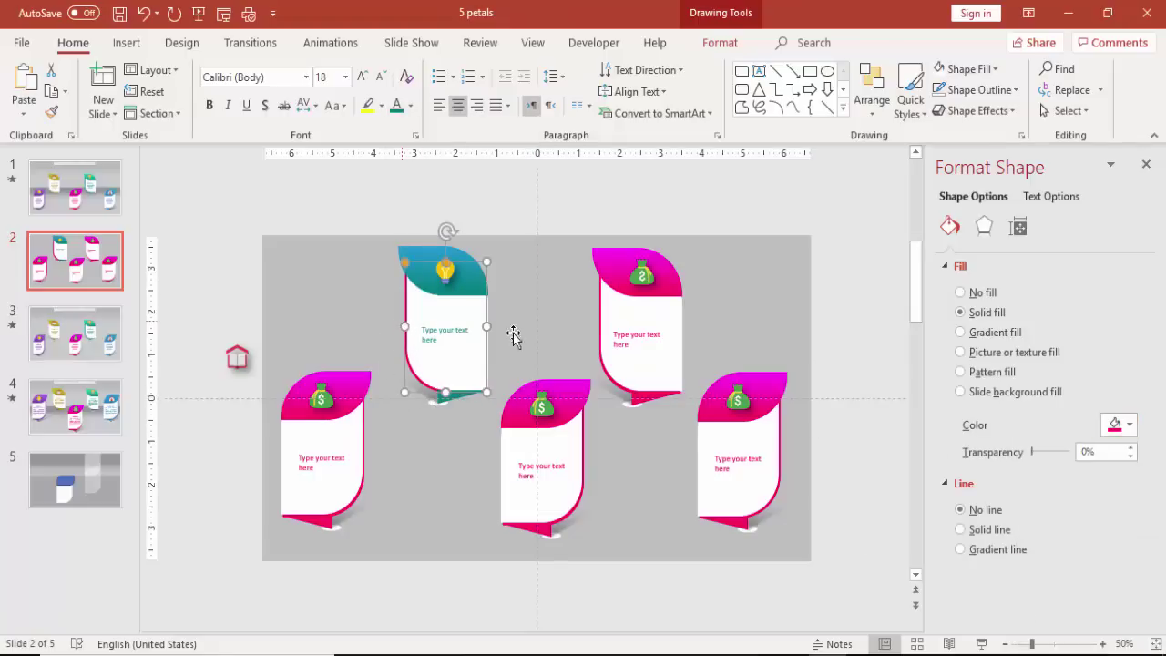
{"action": "left_click", "coordinate": [1127, 424]}
{"action": "left_click", "coordinate": [1029, 606]}
{"action": "left_click", "coordinate": [601, 227]}
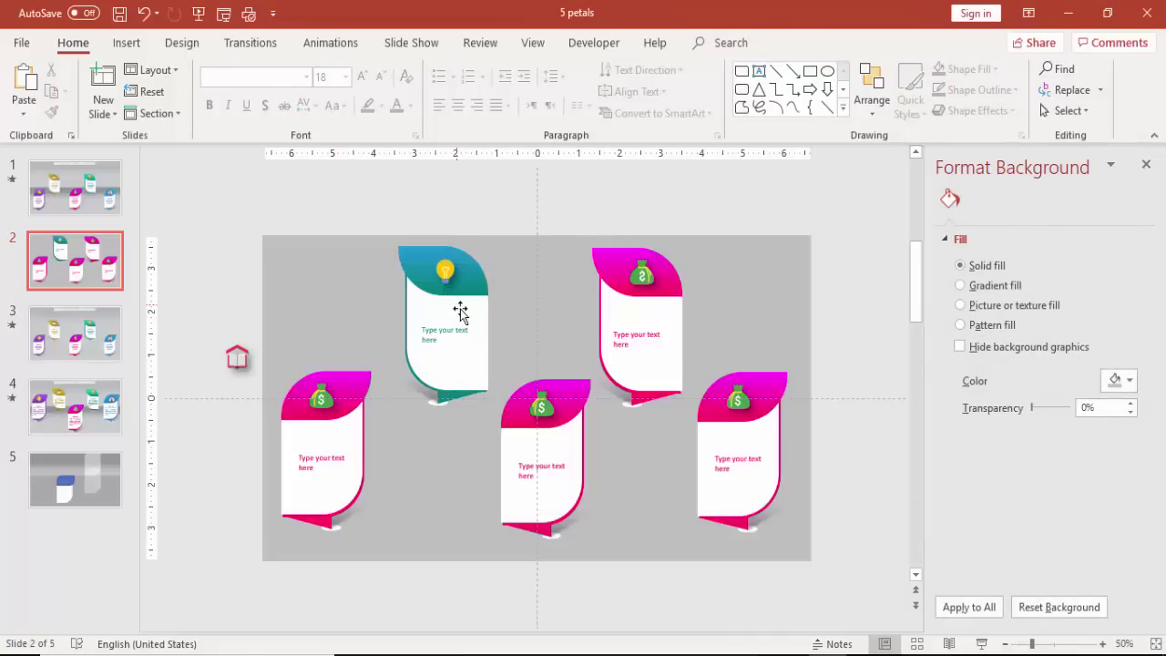
{"action": "left_click", "coordinate": [571, 426]}
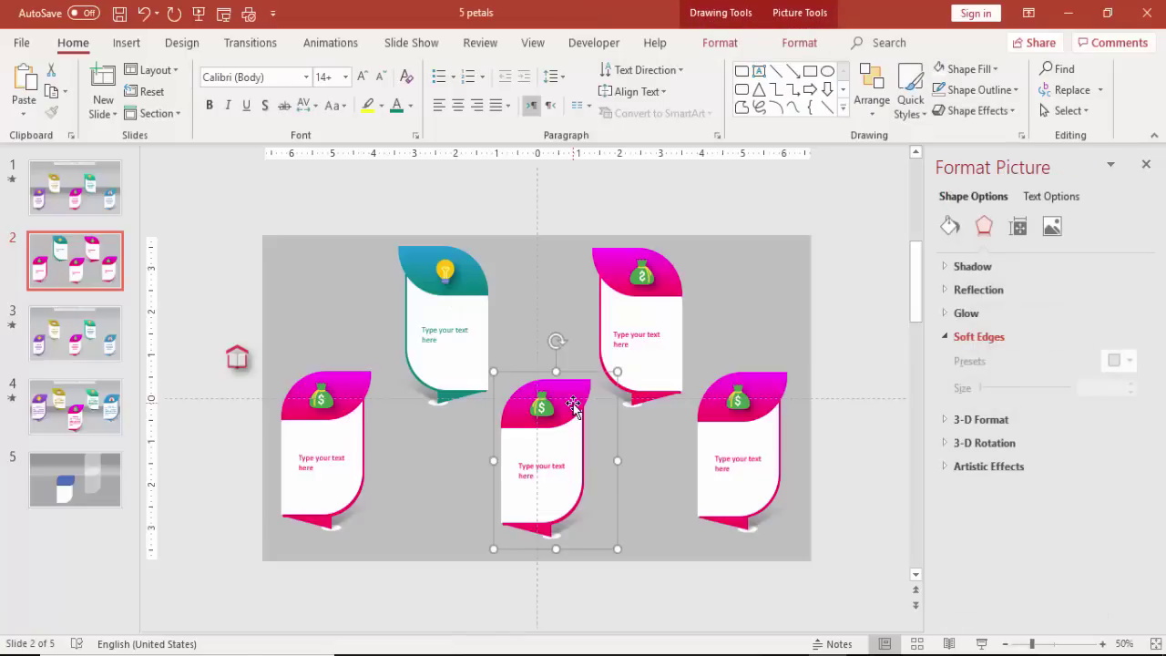
{"action": "left_click_drag", "start_coordinate": [323, 177], "coordinate": [581, 499]}
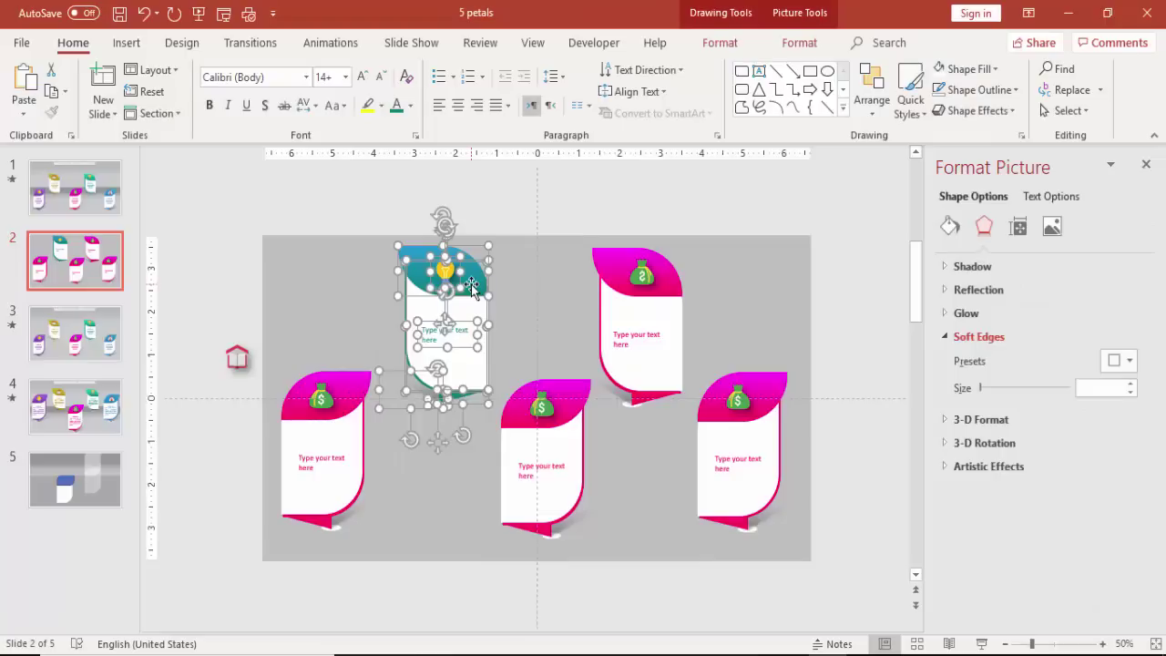
{"action": "key", "text": "ctrl+g"}
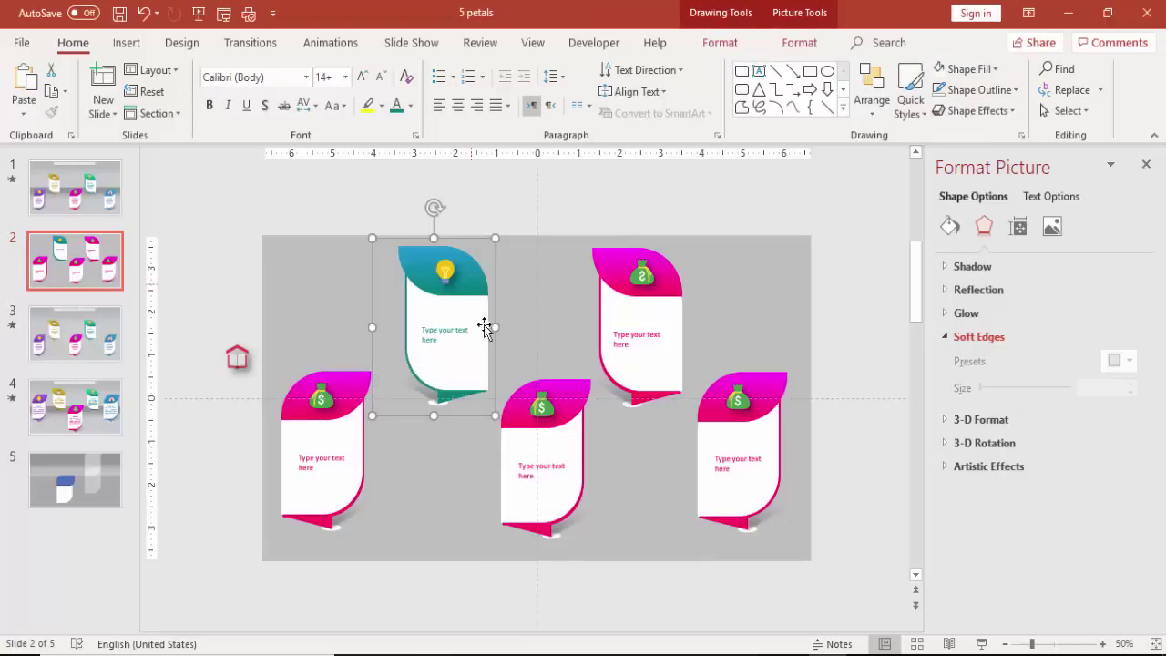
Step: Ungroup the middle bottom petal and select its top shape for recolouring
{"action": "left_click", "coordinate": [570, 430]}
{"action": "right_click", "coordinate": [572, 428]}
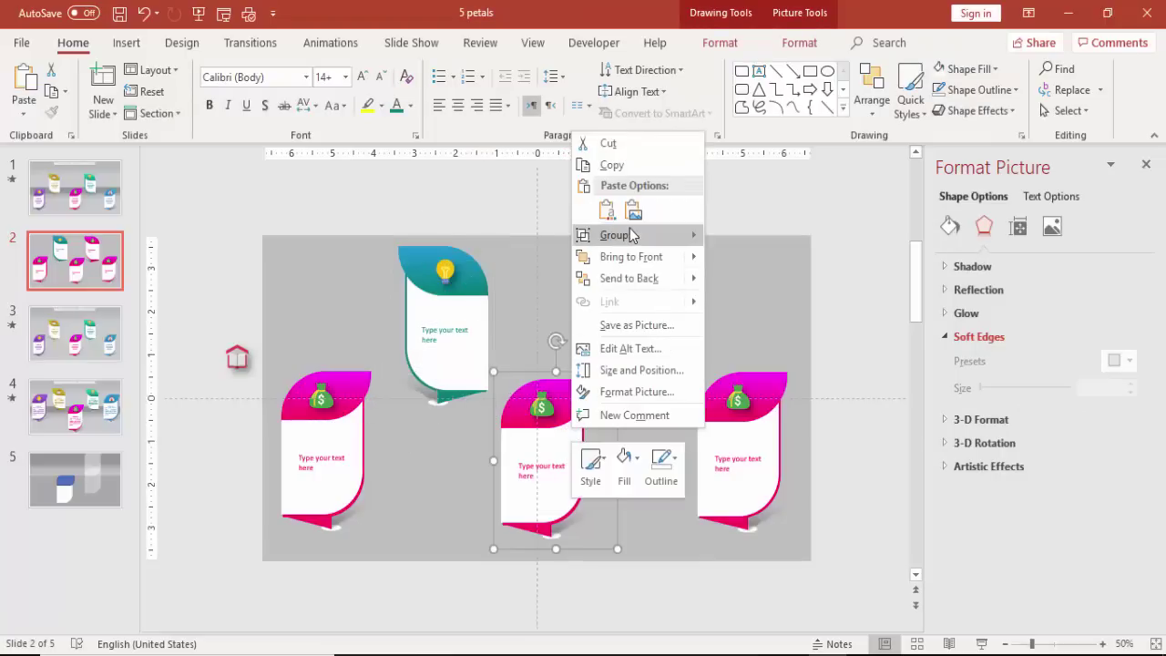
{"action": "mouse_move", "coordinate": [631, 236]}
{"action": "left_click", "coordinate": [736, 284]}
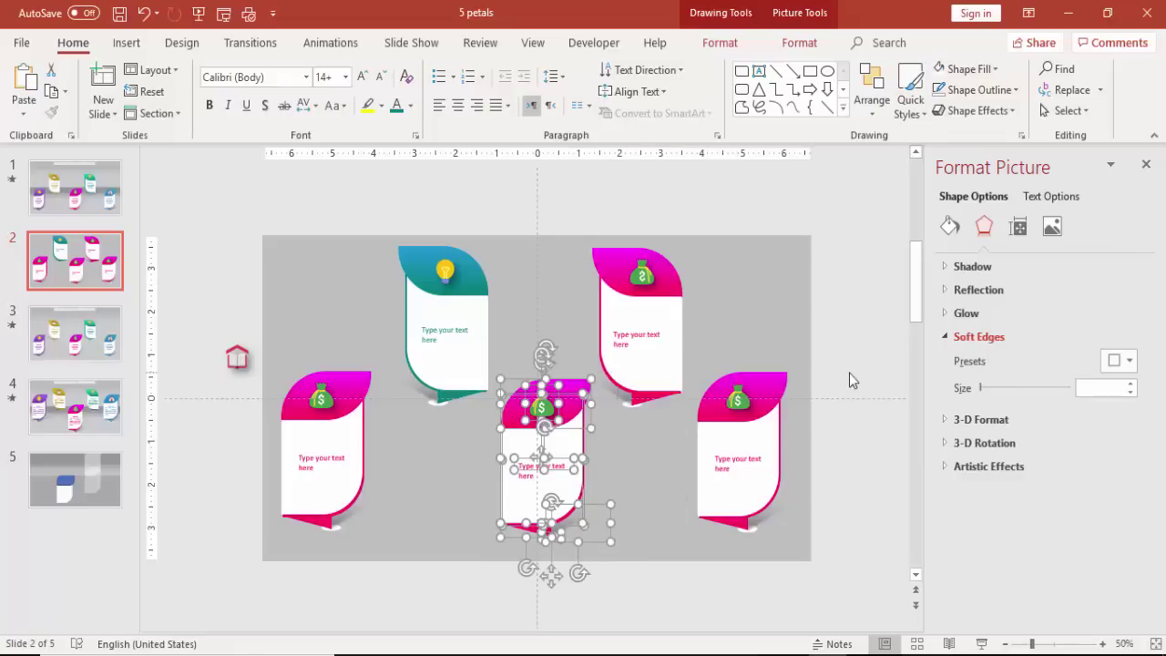
{"action": "left_click", "coordinate": [852, 380]}
{"action": "left_click", "coordinate": [571, 387]}
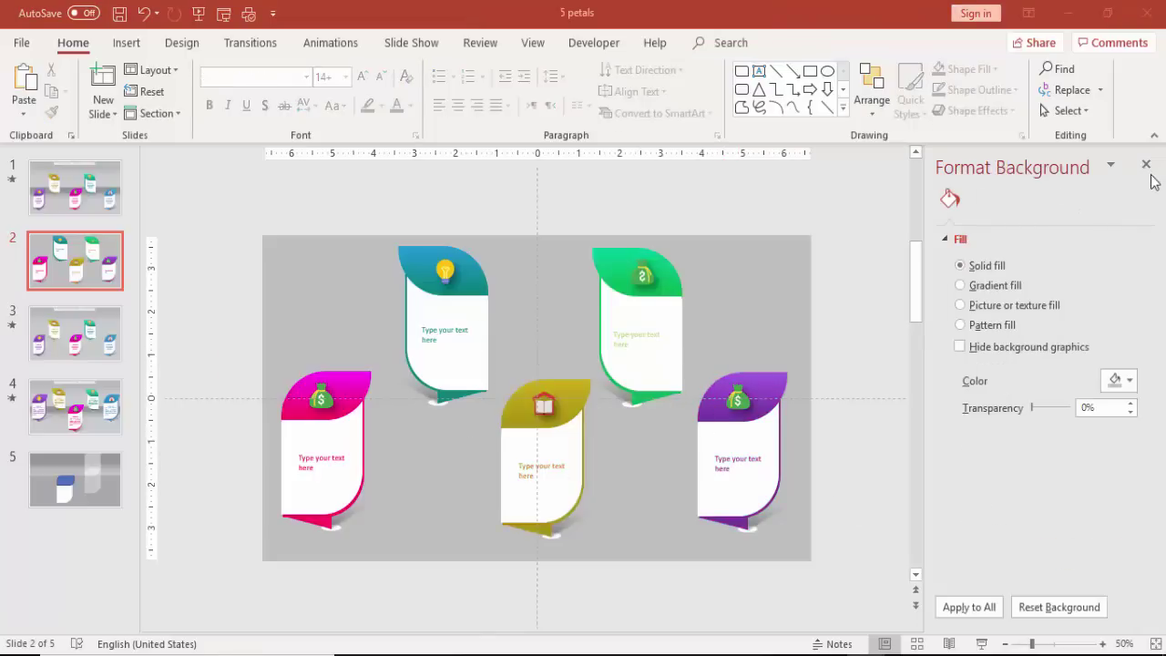
Step: Open the Animation Pane and give the pink petal a Fly In from Bottom-Left
{"action": "left_click", "coordinate": [1145, 164]}
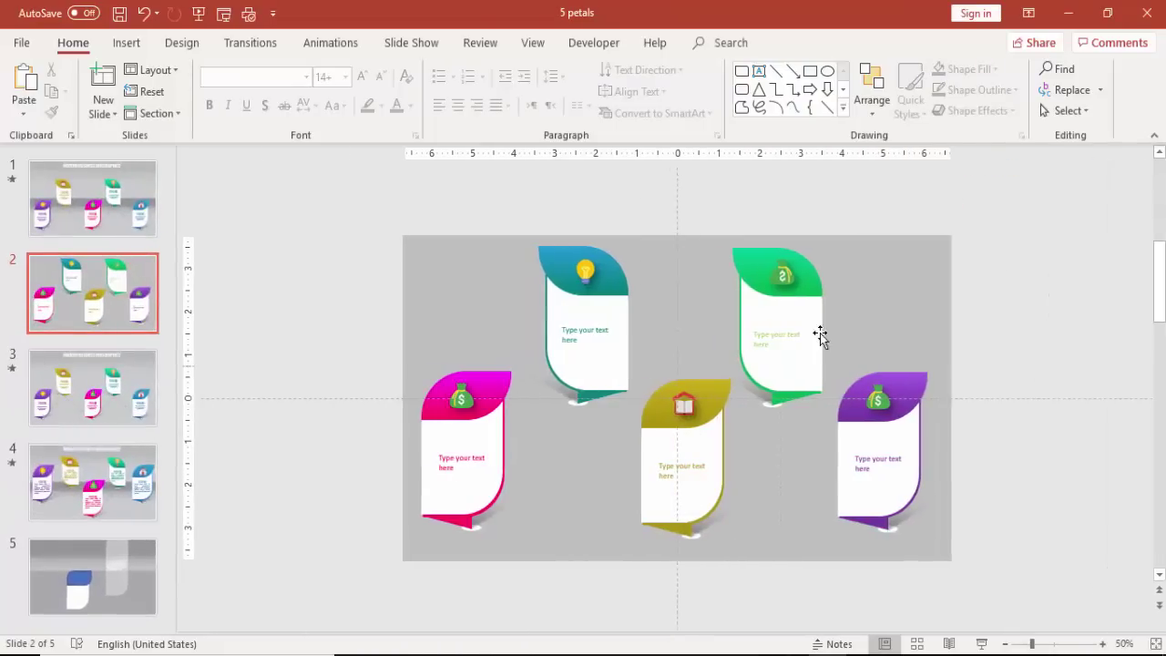
{"action": "left_click", "coordinate": [331, 46]}
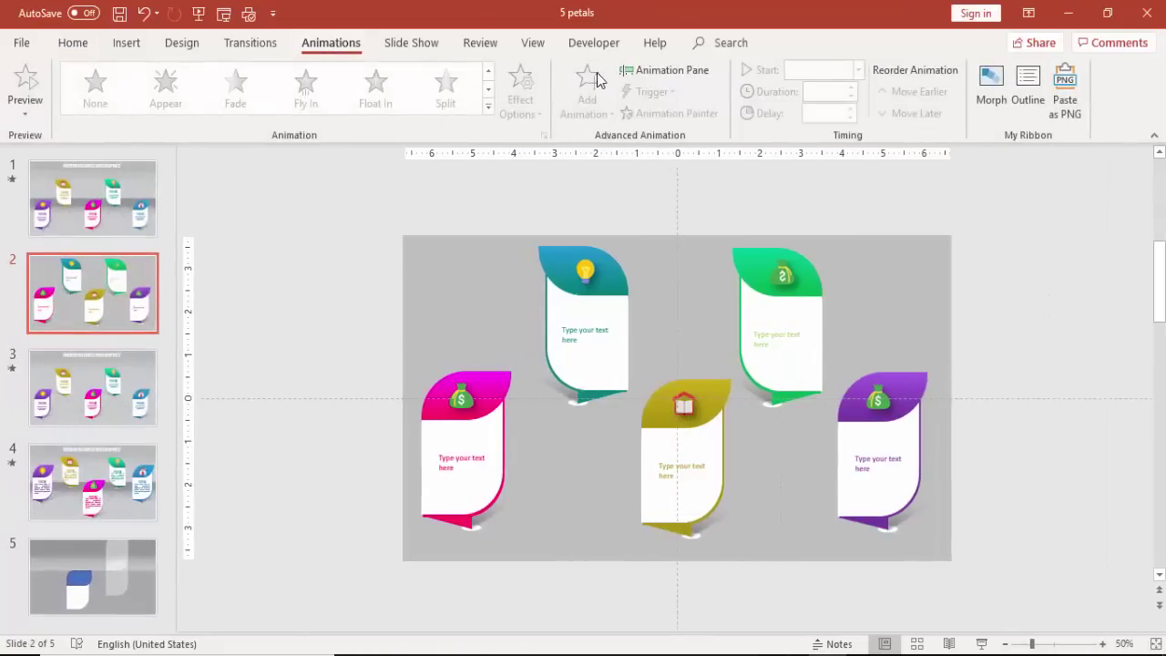
{"action": "left_click", "coordinate": [631, 71]}
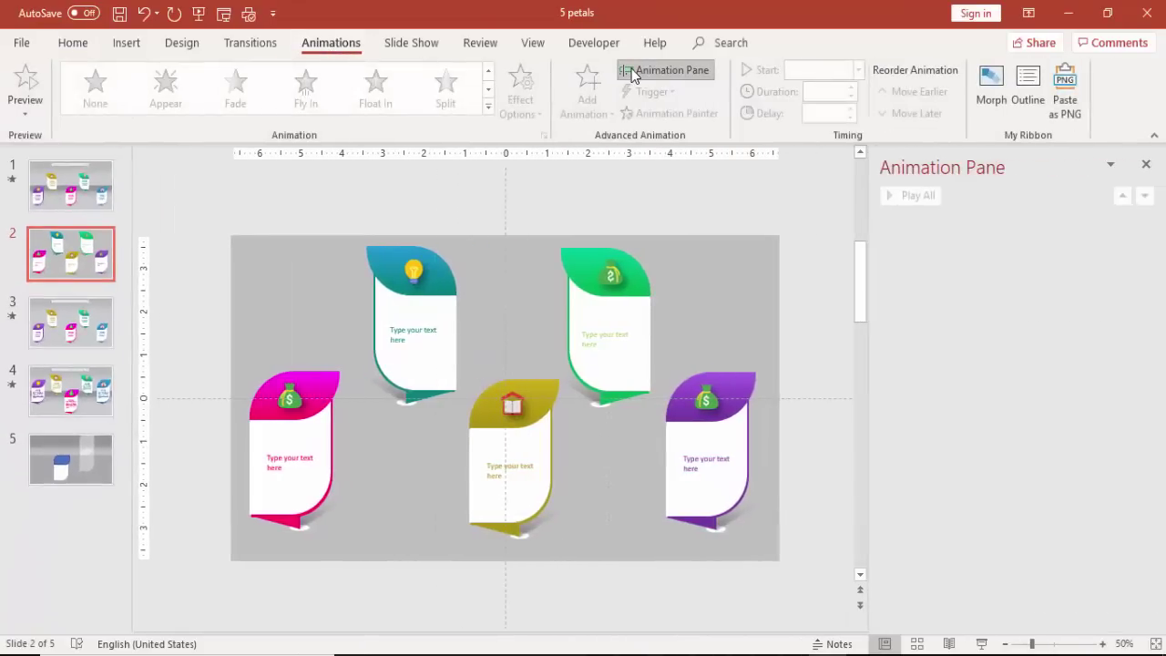
{"action": "left_click", "coordinate": [326, 425]}
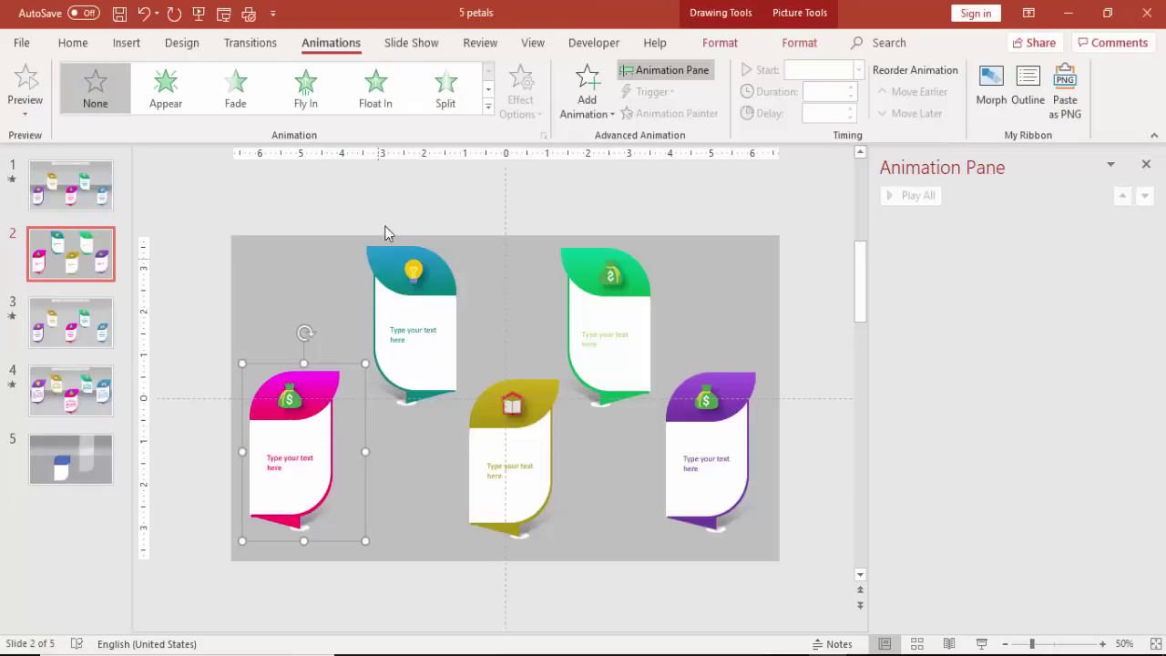
{"action": "left_click", "coordinate": [307, 91]}
{"action": "left_click", "coordinate": [522, 107]}
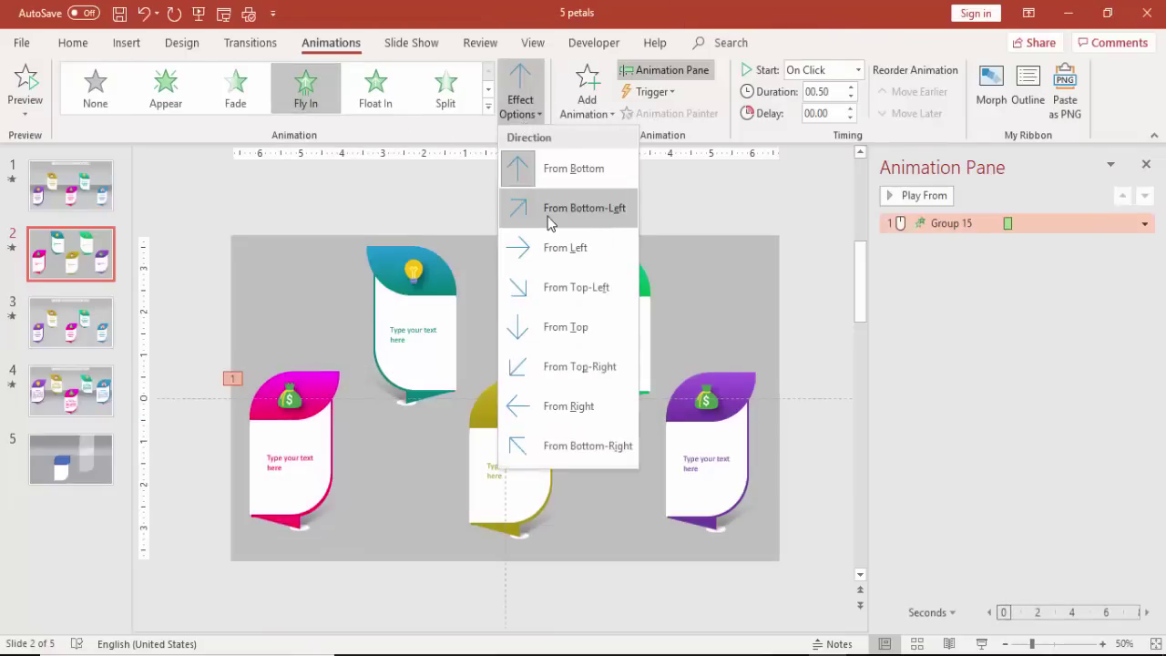
{"action": "left_click", "coordinate": [548, 217]}
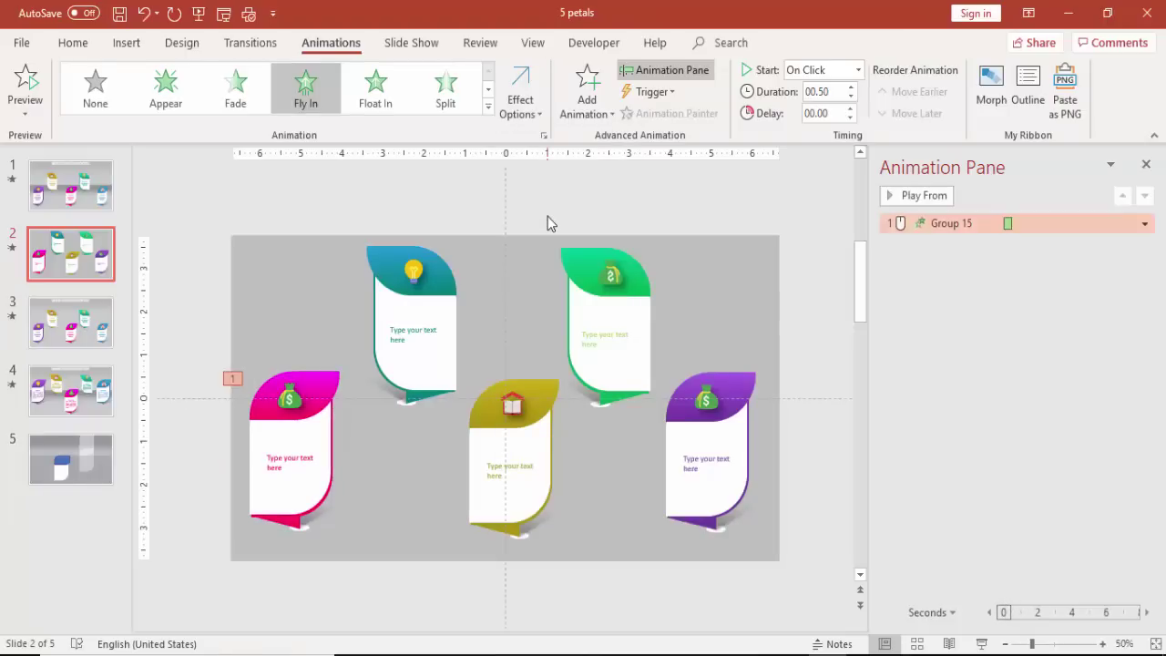
Step: Give the teal petal Fly In from Bottom-Left, starting After Previous
{"action": "left_click", "coordinate": [447, 271]}
{"action": "left_click", "coordinate": [305, 102]}
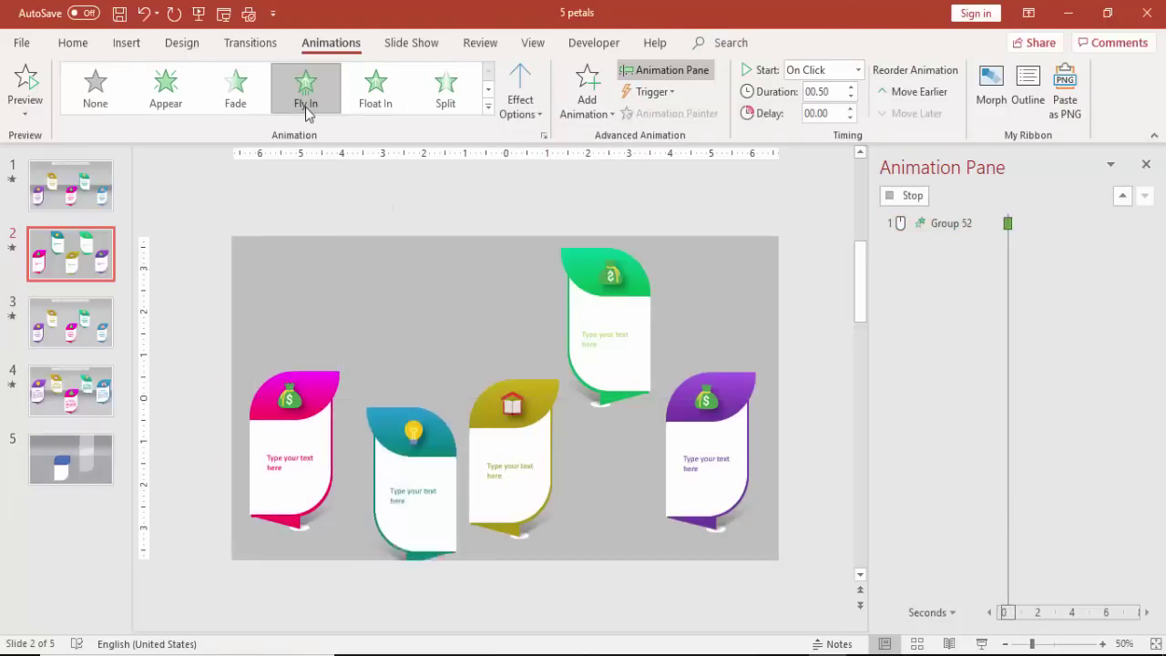
{"action": "left_click", "coordinate": [520, 102]}
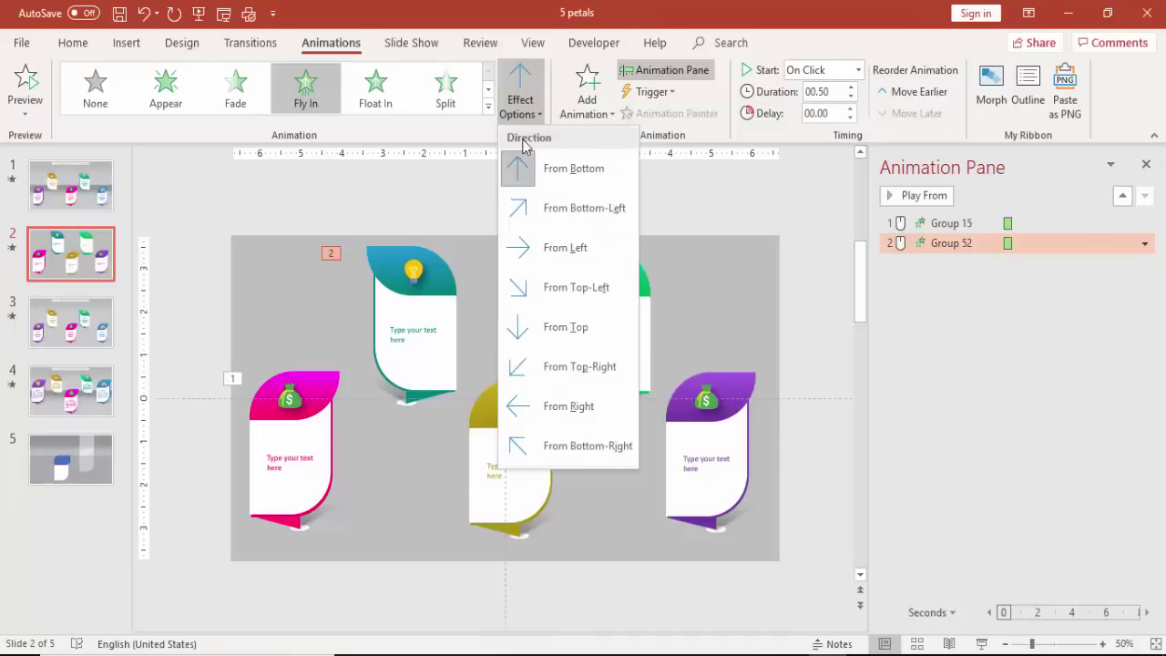
{"action": "left_click", "coordinate": [532, 207]}
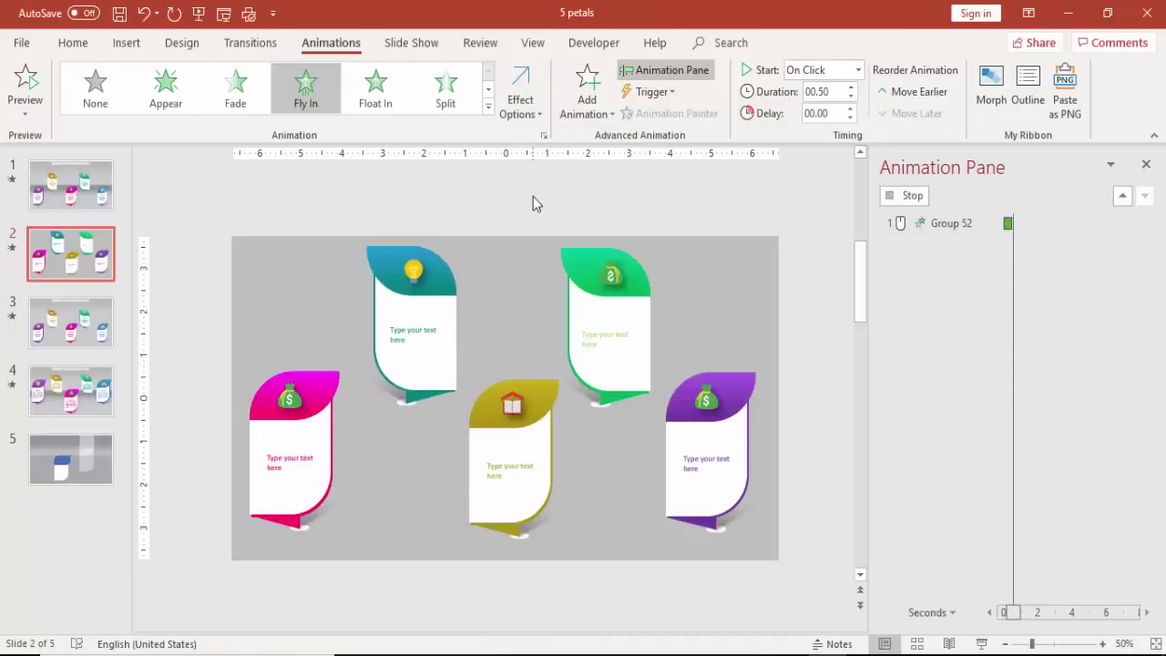
{"action": "left_click", "coordinate": [856, 70]}
{"action": "left_click", "coordinate": [839, 123]}
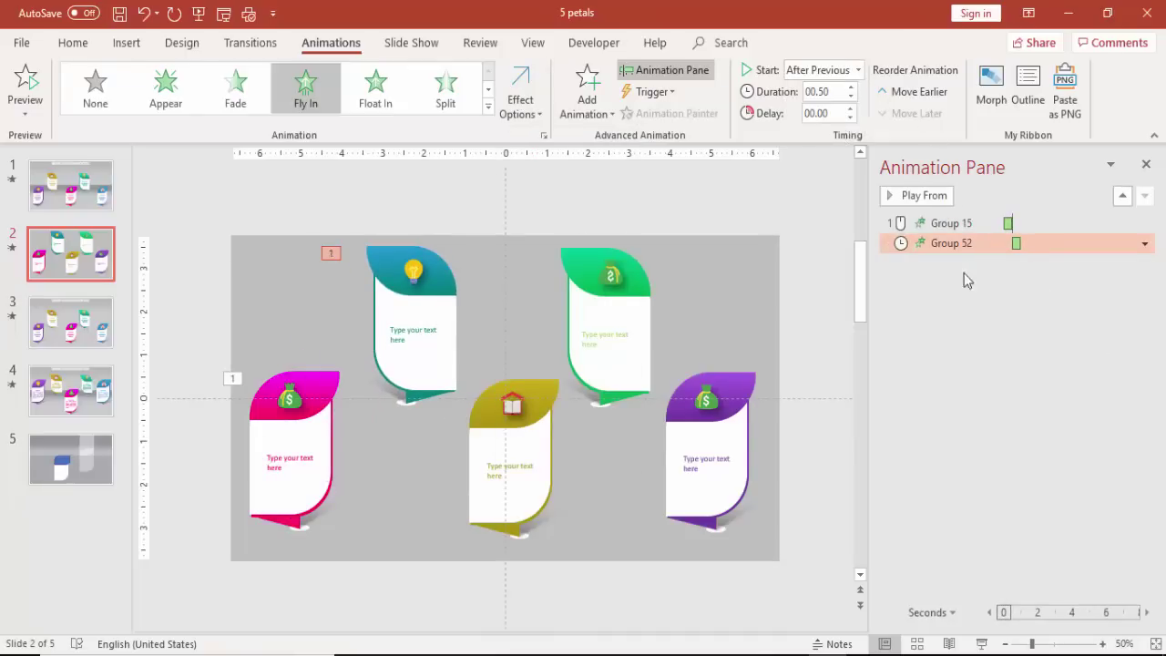
Step: Give the olive middle petal Fly In, starting After Previous
{"action": "left_click", "coordinate": [533, 444]}
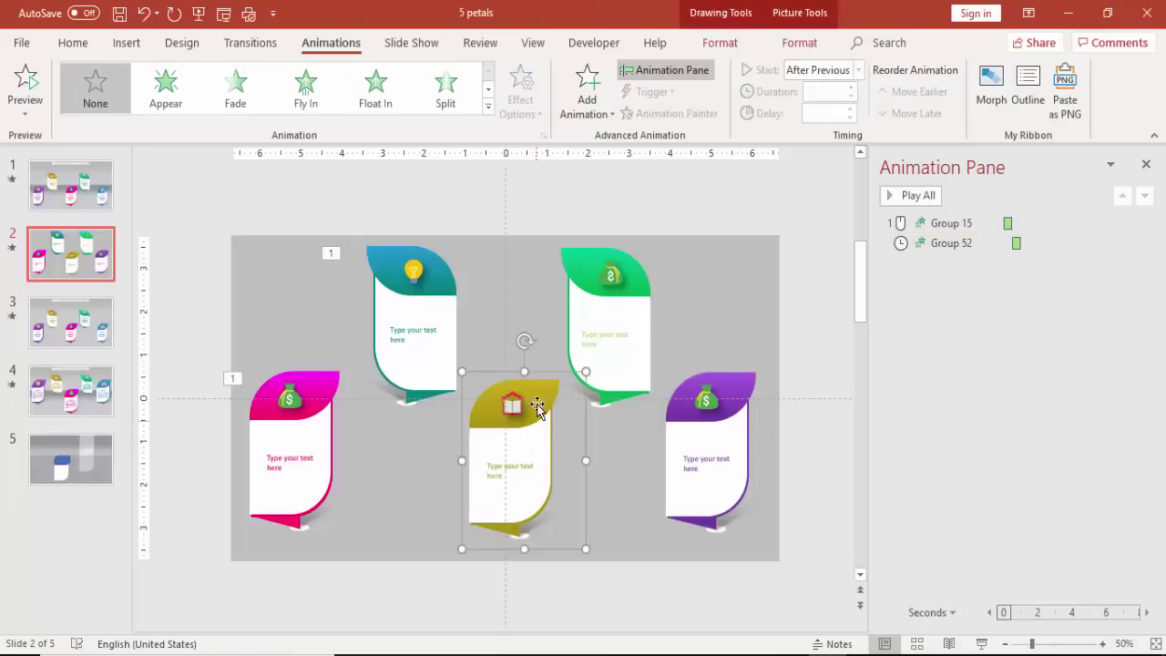
{"action": "left_click", "coordinate": [305, 91]}
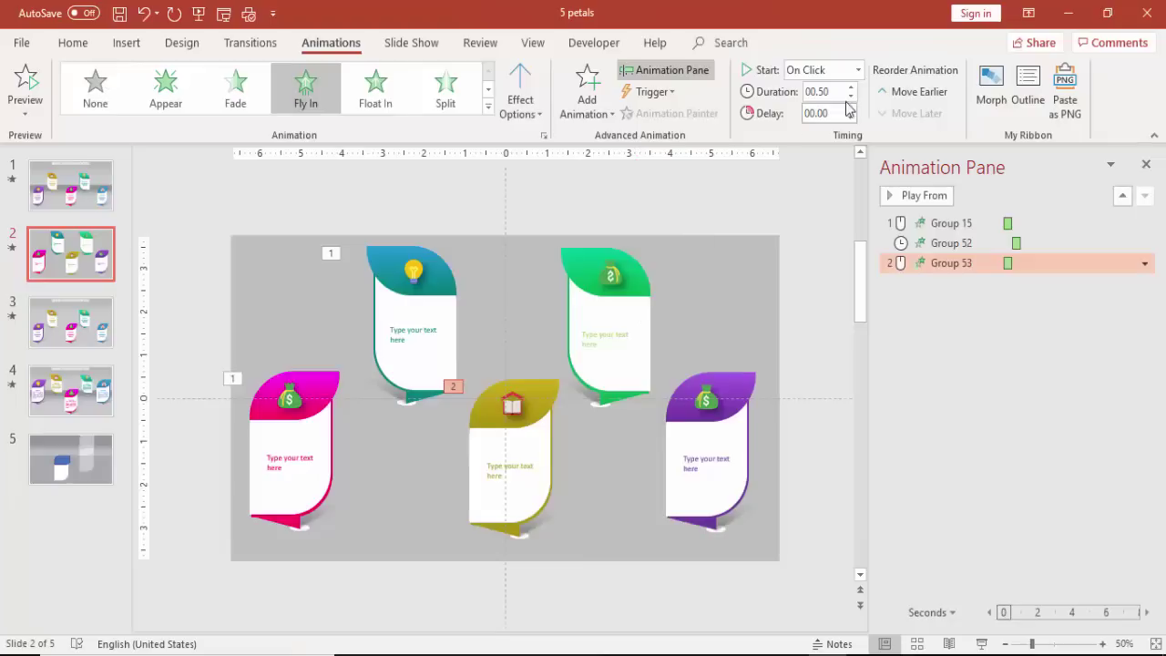
{"action": "left_click", "coordinate": [856, 70]}
{"action": "left_click", "coordinate": [822, 122]}
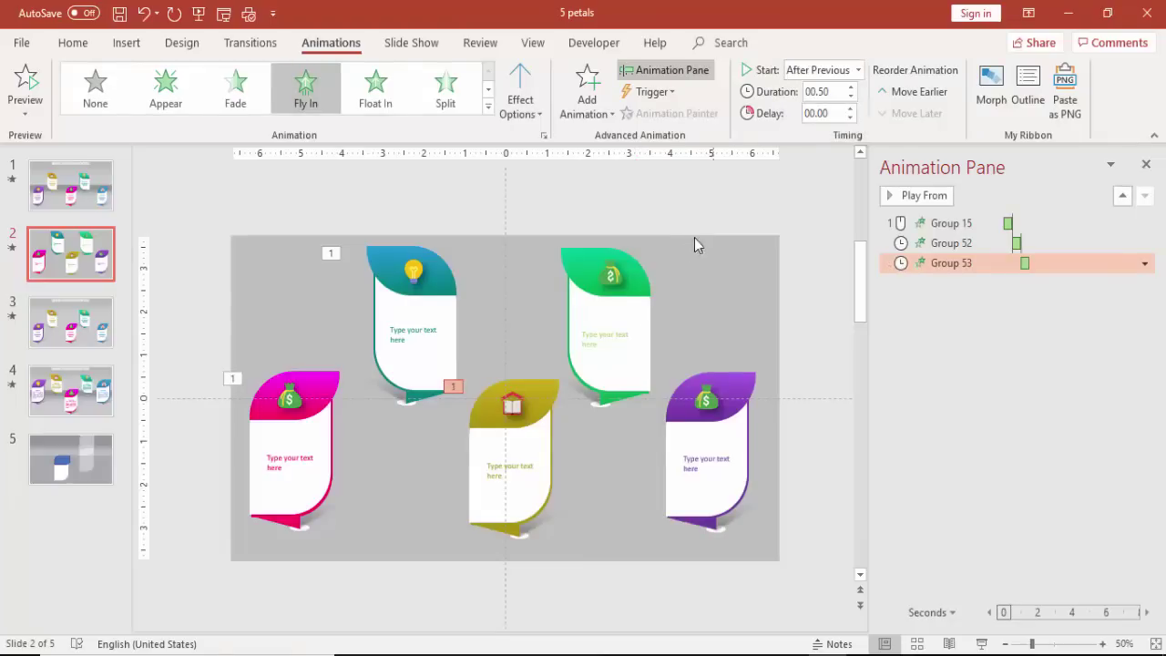
Step: Give the green upper-right petal Fly In from Bottom-Right, starting After Previous
{"action": "left_click", "coordinate": [621, 303]}
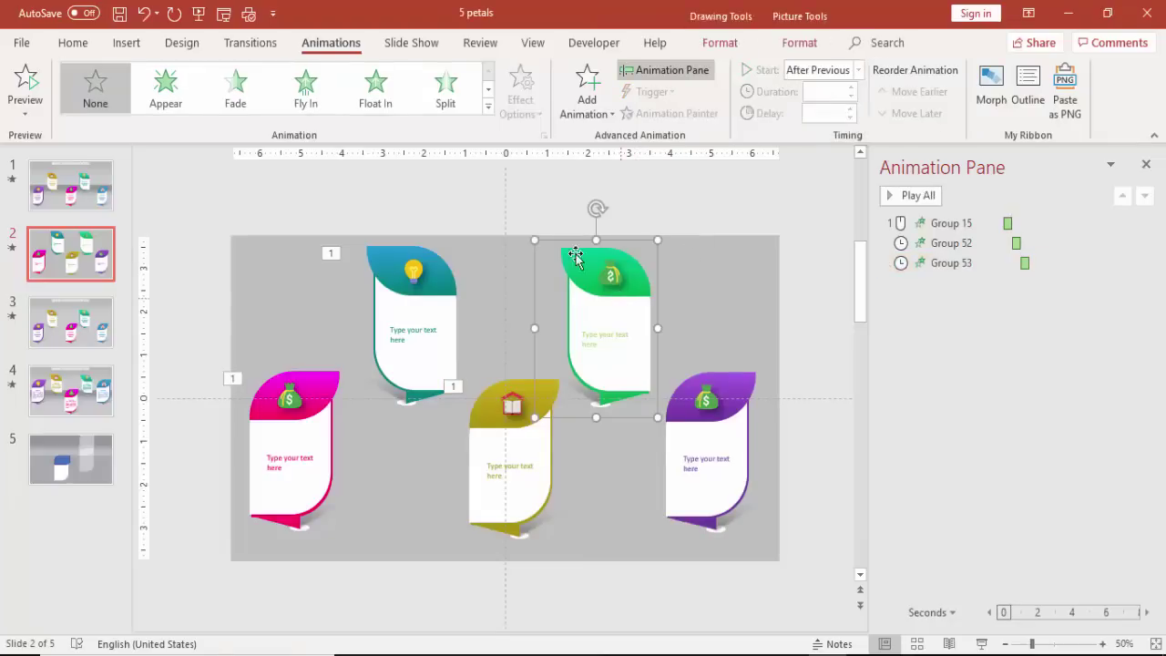
{"action": "left_click", "coordinate": [306, 91]}
{"action": "left_click", "coordinate": [520, 95]}
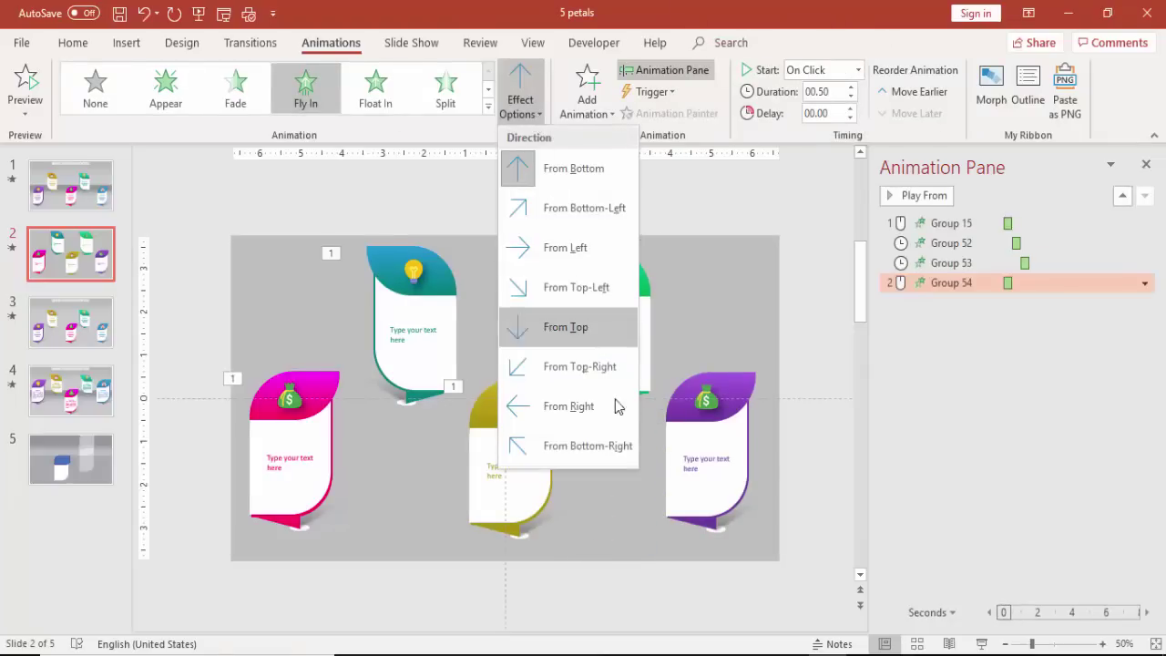
{"action": "left_click", "coordinate": [619, 446]}
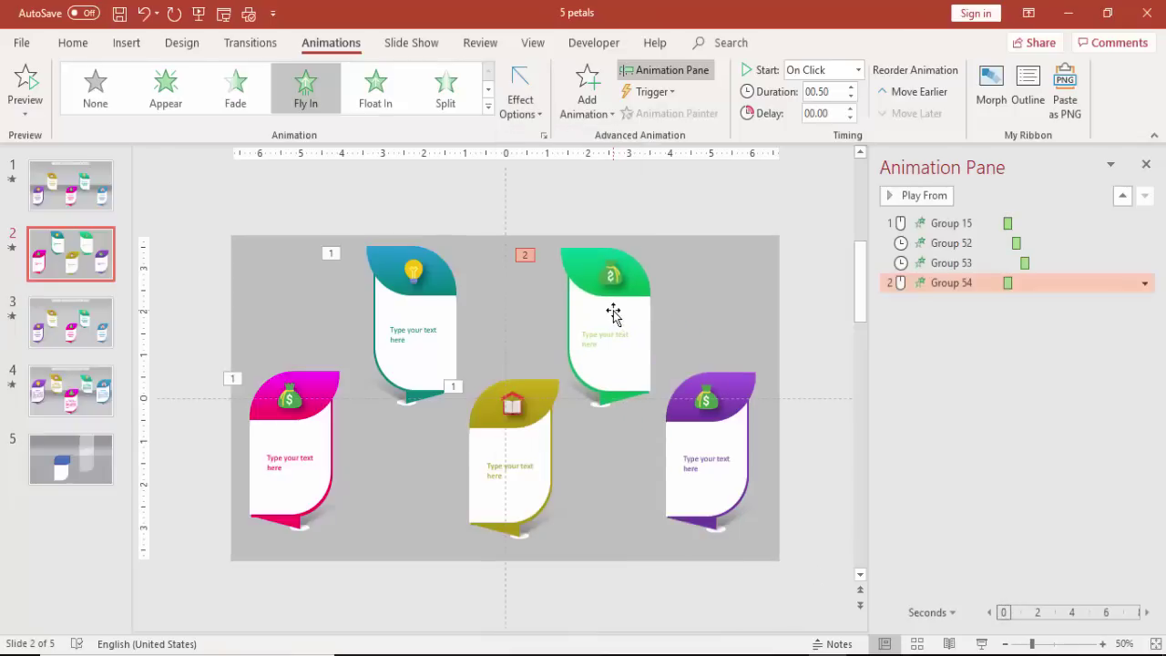
{"action": "left_click", "coordinate": [824, 70]}
{"action": "left_click", "coordinate": [817, 130]}
Step: Give the purple right petal Fly In from Bottom-Right, starting After Previous
{"action": "left_click", "coordinate": [729, 390]}
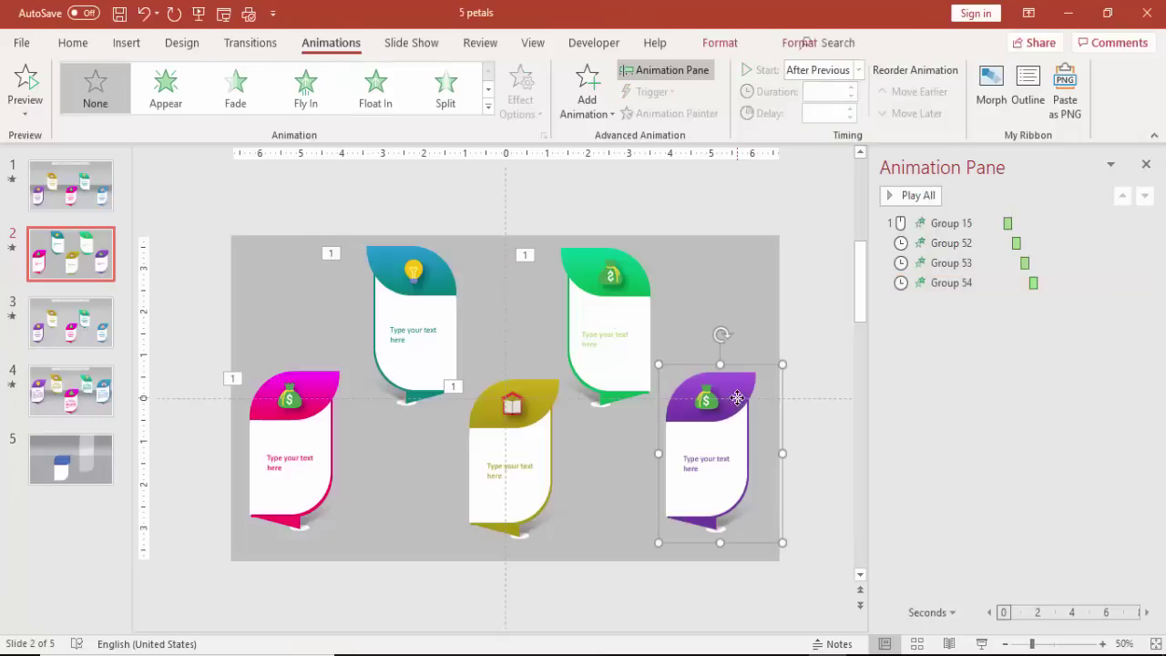
{"action": "left_click", "coordinate": [306, 91]}
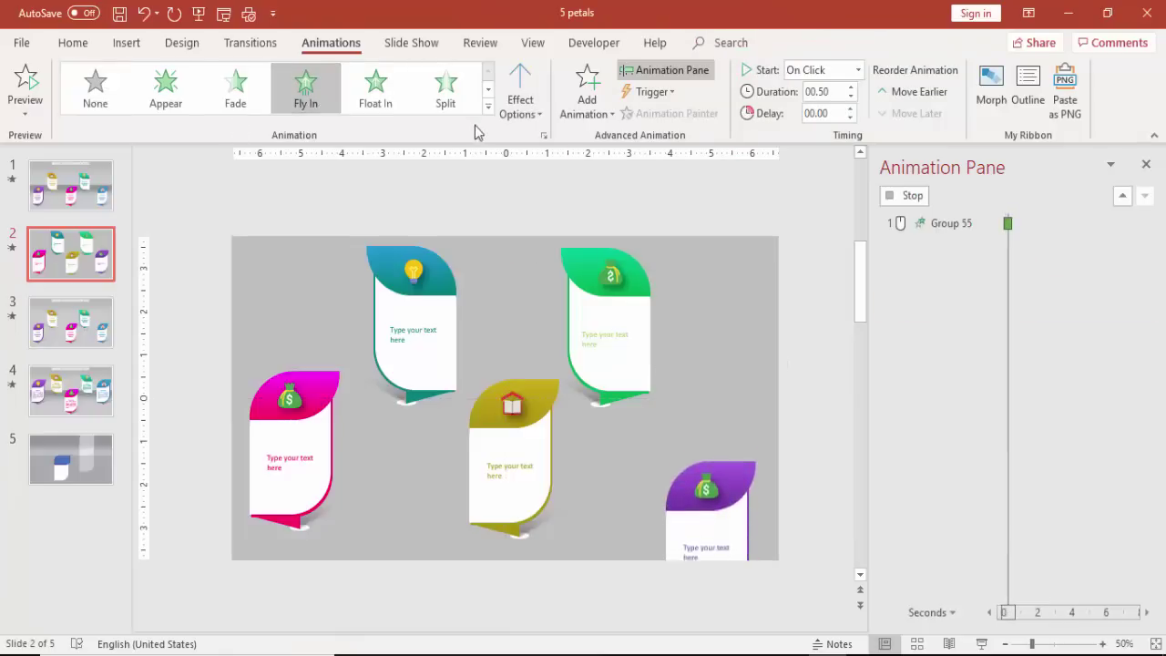
{"action": "left_click", "coordinate": [508, 111]}
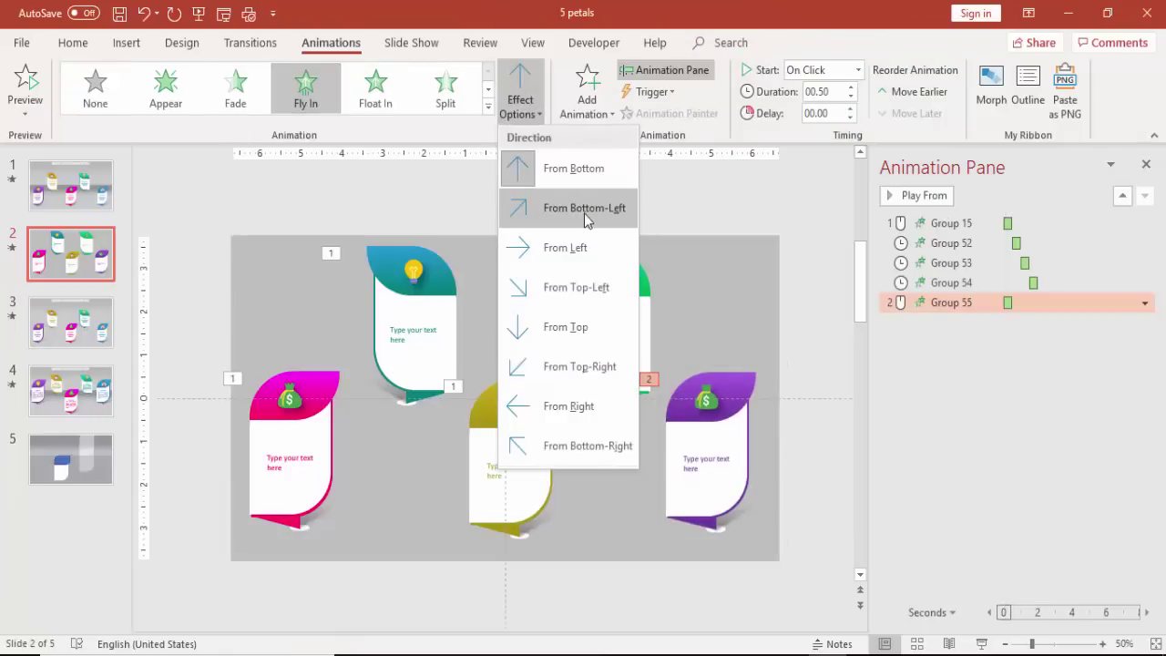
{"action": "left_click", "coordinate": [597, 446]}
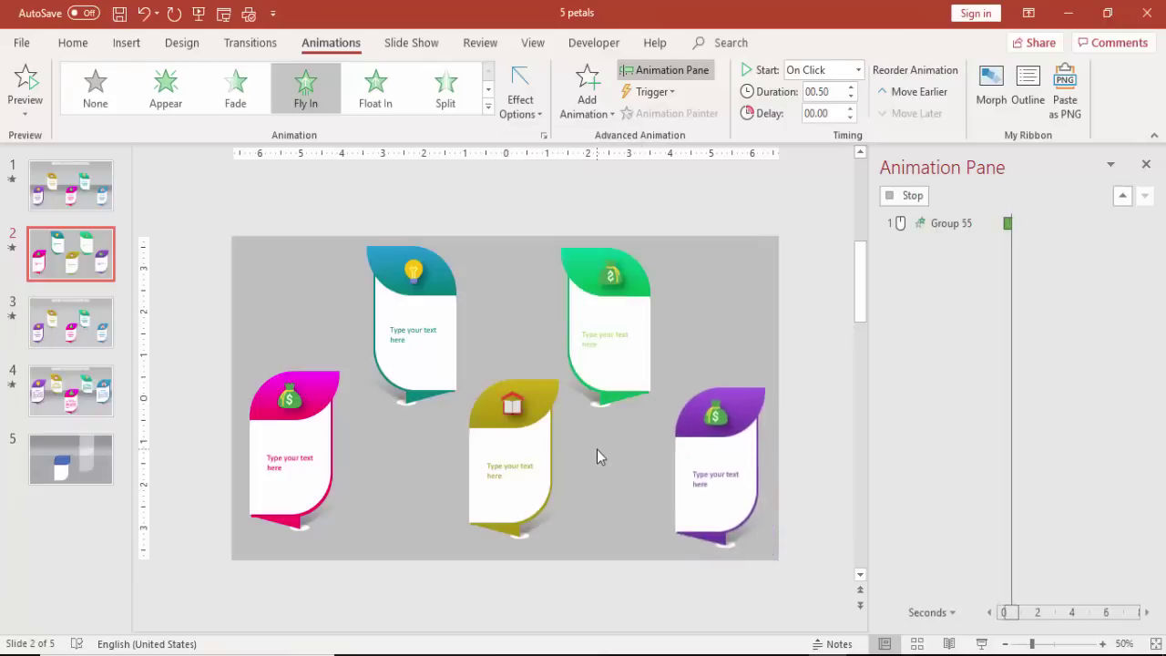
{"action": "left_click", "coordinate": [857, 70]}
{"action": "left_click", "coordinate": [819, 125]}
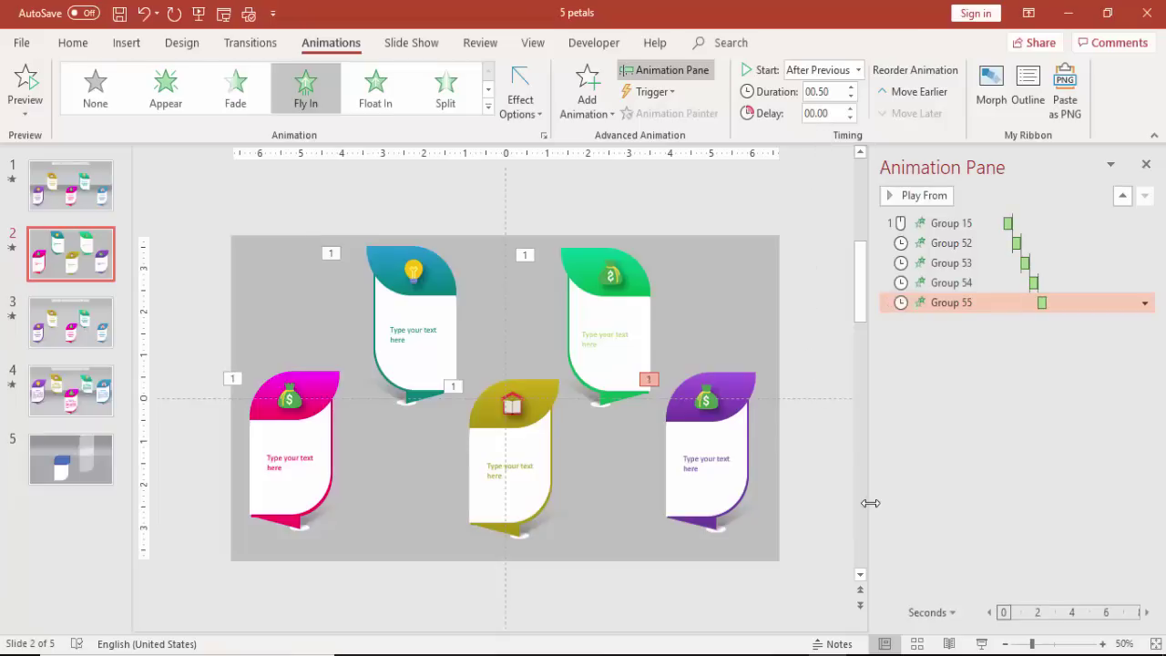